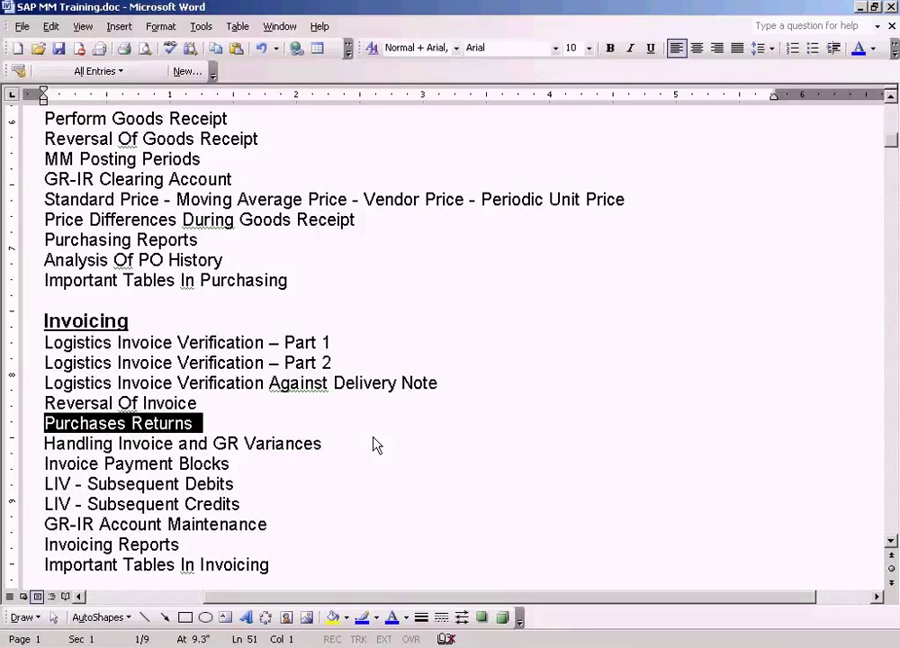
Step: Switch to the SAP Easy Access session and start the purchase order display transaction ME23N
left_click(364, 645)
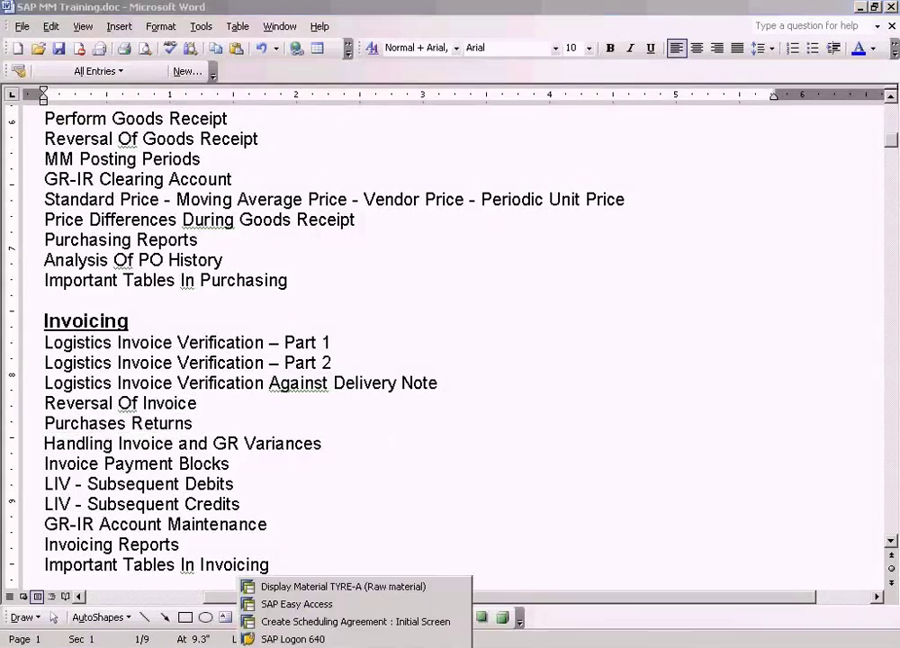
left_click(320, 612)
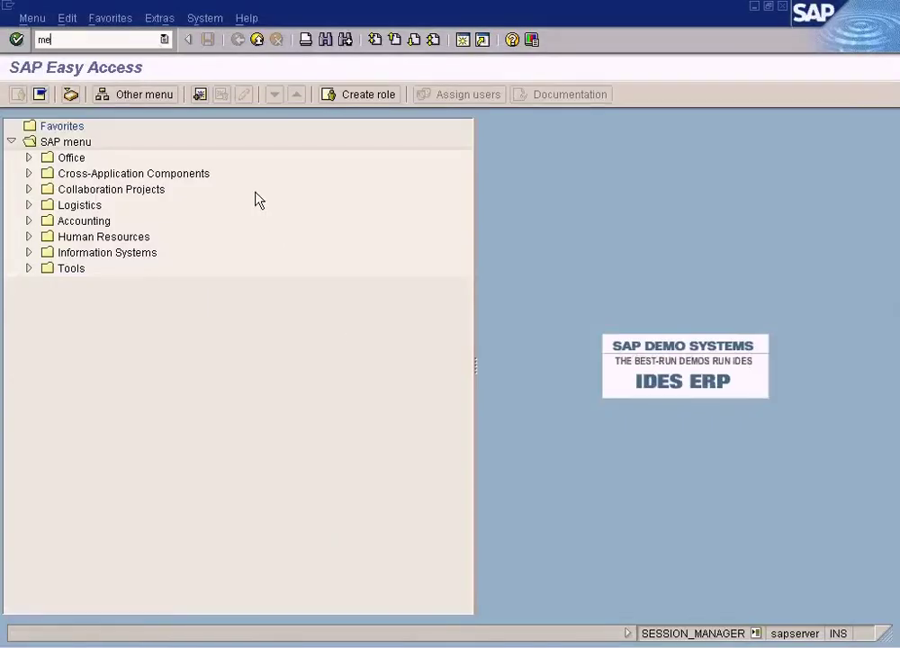
key("Return")
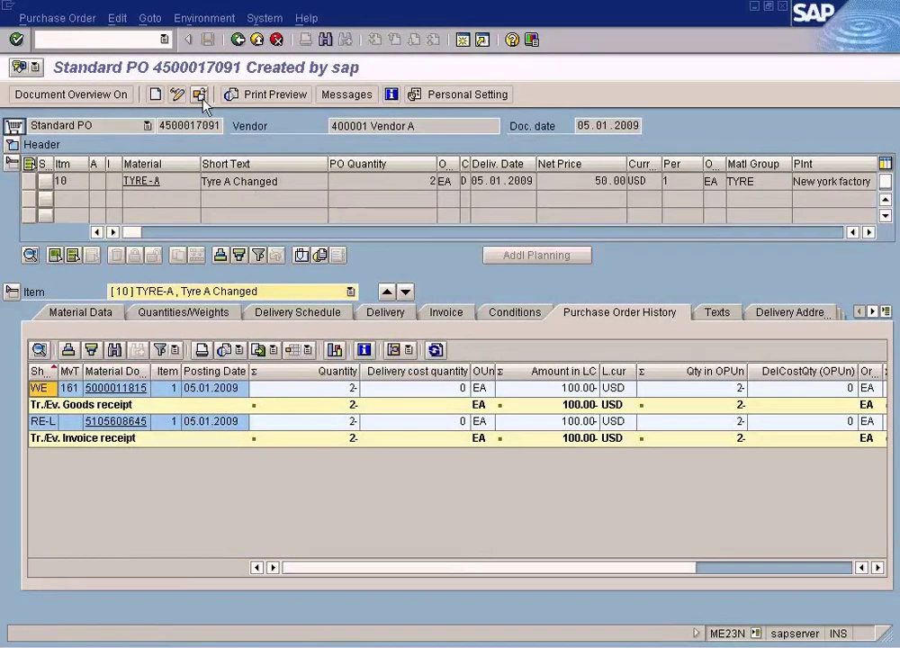
Step: Display the purchase order for 10 EA of TYRE-A and examine its invoice receipt quantity and material
left_click(199, 95)
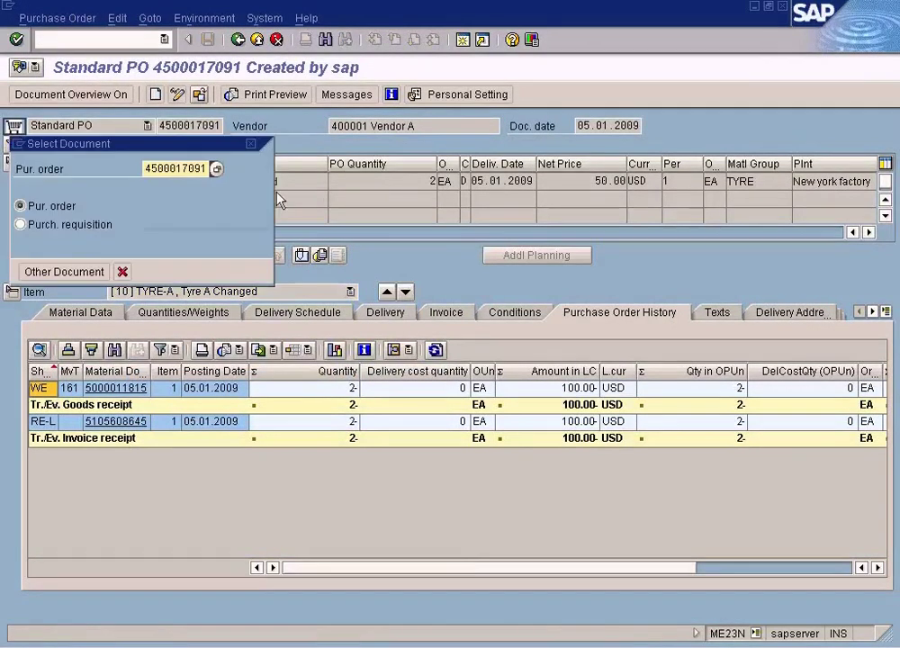
key("BackSpace")
key("BackSpace")
type("87")
key("Return")
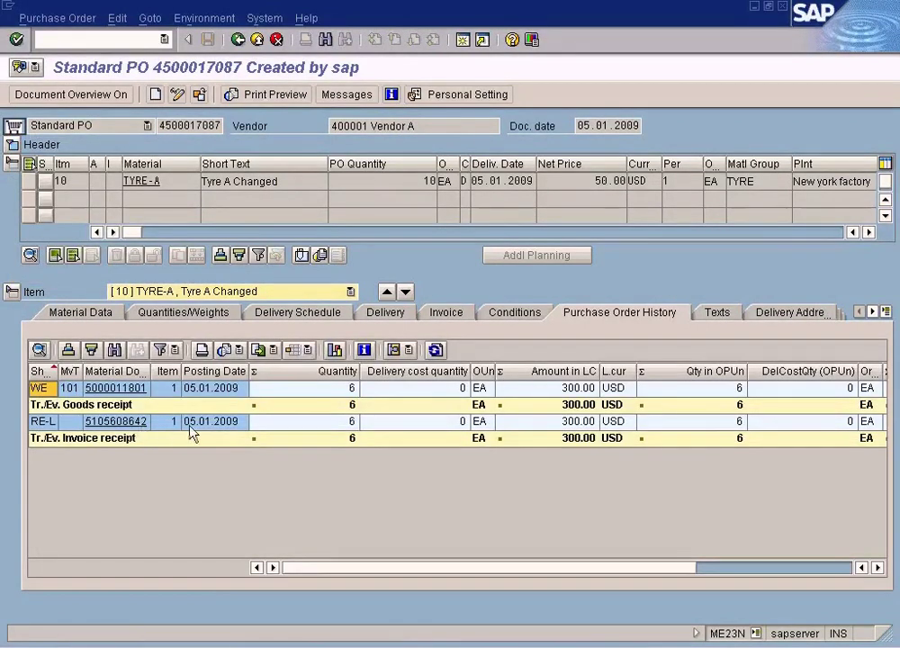
left_click(349, 423)
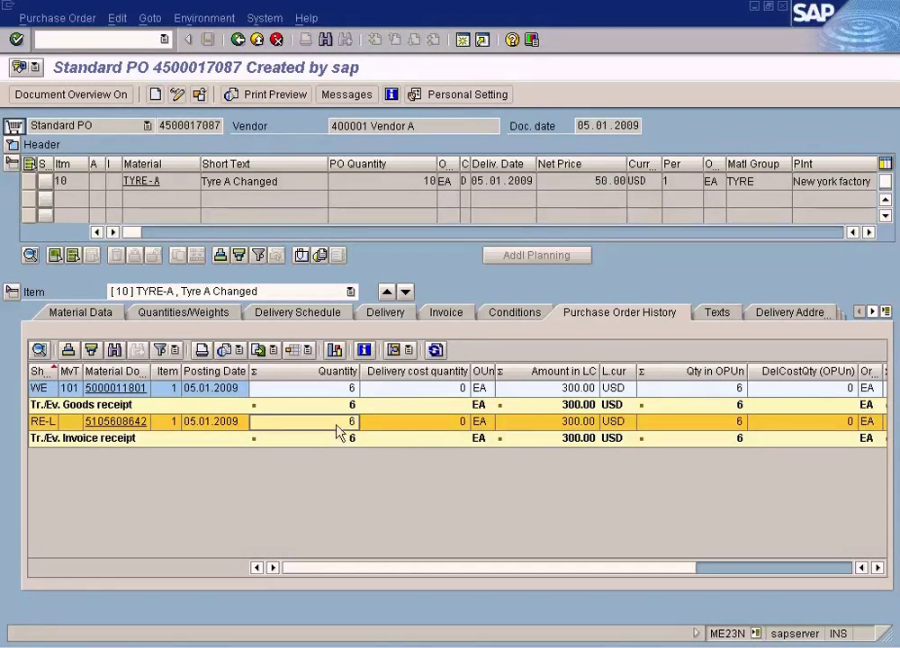
left_click(144, 181)
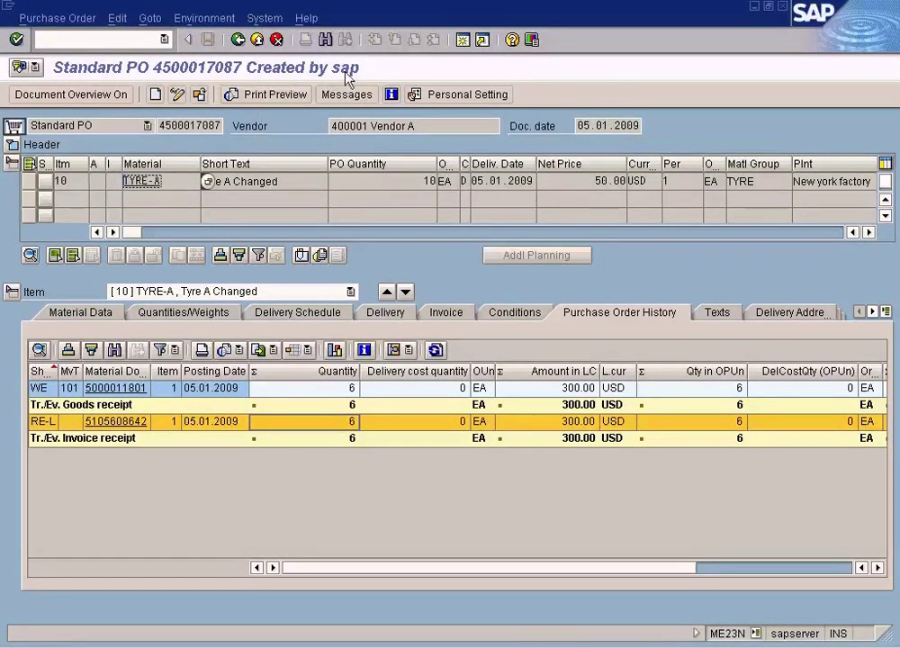
Step: In a new session, display material TYRE-A with MM03 and check its unrestricted plant stock for plant NY
left_click(461, 41)
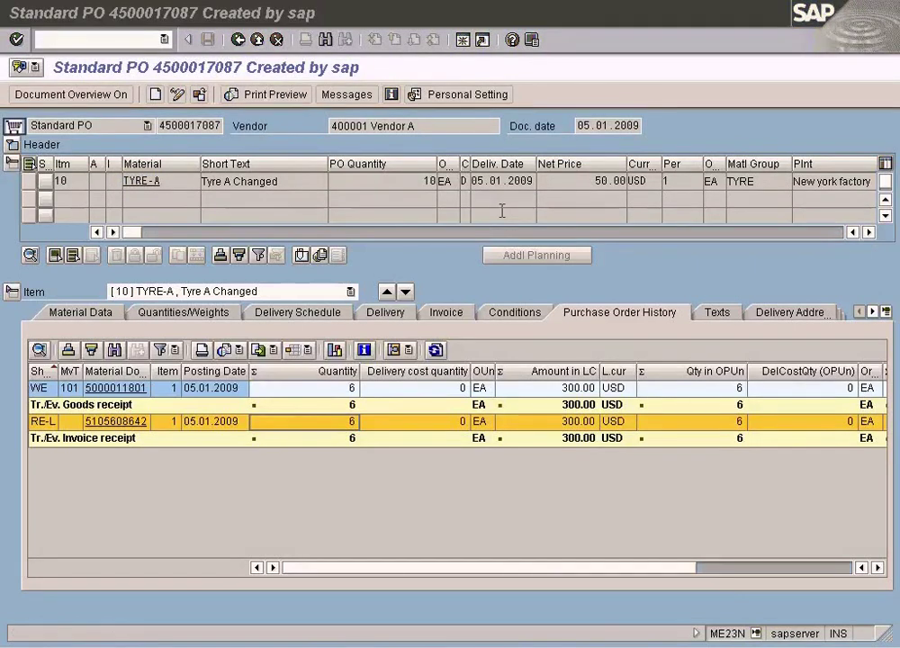
type("mm03")
key("Return")
key("Return")
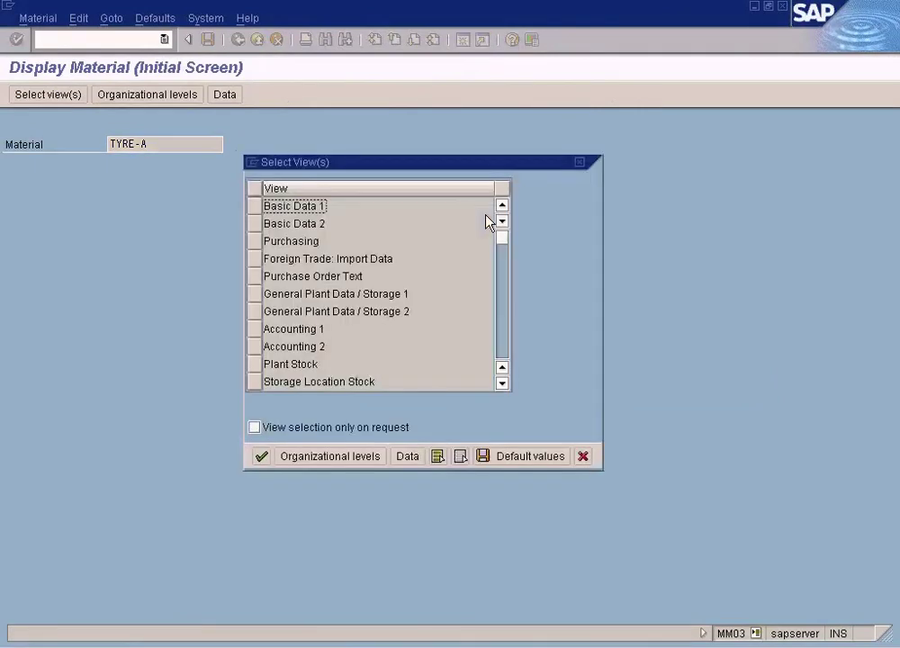
left_click(255, 366)
left_click(261, 456)
type("ny")
key("Return")
double_click(238, 349)
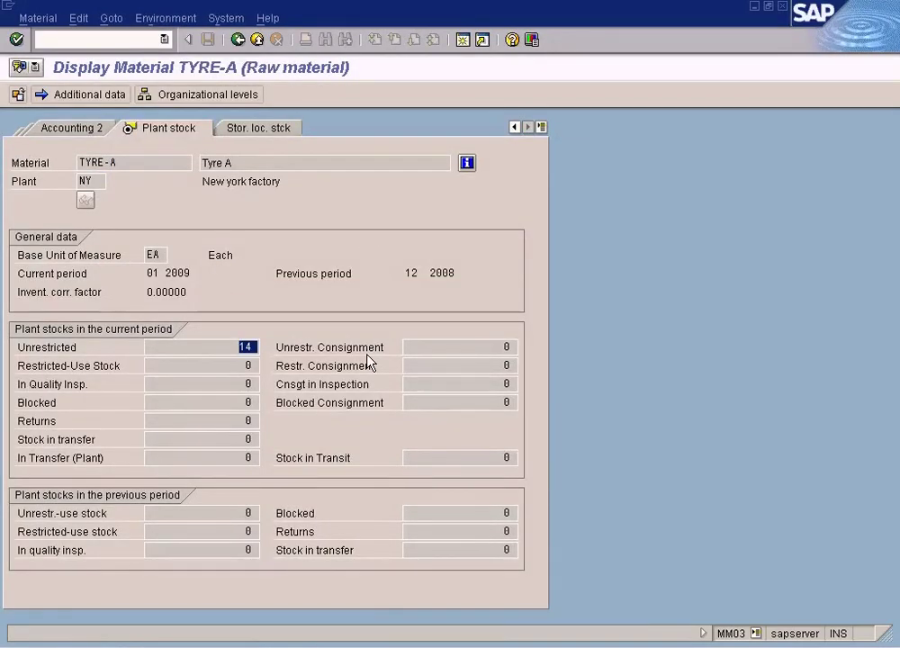
left_click(236, 346)
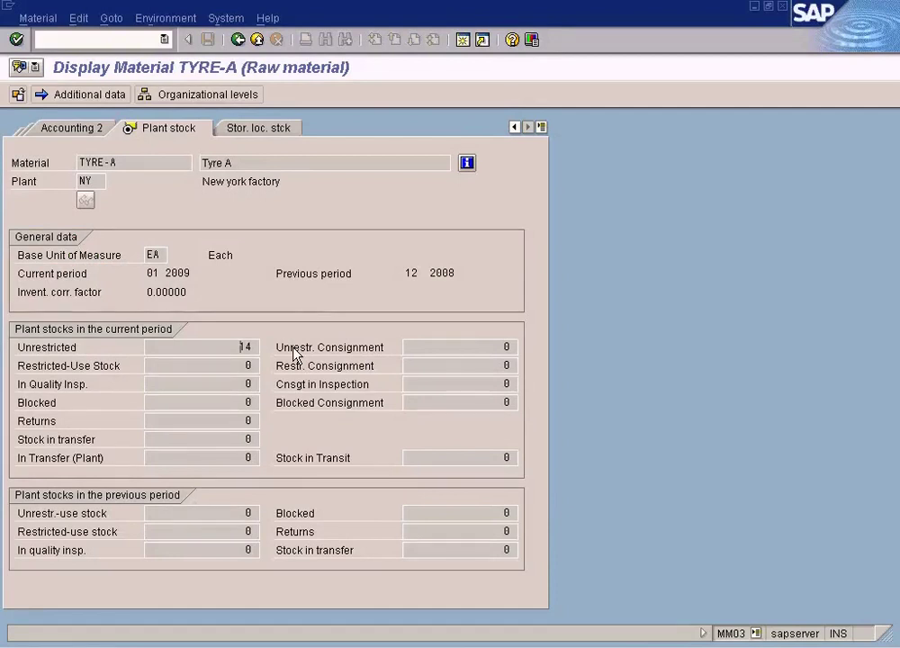
Step: Display the return purchase order for 2 EA of TYRE-A in a separate session and examine its goods and invoice receipt quantities
key("shift+F3")
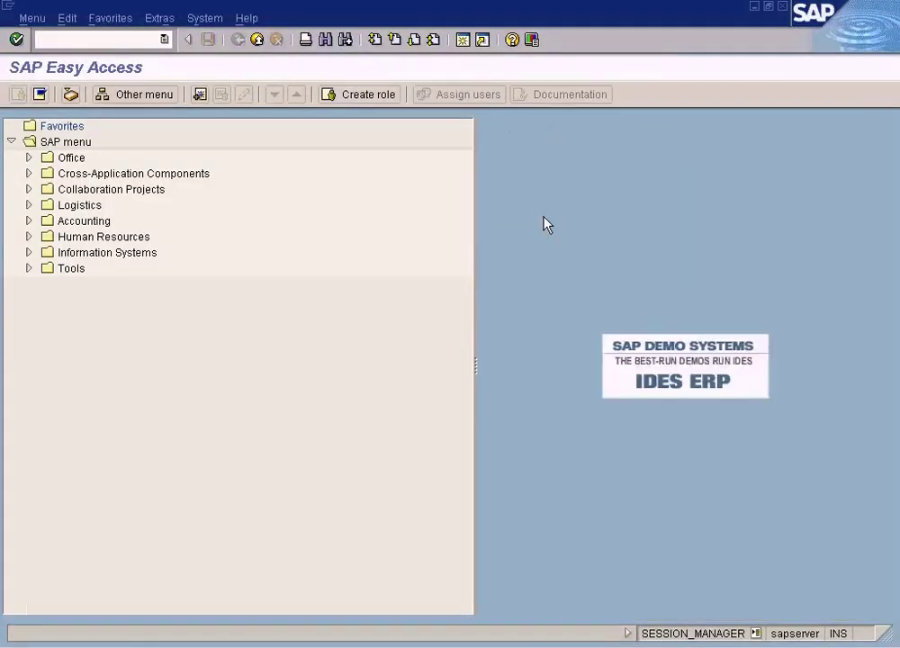
key("Return")
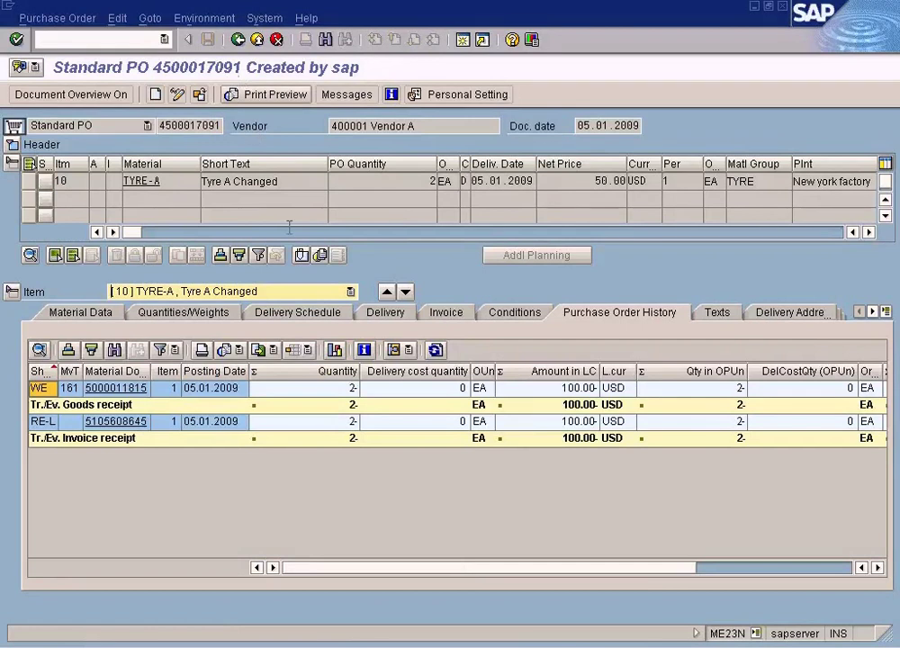
left_click(335, 389)
left_click(344, 421)
left_click(342, 389)
left_click(337, 422)
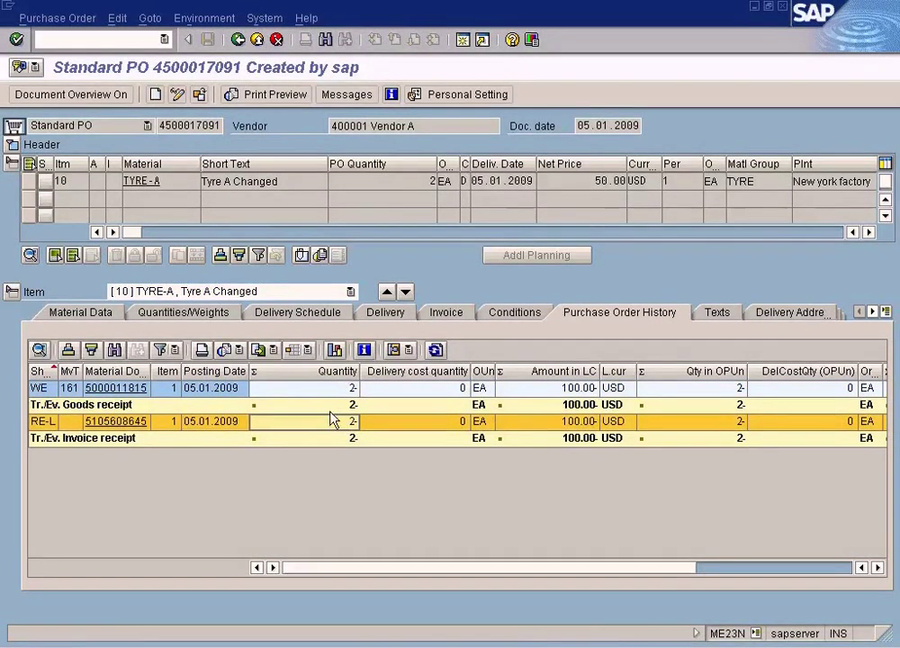
left_click(332, 405)
right_click(332, 405)
Step: Compare the TYRE-A plant stock with the return order's goods receipt and invoice receipt entries
left_click(328, 293)
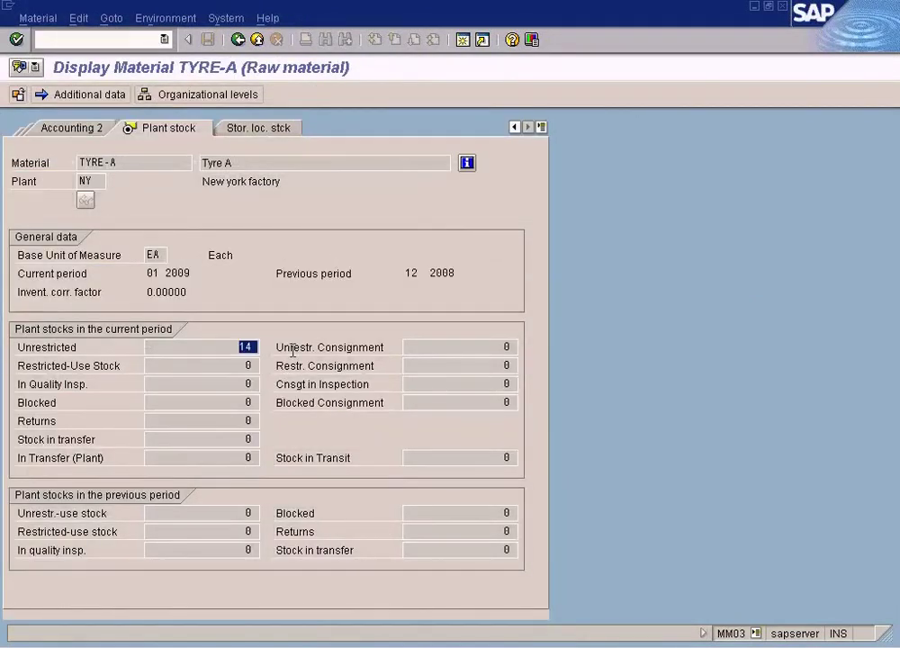
key("F3")
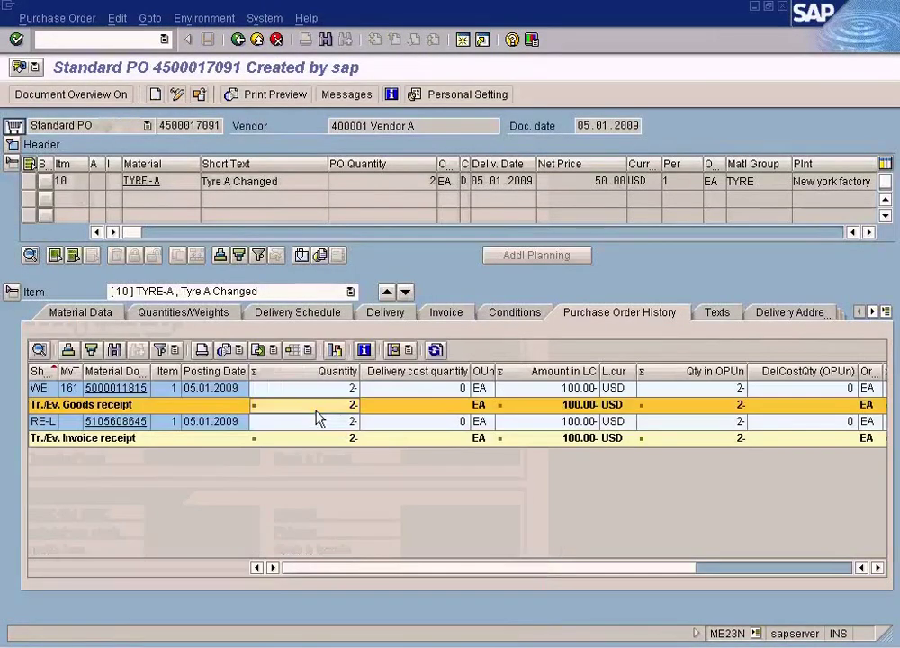
left_click(338, 422)
left_click(338, 405)
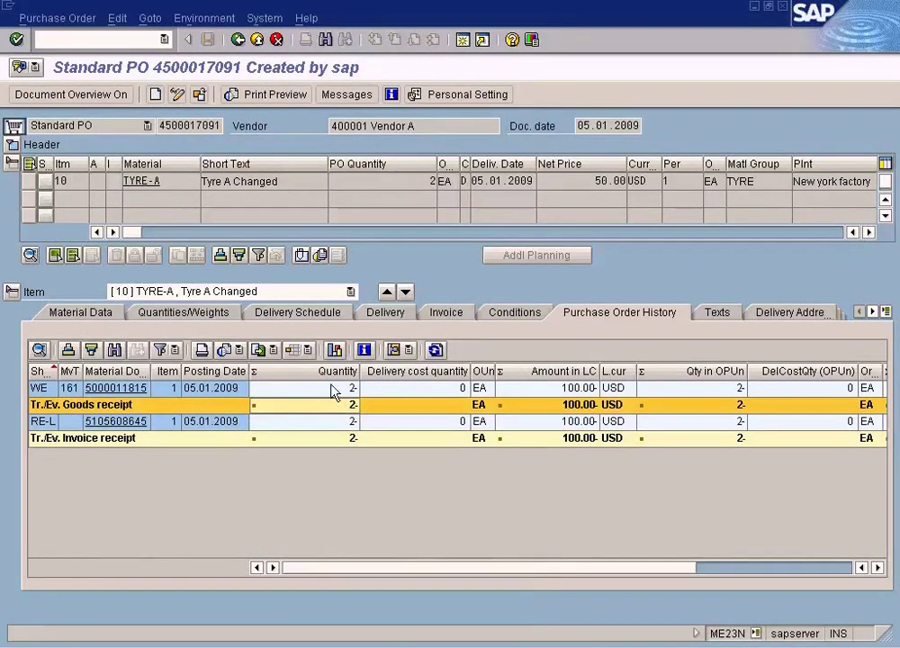
left_click(345, 421)
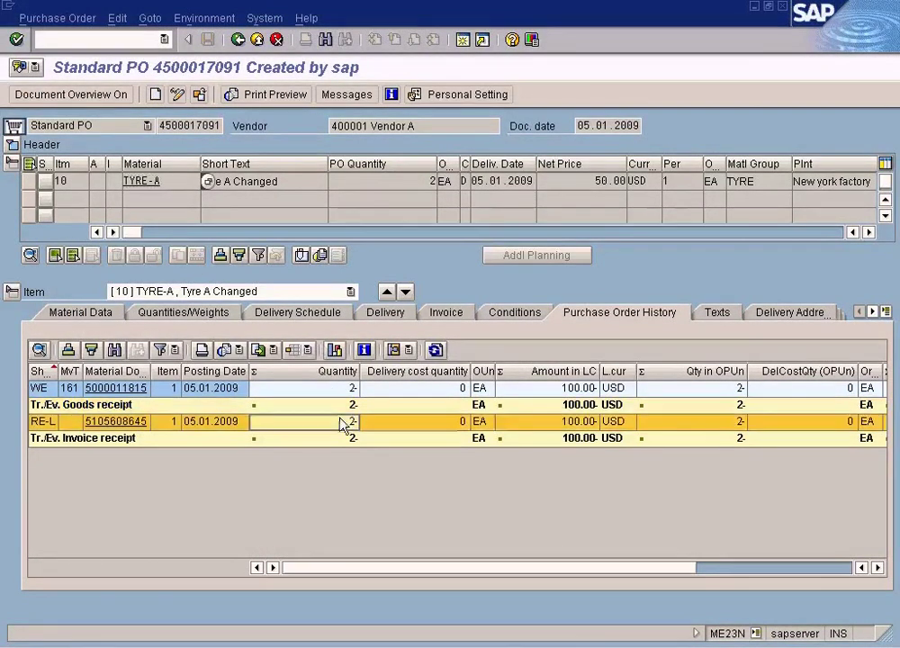
Step: Close the return order's session and recheck the unrestricted stock of TYRE-A
left_click(782, 6)
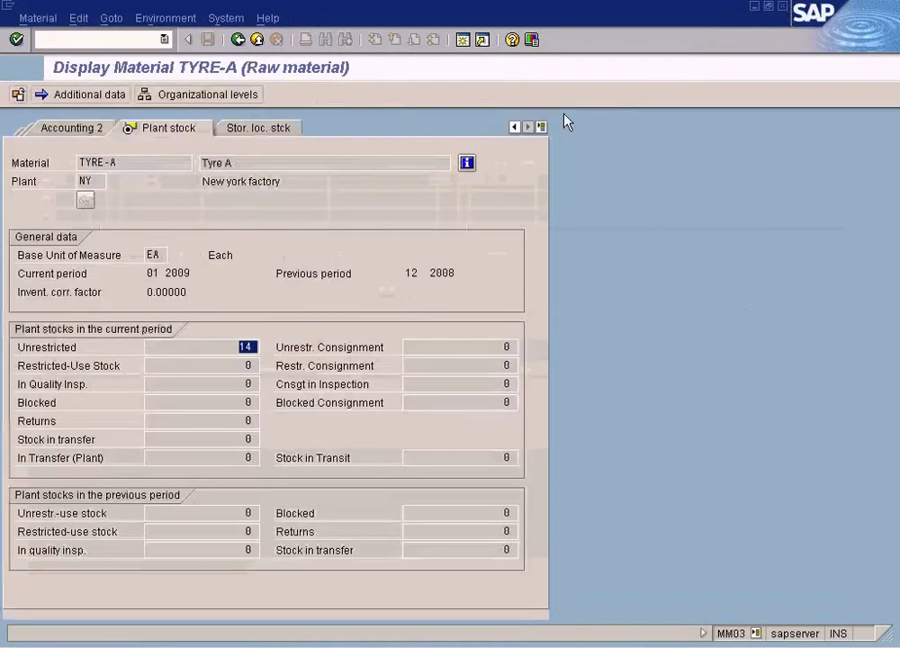
left_click(218, 351)
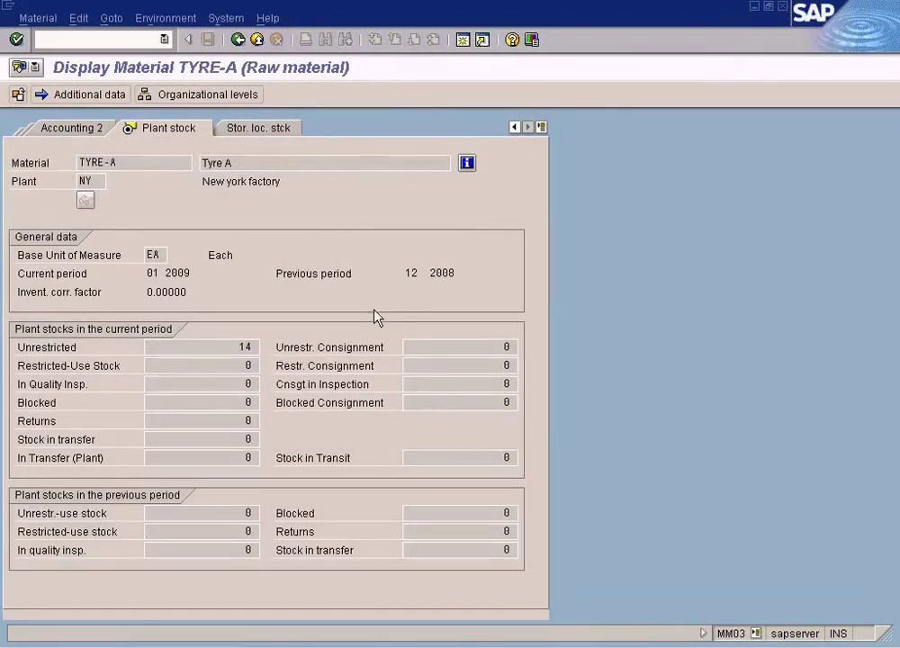
left_click_drag(242, 347, 315, 343)
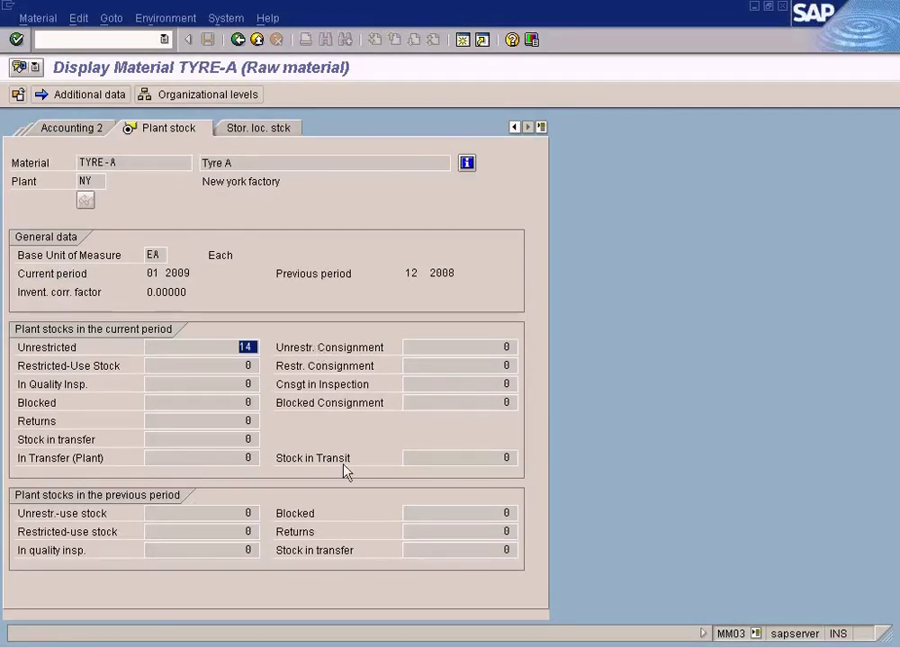
Step: Switch to the purchase order for 10 EA of TYRE-A, review its goods receipt quantity and copy the order number
left_click(297, 646)
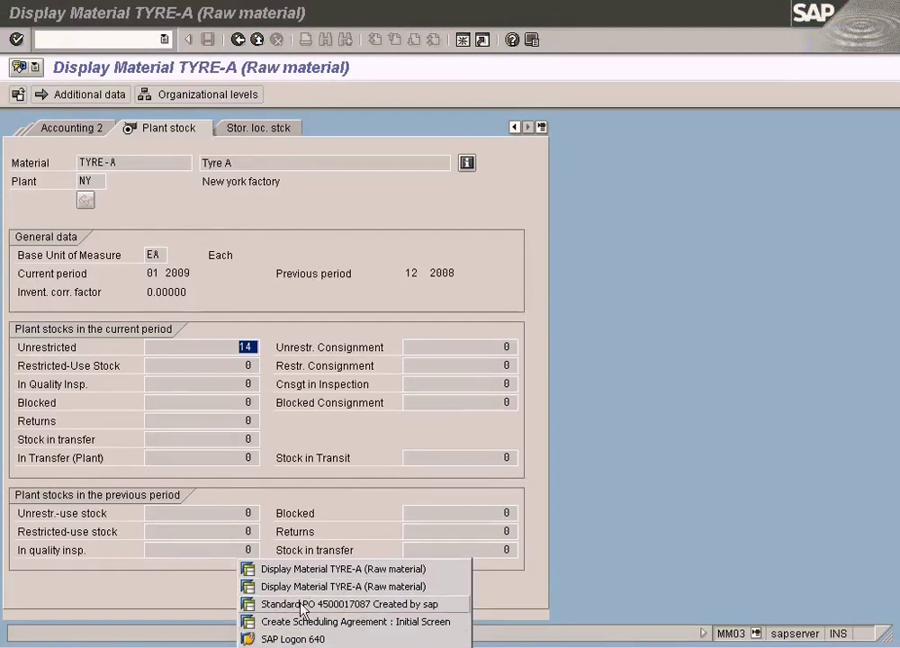
left_click(301, 604)
left_click(315, 388)
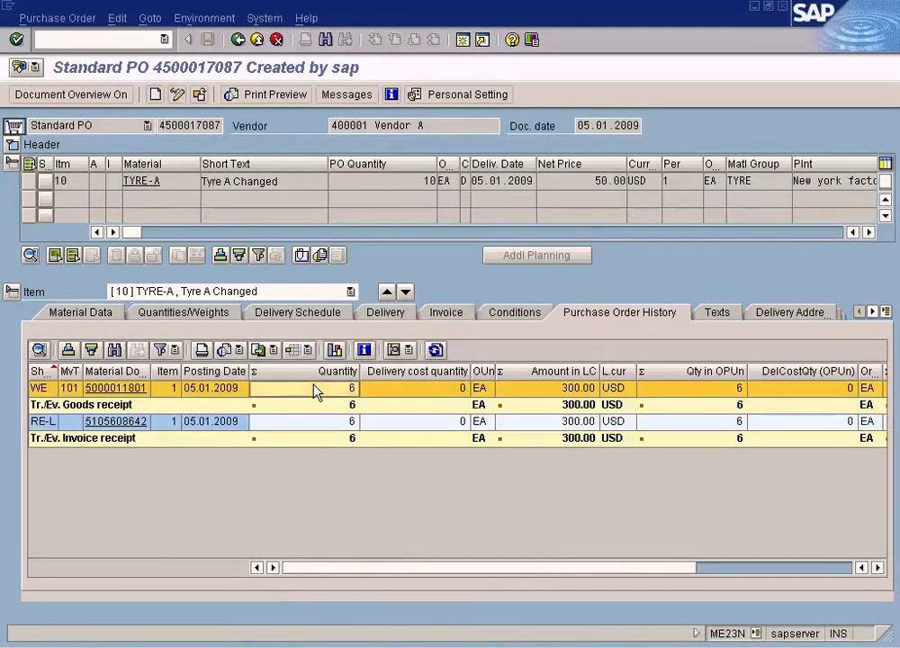
left_click(338, 404)
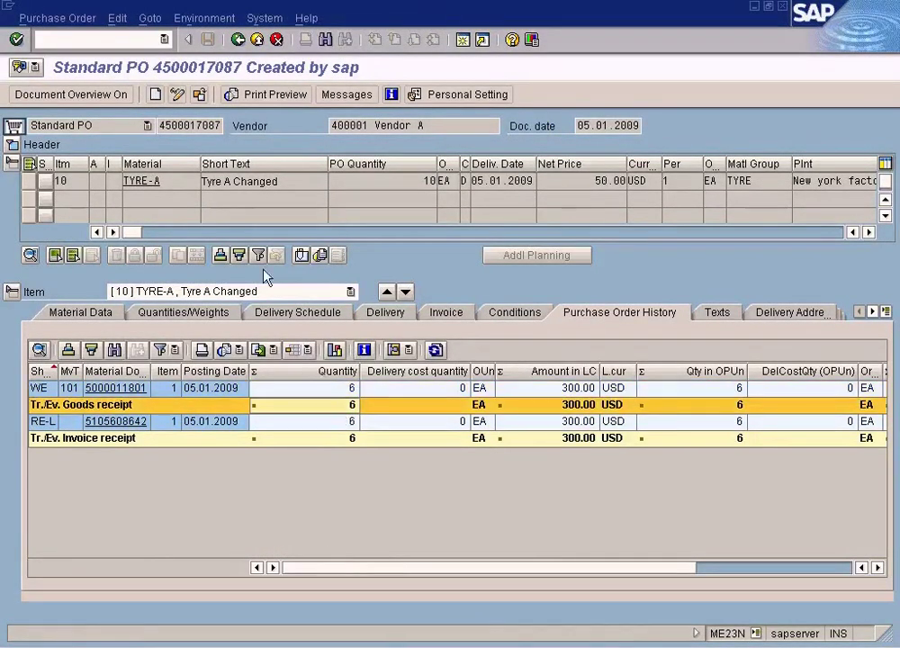
left_click(193, 129)
left_click_drag(158, 125, 286, 125)
key("ctrl+c")
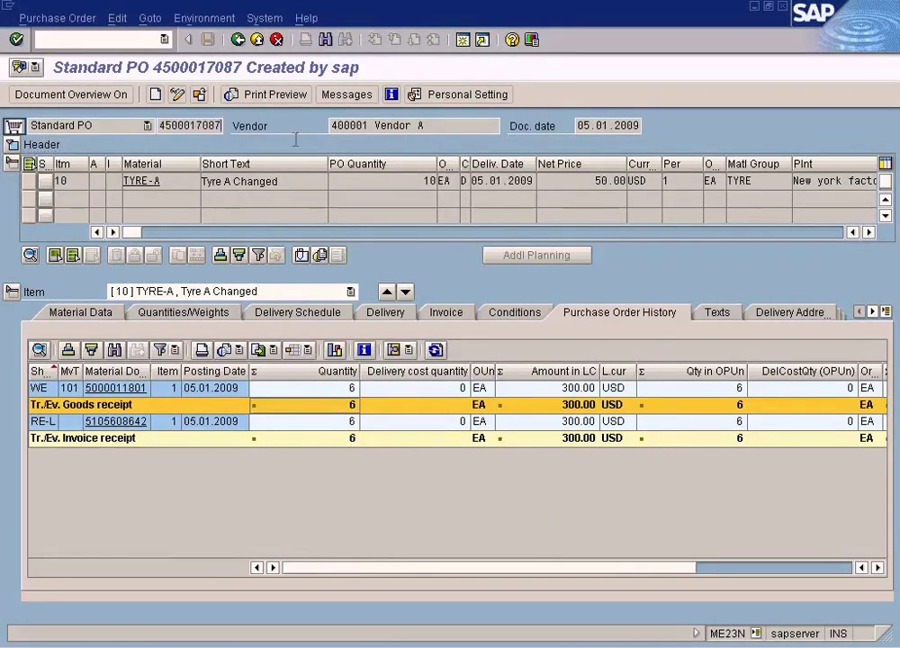
Step: Leave the order display, start a new standard purchase order with ME21N and enter the vendor number
left_click(237, 40)
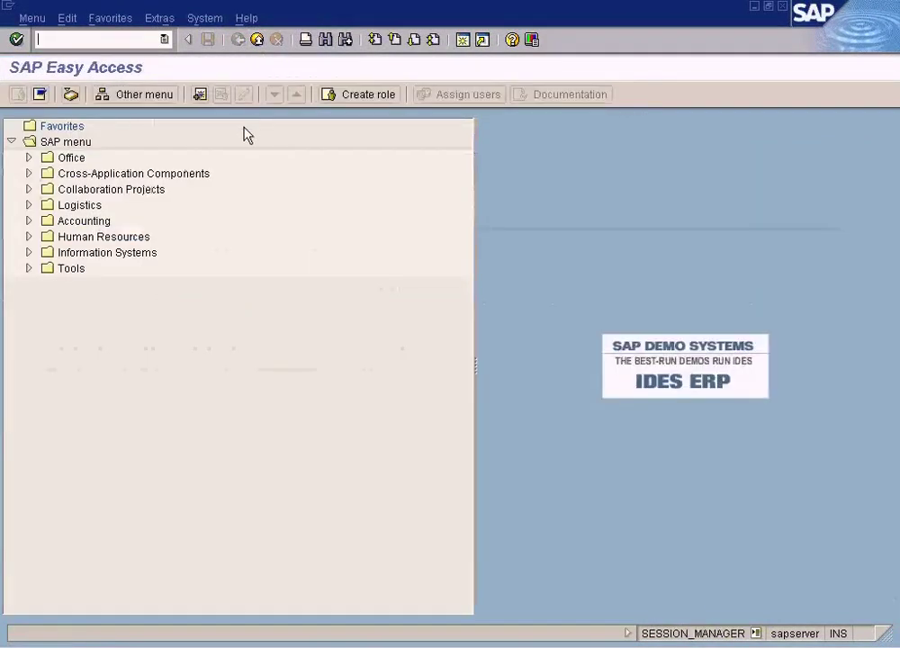
type("me21n")
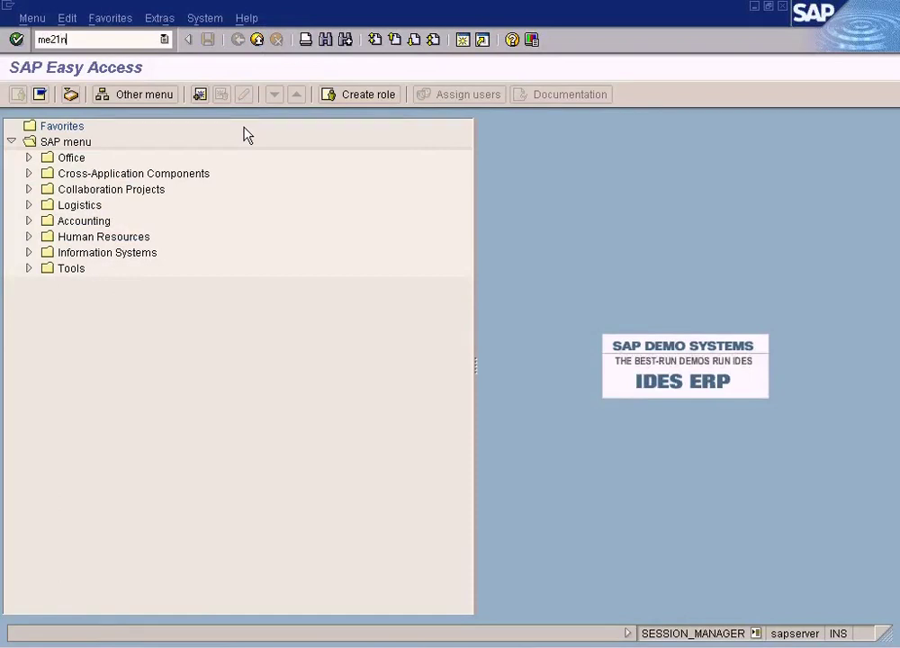
key("Return")
left_click(384, 126)
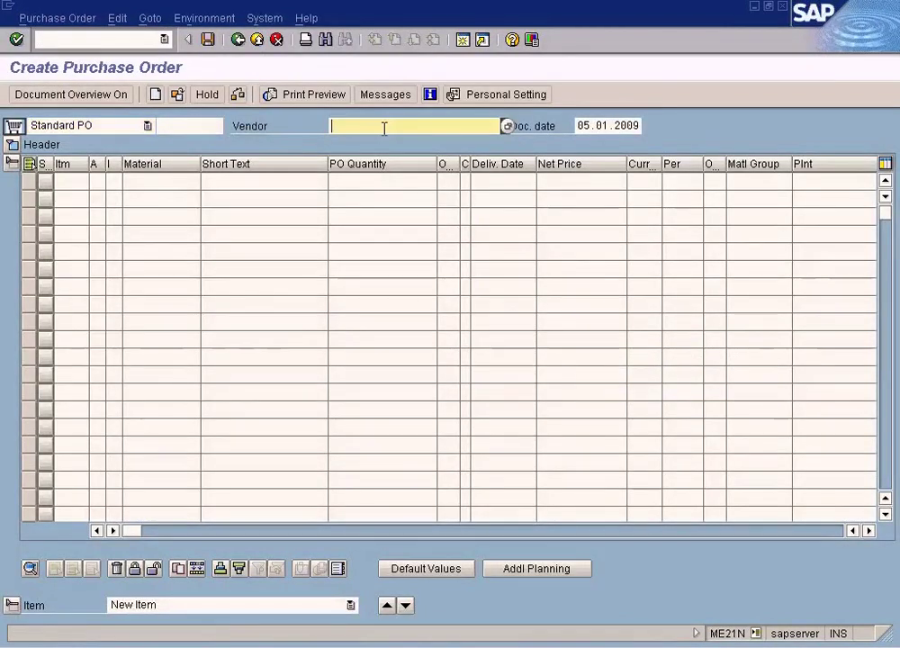
type("3000")
key("BackSpace")
key("BackSpace")
key("BackSpace")
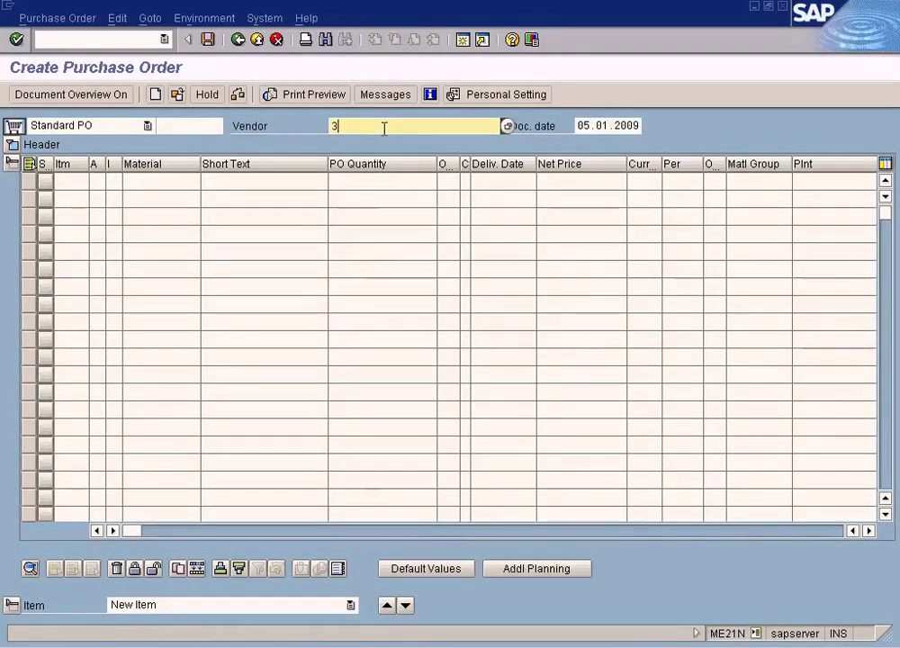
type("40001")
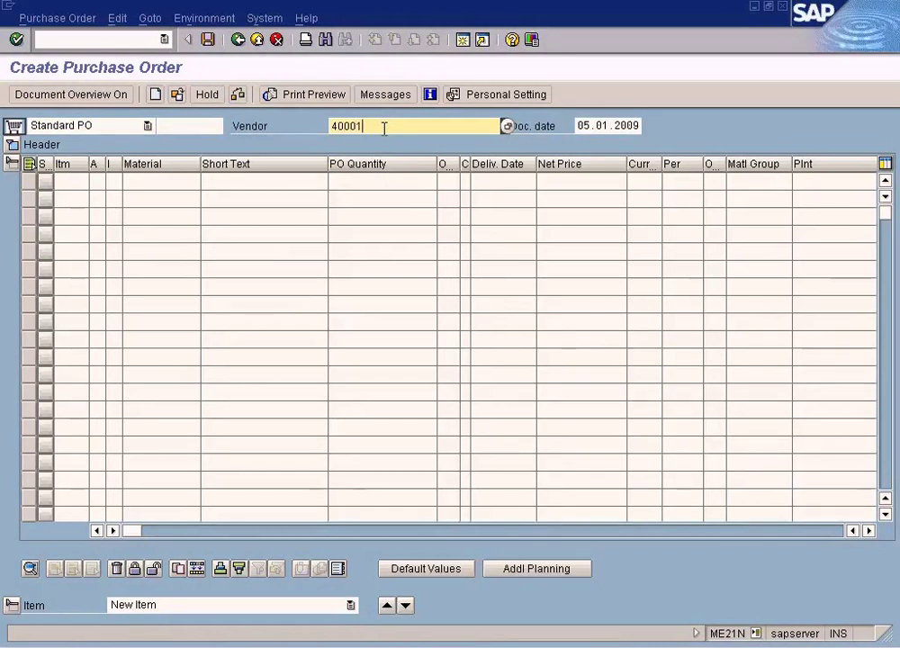
Step: Show the document overview and search the purchase orders for the original order's document number
left_click(94, 95)
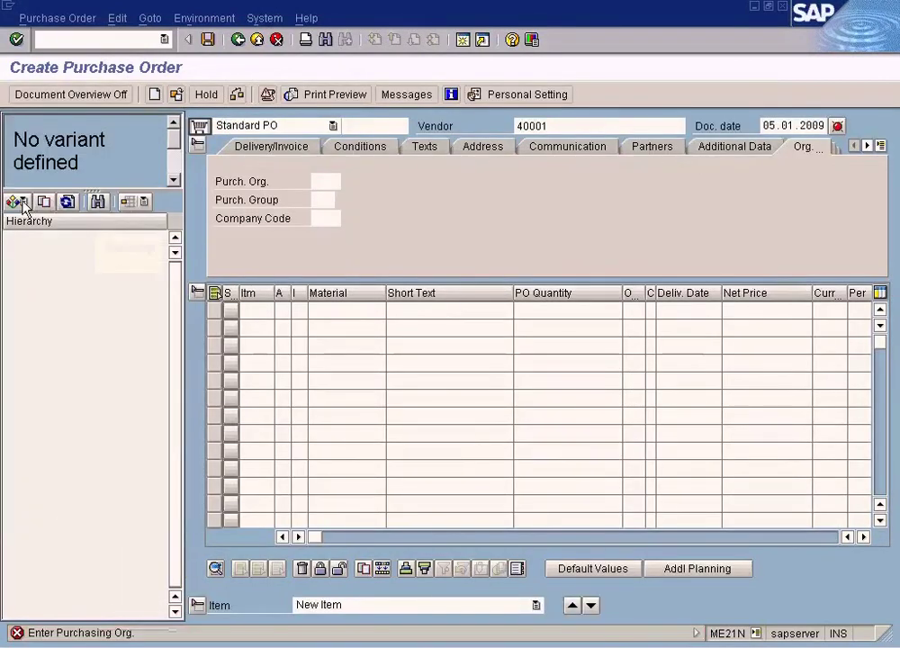
left_click(16, 201)
left_click(24, 224)
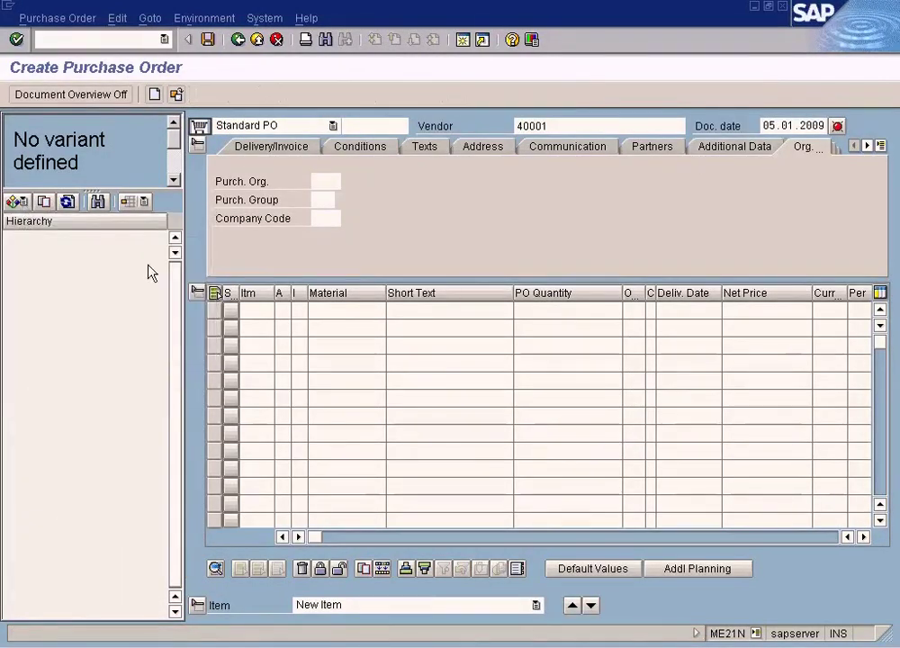
left_click(275, 383)
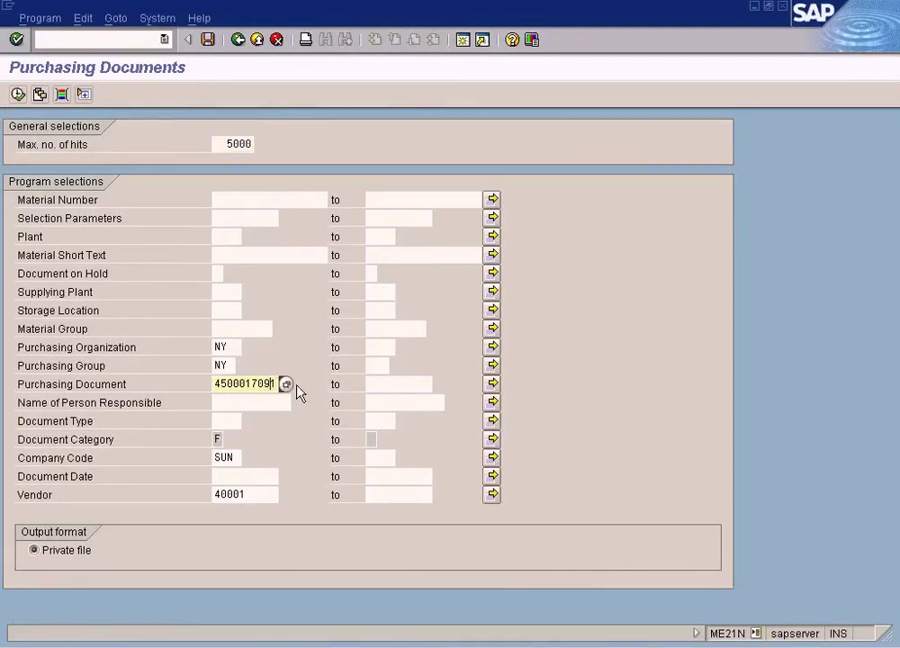
key("BackSpace")
key("BackSpace")
type("87")
left_click(17, 94)
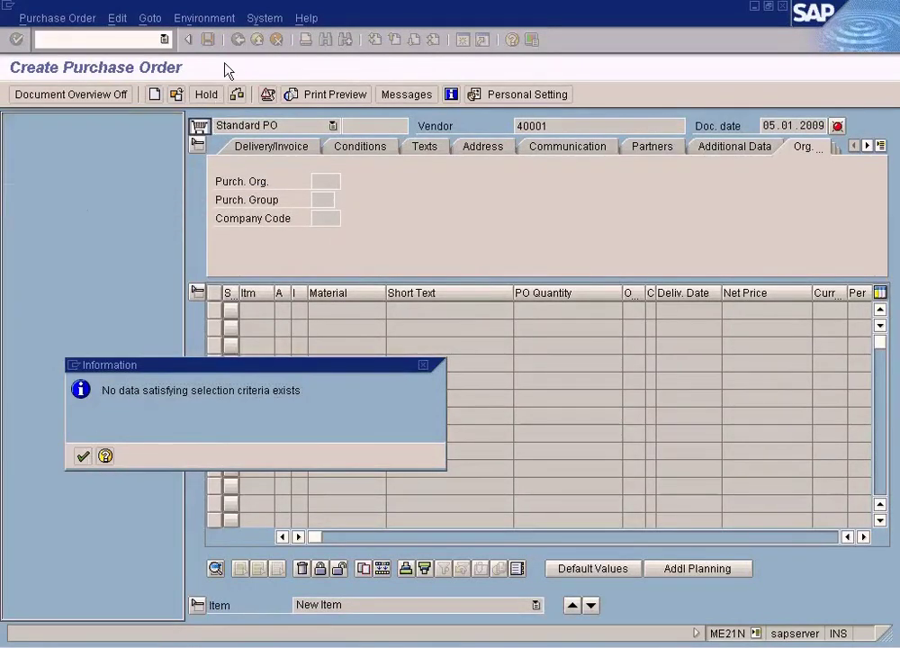
key("Return")
Step: Discard the unsaved order and start a fresh standard purchase order with transaction ME21N
left_click(257, 40)
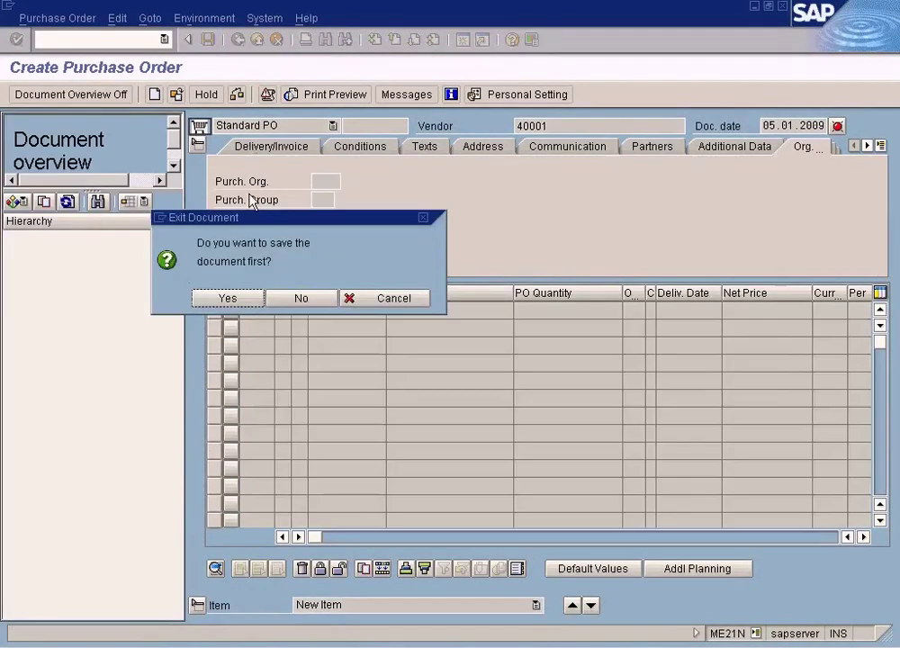
left_click(290, 300)
type("me21")
key("Return")
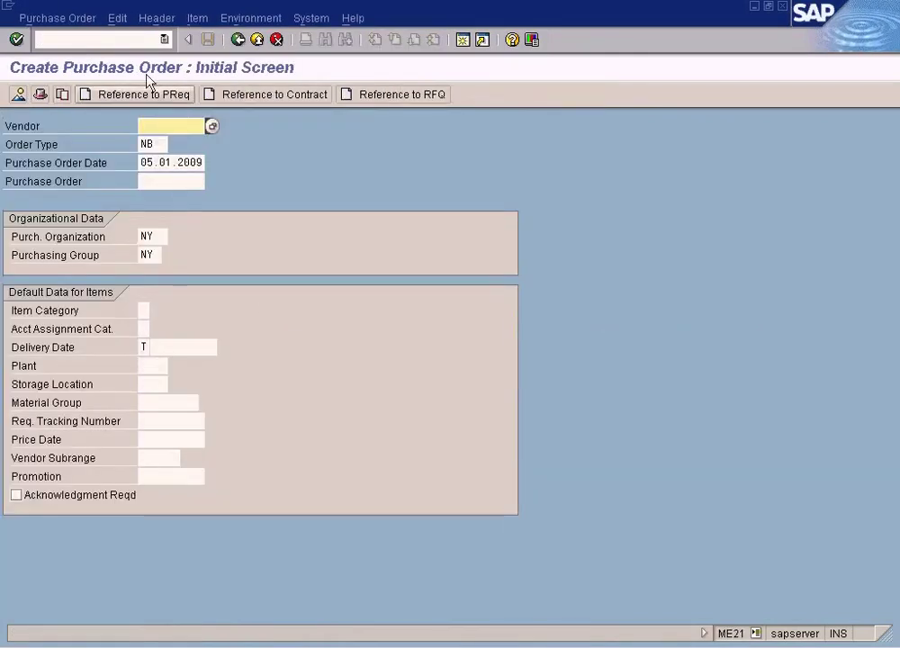
left_click(127, 39)
type("/n")
key("Return")
type("me21n")
key("Return")
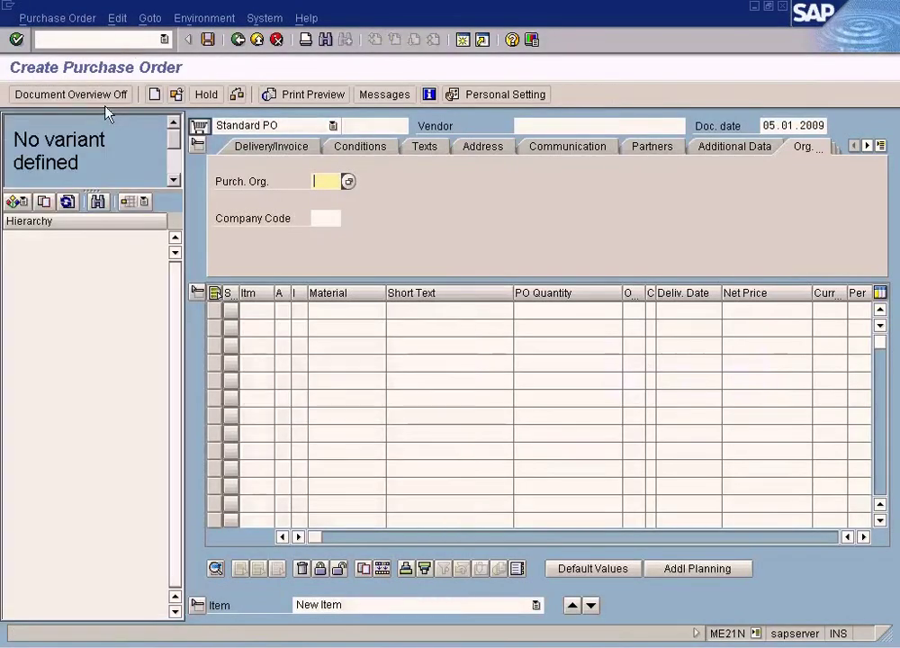
Step: Search the purchase orders again with the vendor number corrected in the selection criteria
left_click(17, 203)
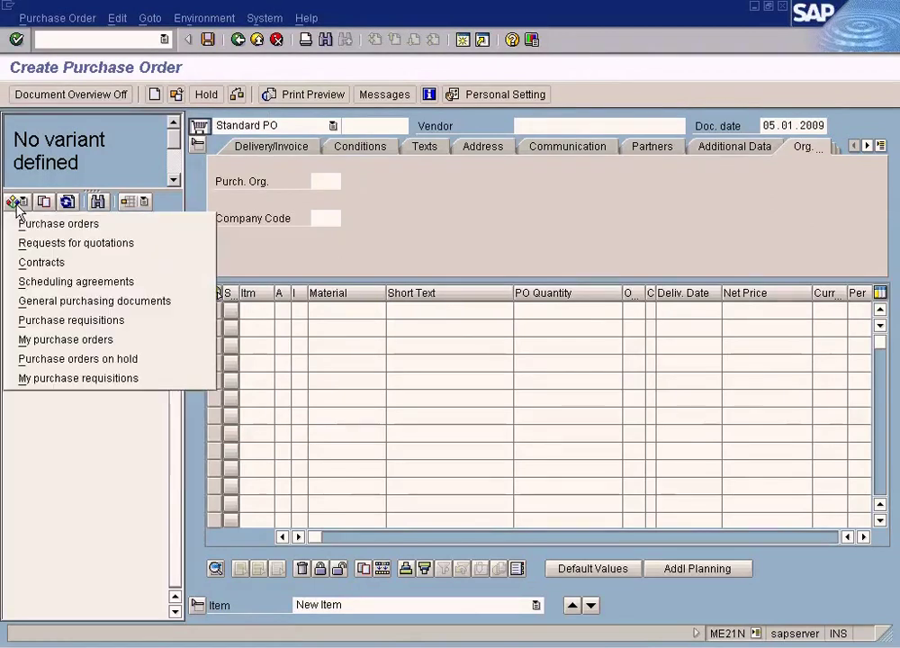
left_click(40, 225)
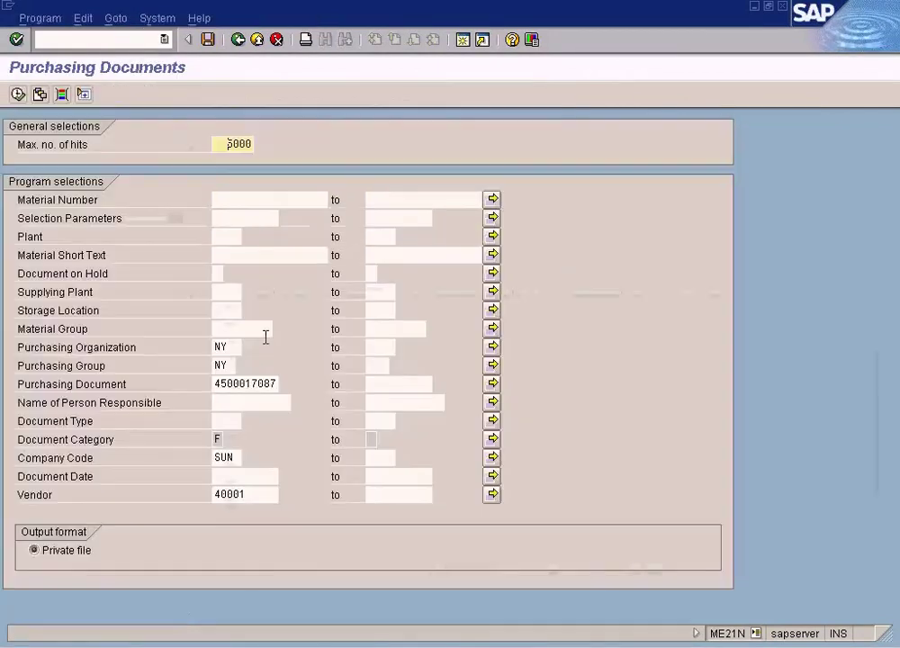
left_click(225, 494)
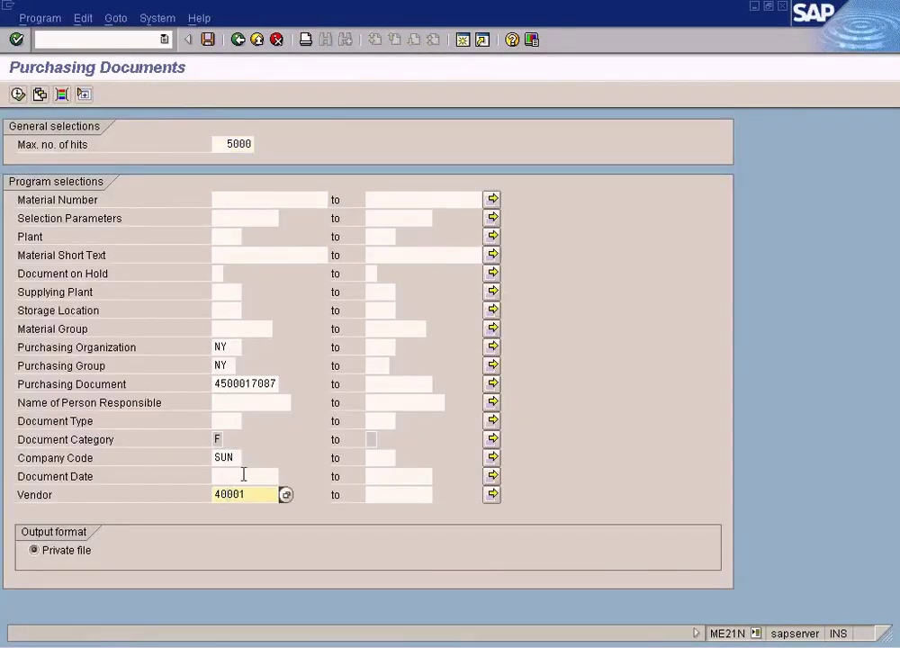
left_click(17, 95)
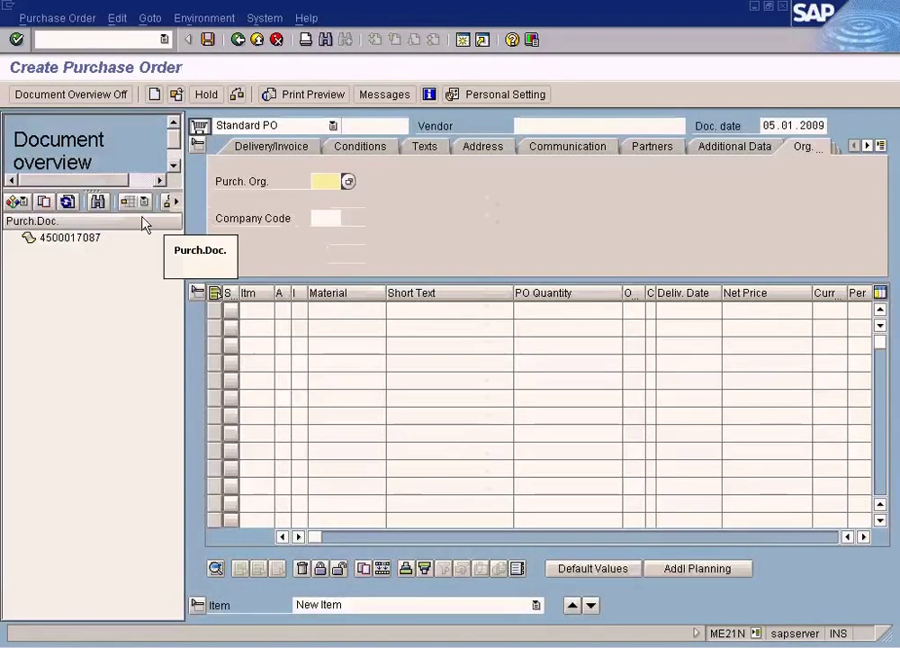
Step: Adopt the found purchase order into the new order and set the TYRE-A item's PO quantity to 2
left_click(83, 237)
left_click(44, 202)
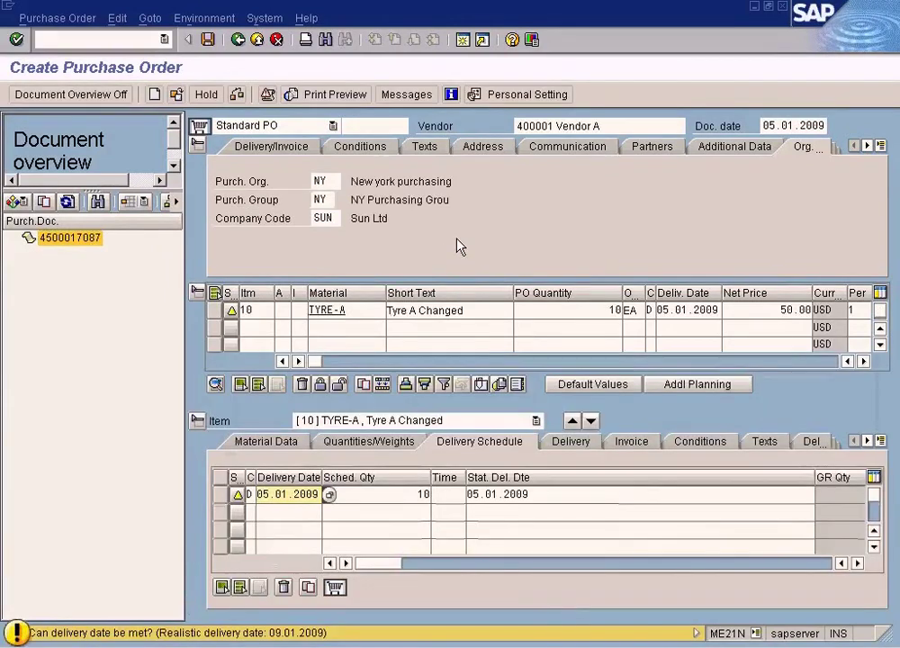
left_click(556, 310)
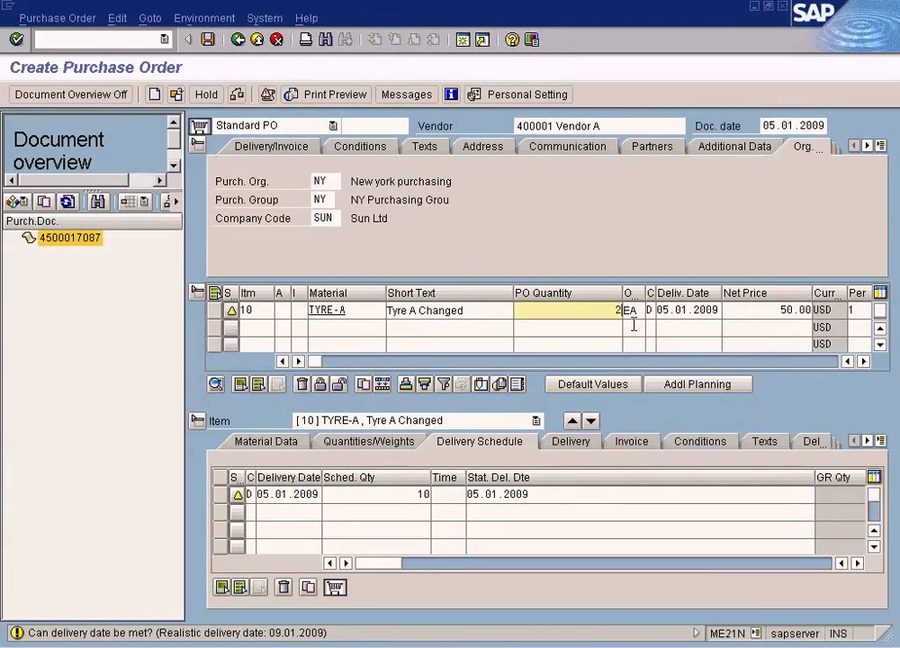
Step: Check the TYRE-A plant stock among the other open sessions and return to the new purchase order
key("alt+Tab")
key("alt+Tab")
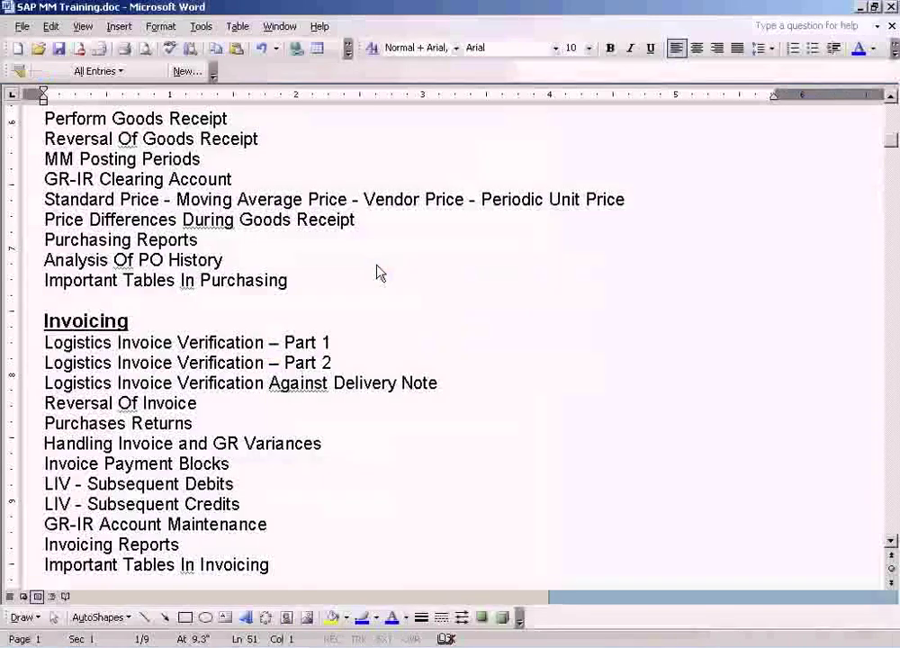
key("alt+Tab")
left_click(311, 646)
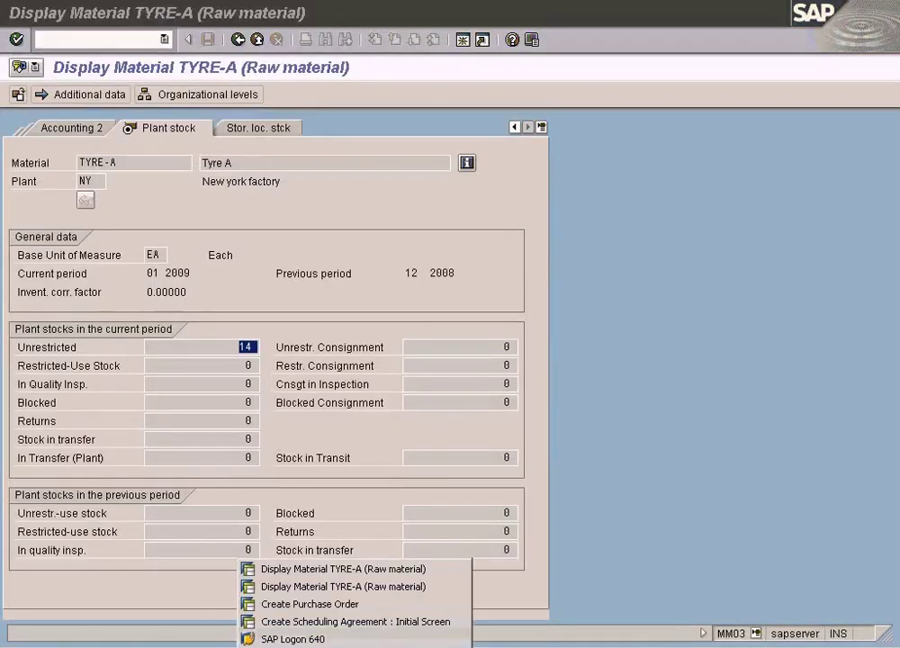
left_click(346, 621)
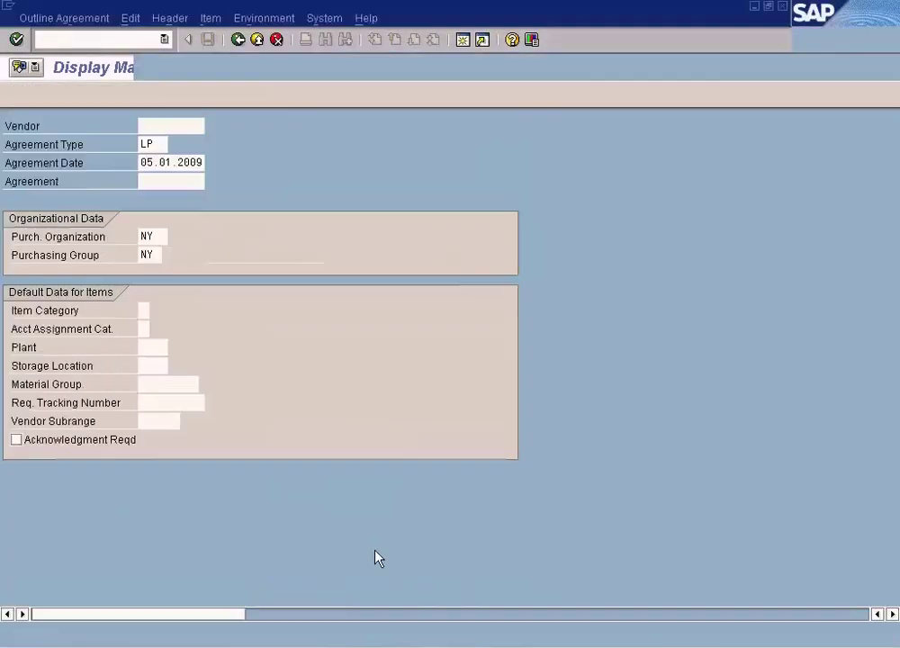
key("alt+Tab")
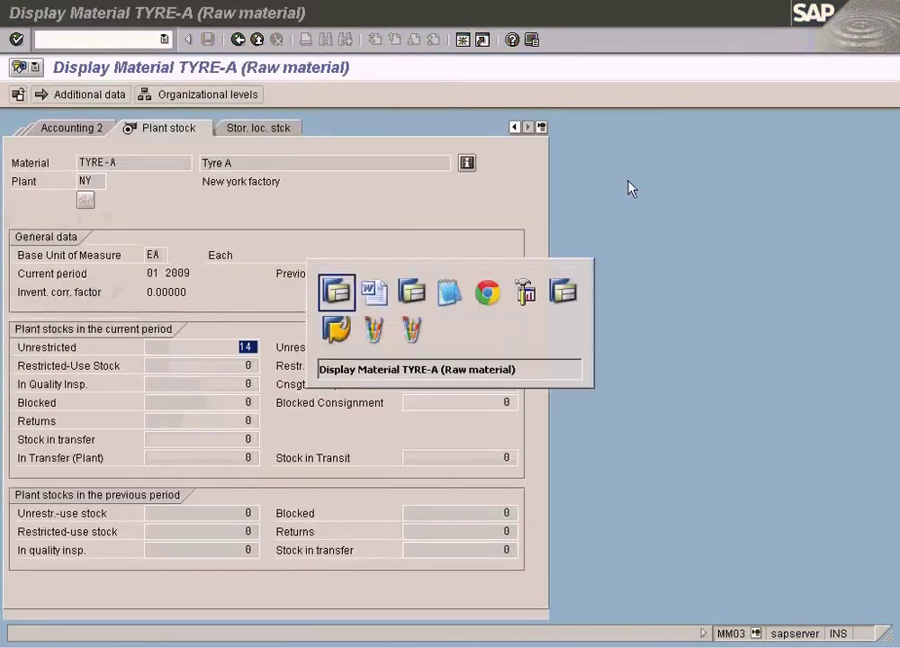
key("alt+Tab")
key("alt+Tab")
key("alt+Tab")
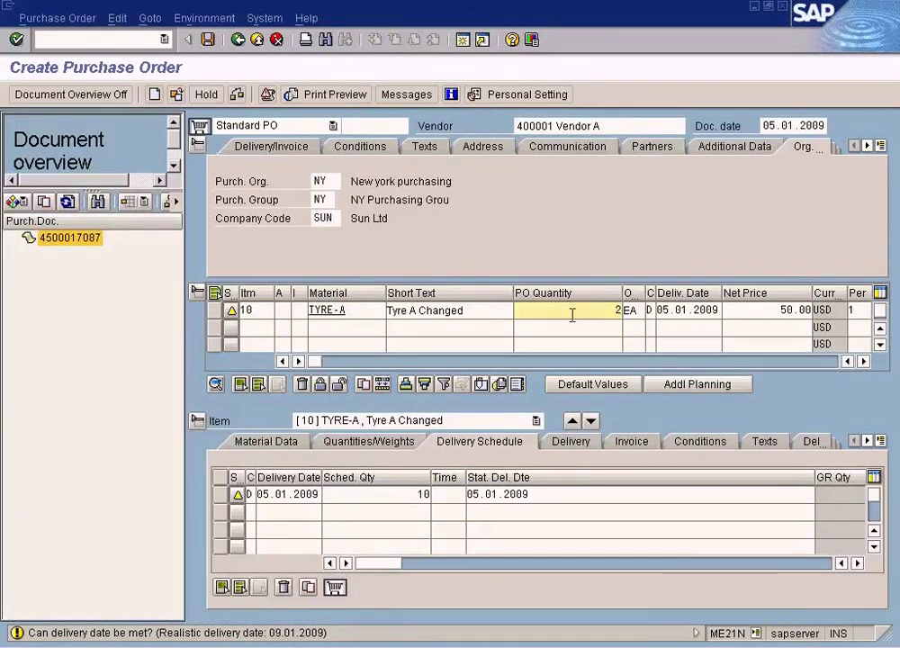
Step: Confirm the quantity of 2 EA, widen the Returns Item column and mark the TYRE-A item as a returns item
type("2")
key("Return")
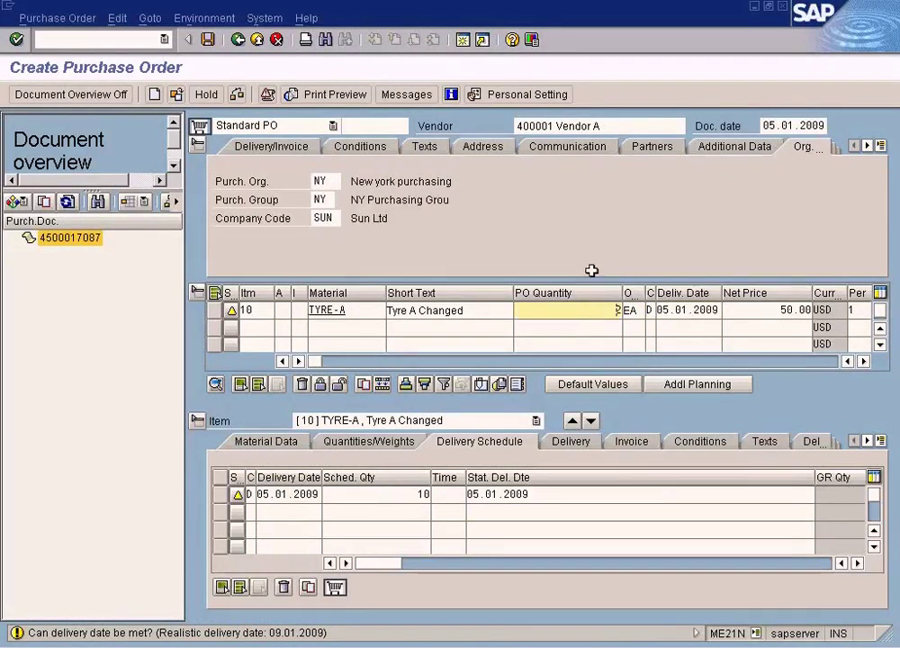
key("Tab")
key("Tab")
key("Tab")
key("Tab")
key("Tab")
key("Tab")
key("Tab")
key("Tab")
key("Tab")
key("Tab")
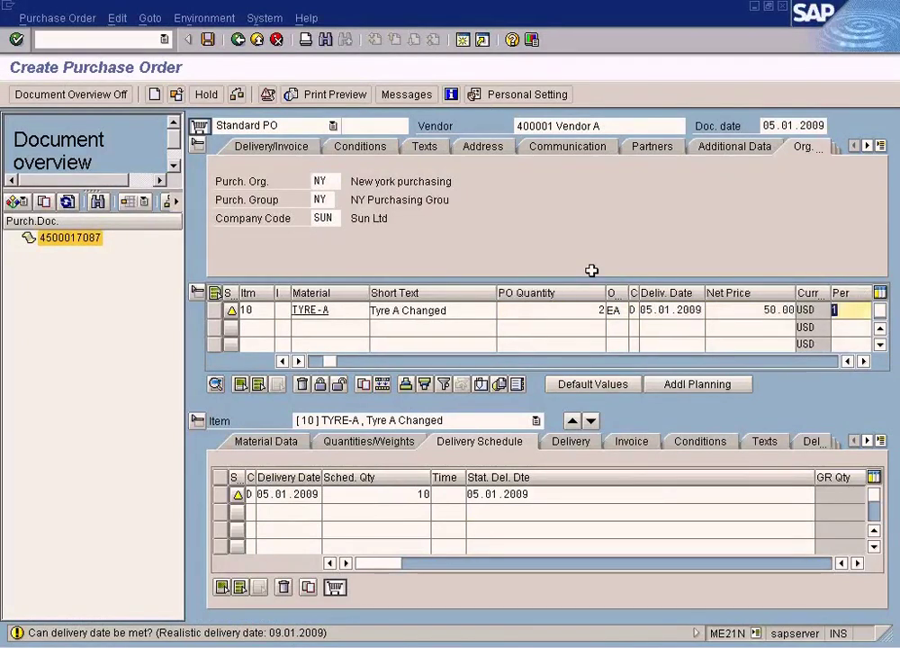
key("Tab")
key("Tab")
key("Tab")
key("Tab")
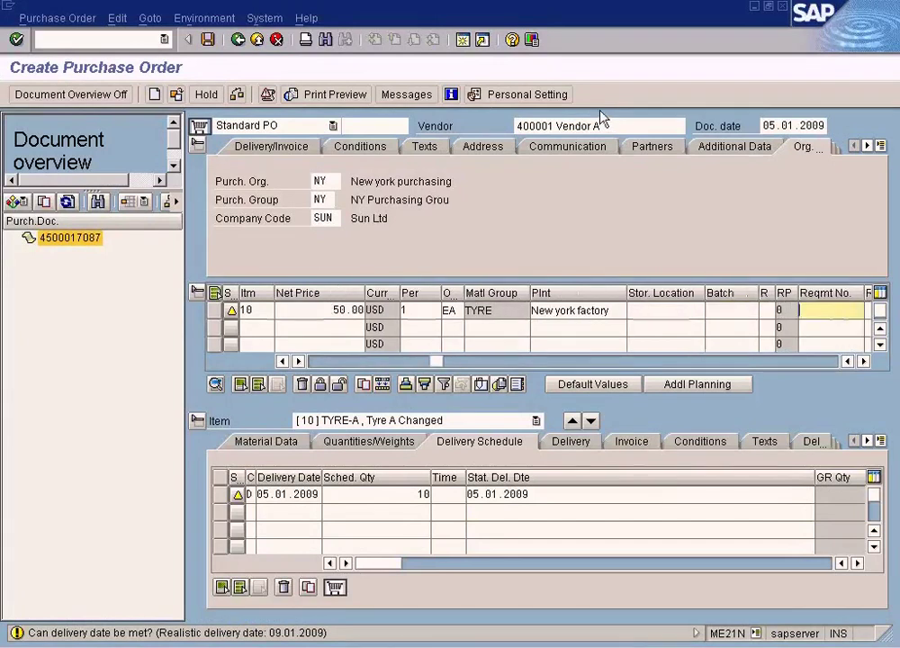
key("Tab")
key("Tab")
key("Tab")
key("Tab")
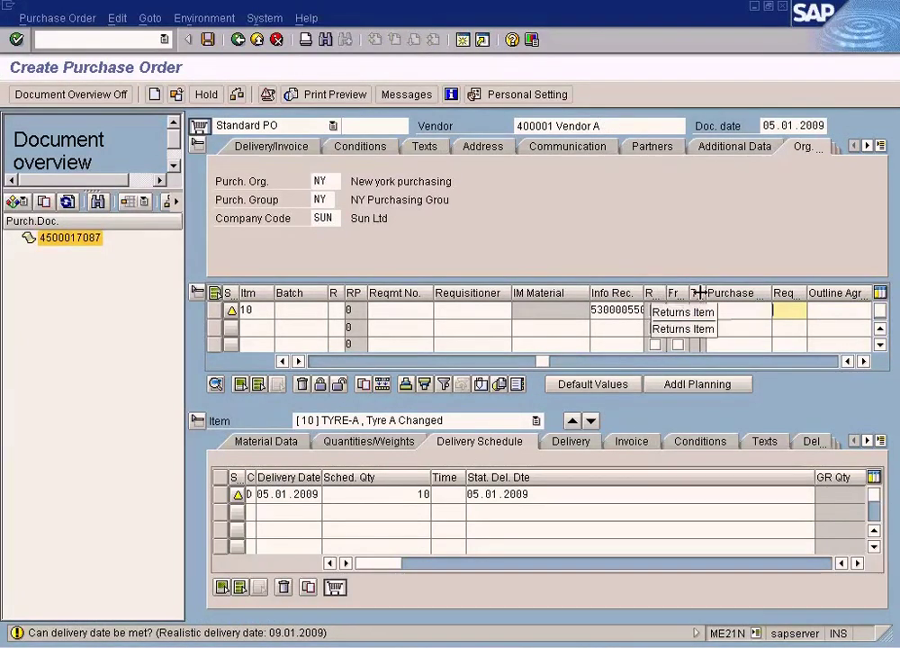
left_click_drag(666, 292, 701, 293)
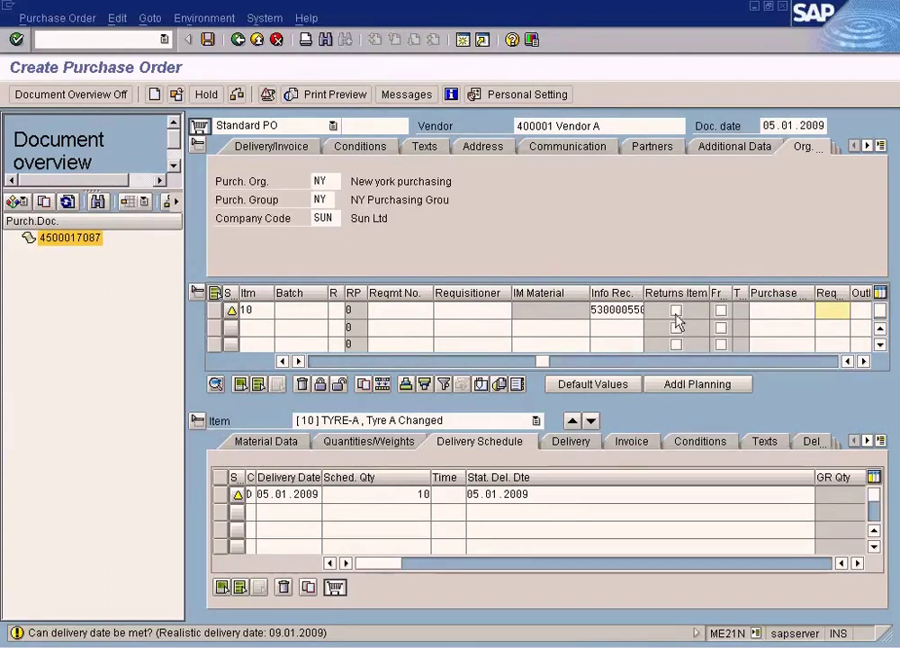
left_click(676, 311)
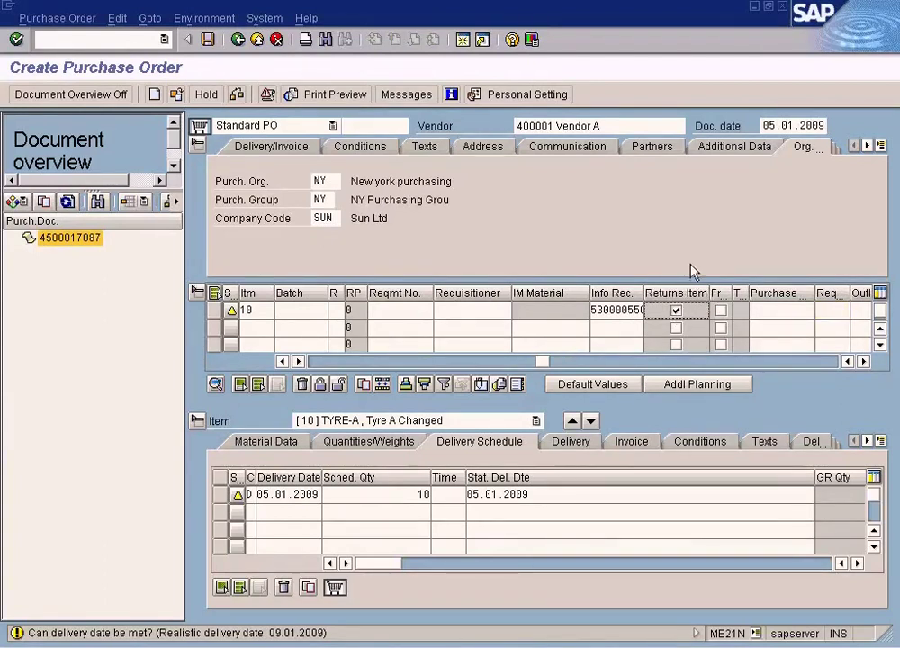
Step: Review the PO quantity and the Returns Item indicator of the TYRE-A item
left_click(350, 363)
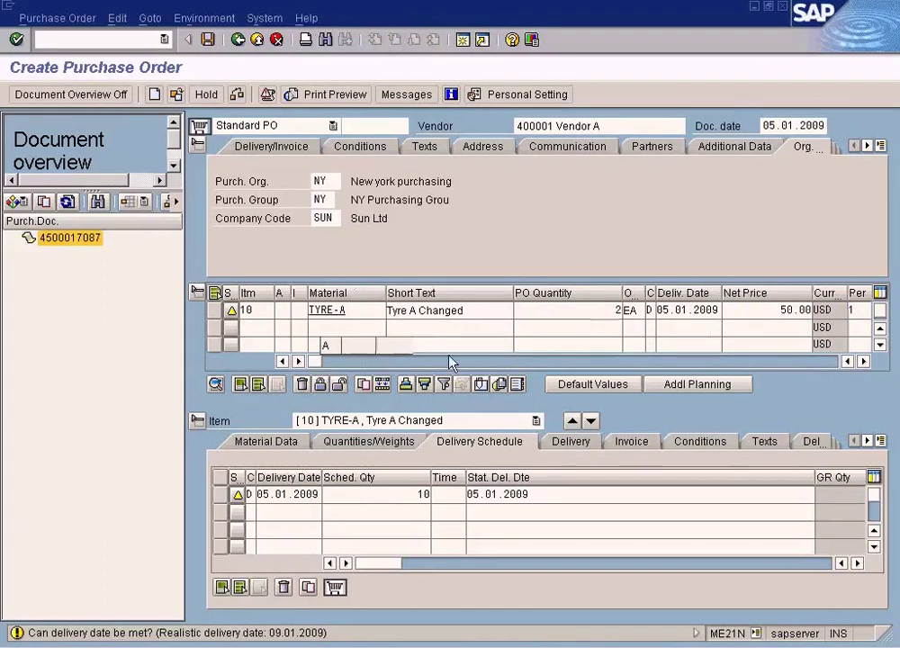
left_click(585, 311)
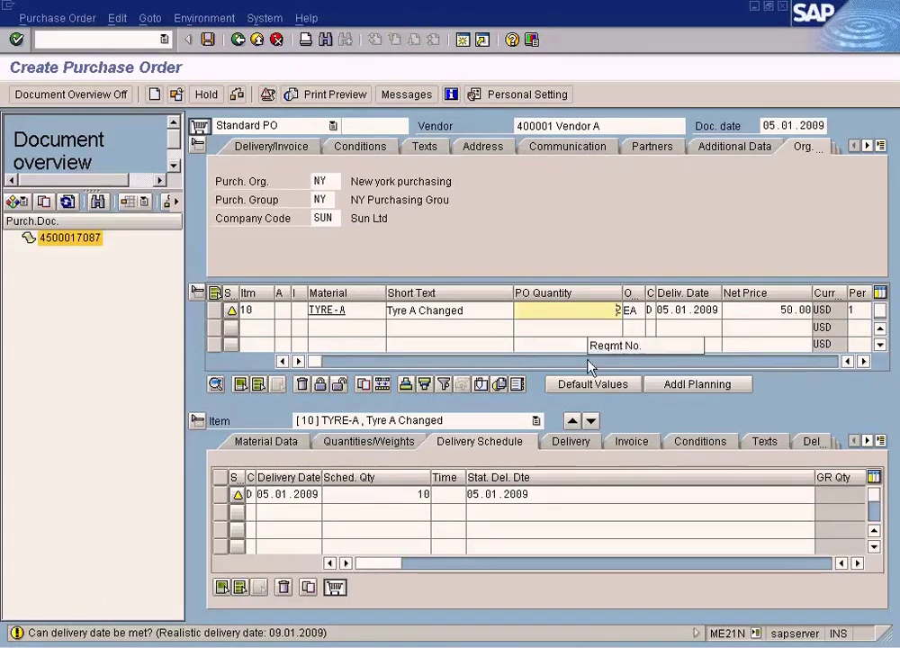
left_click(863, 362)
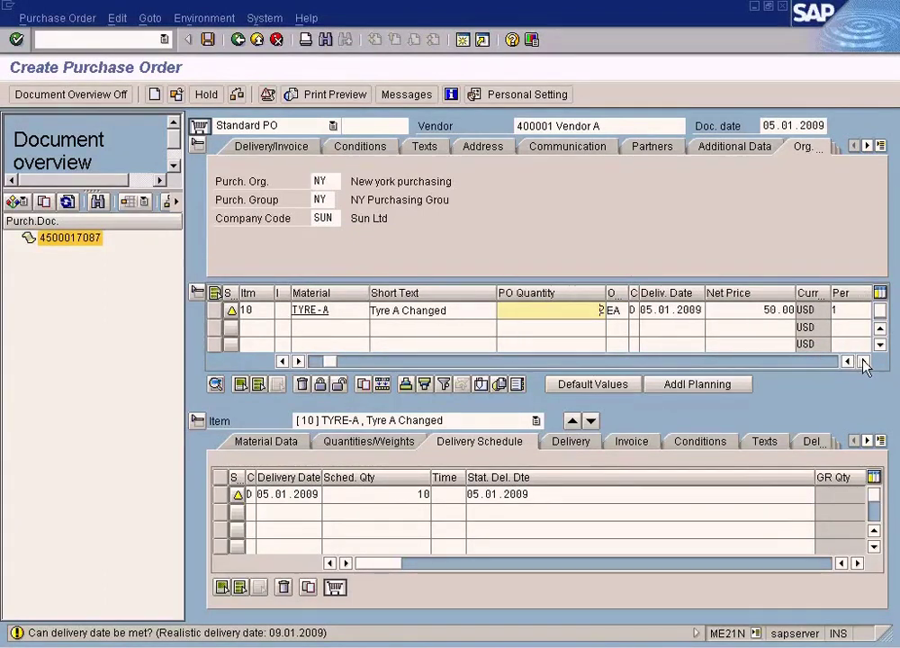
key("Tab")
key("Tab")
key("Tab")
key("Tab")
key("Tab")
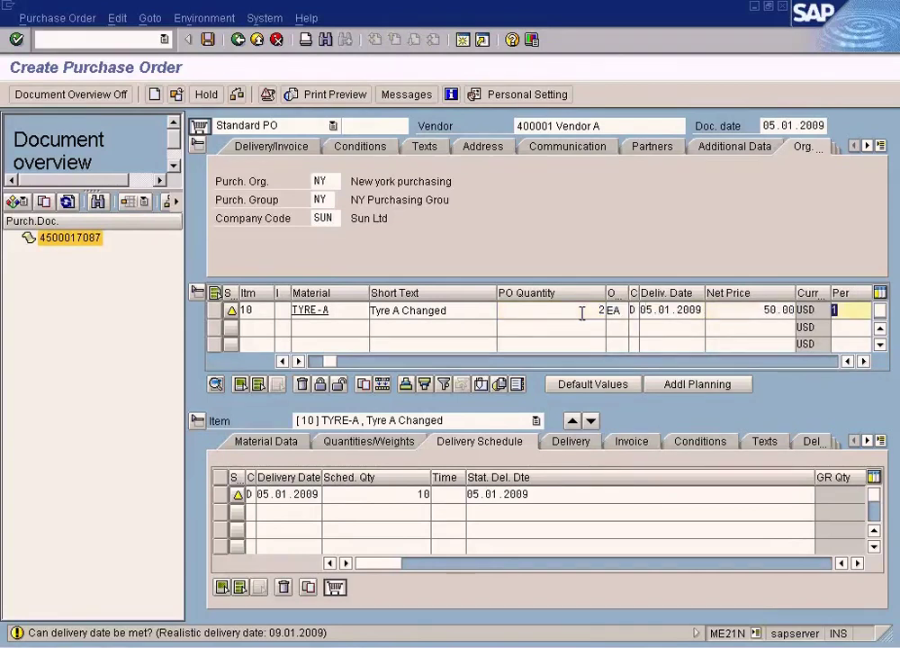
key("Tab")
key("Tab")
key("Tab")
key("Tab")
key("Tab")
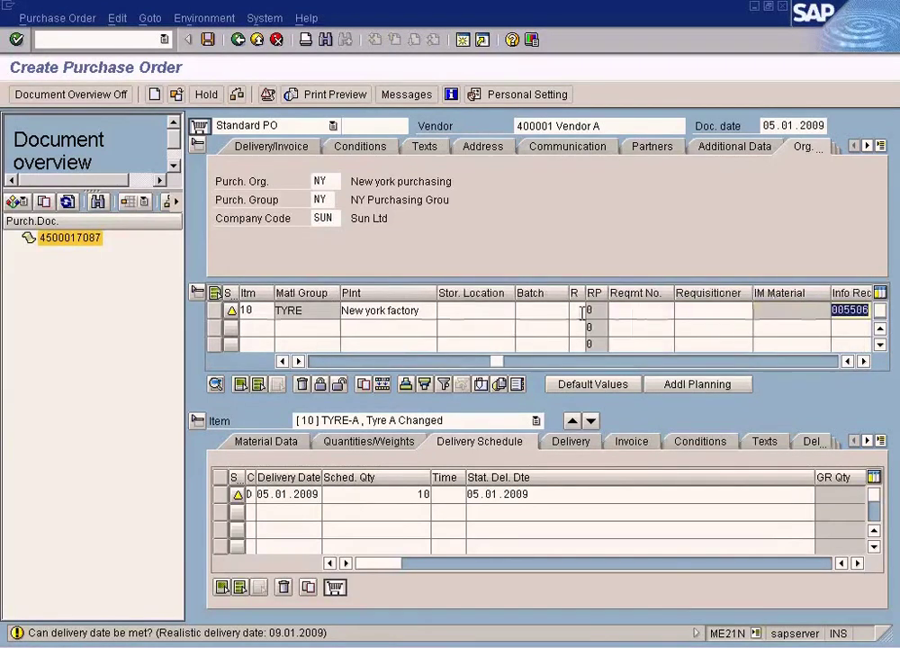
left_click(865, 361)
left_click(864, 361)
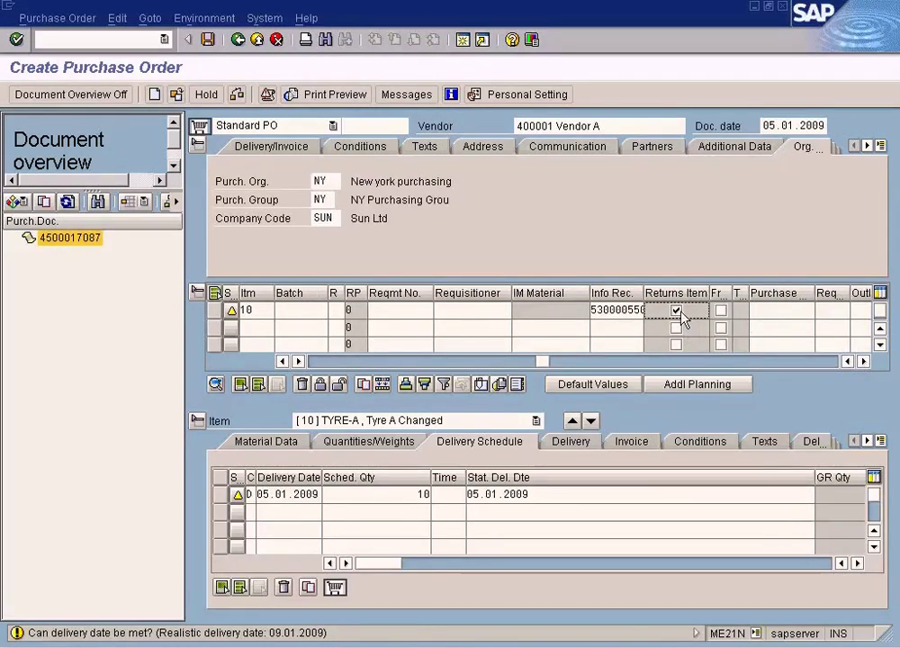
left_click(333, 366)
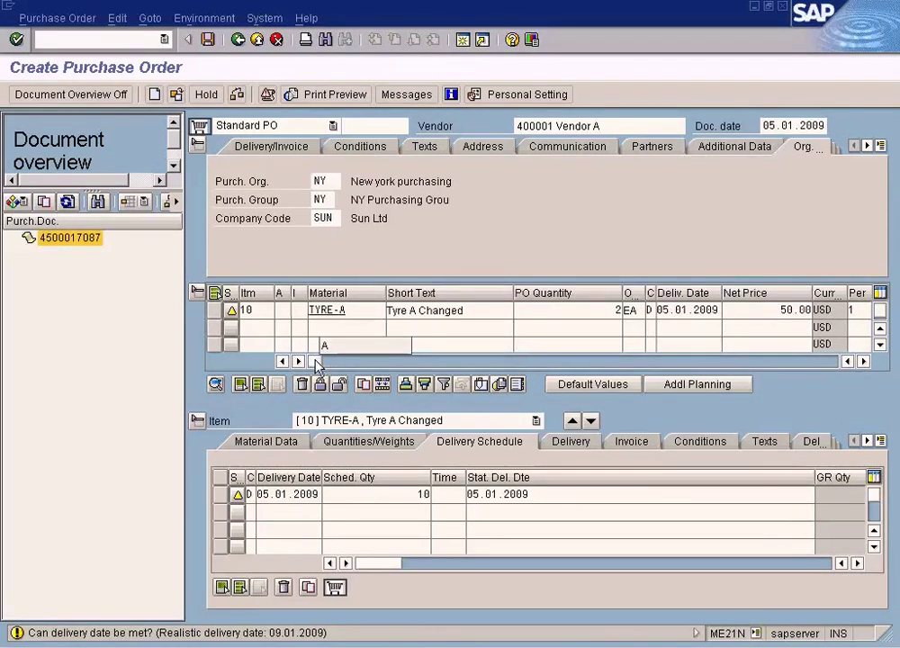
Step: Save the return purchase order and copy its new document number from the message details
left_click(208, 42)
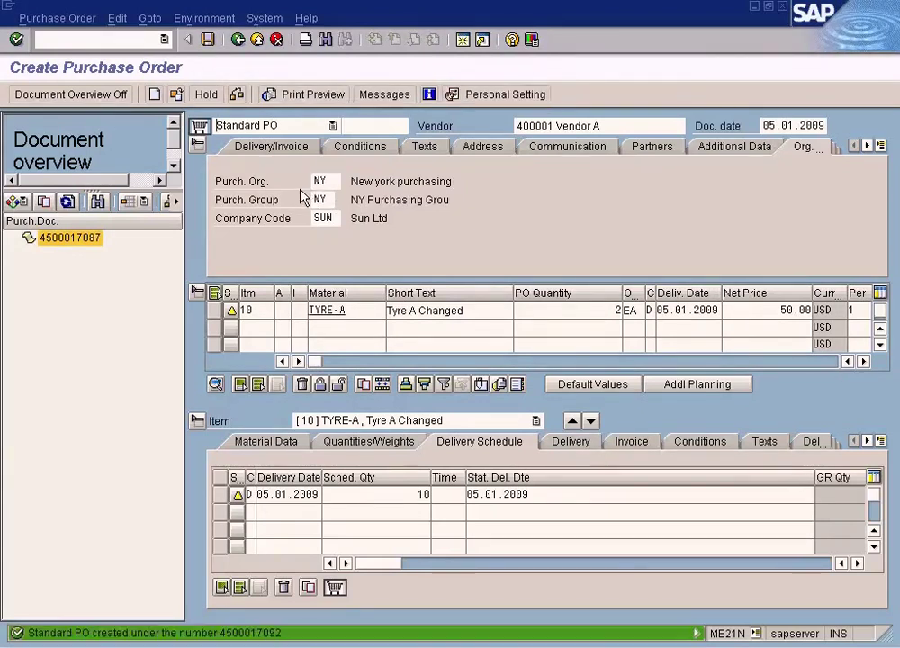
double_click(284, 633)
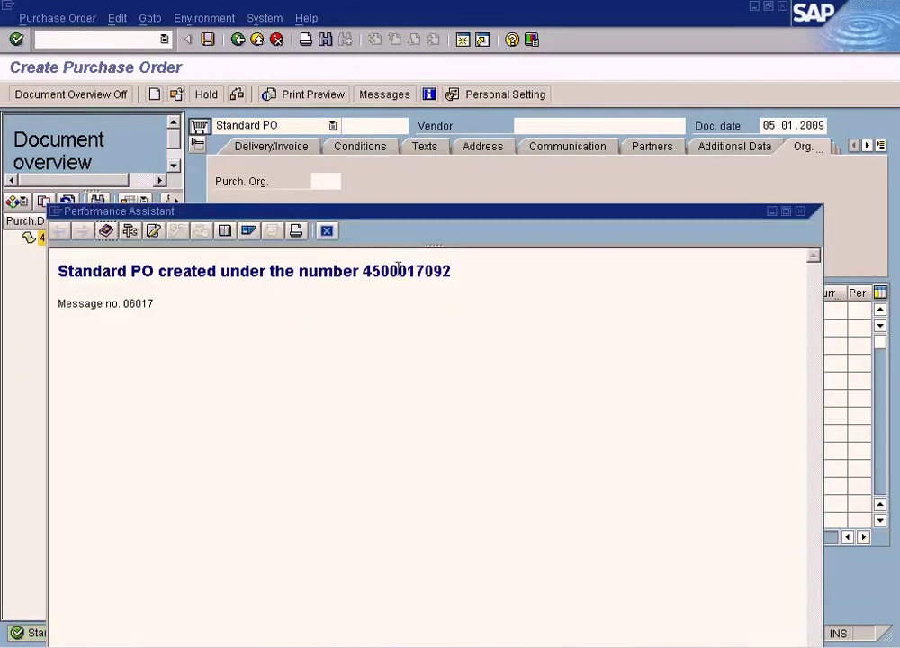
double_click(398, 270)
key("ctrl+c")
left_click(327, 231)
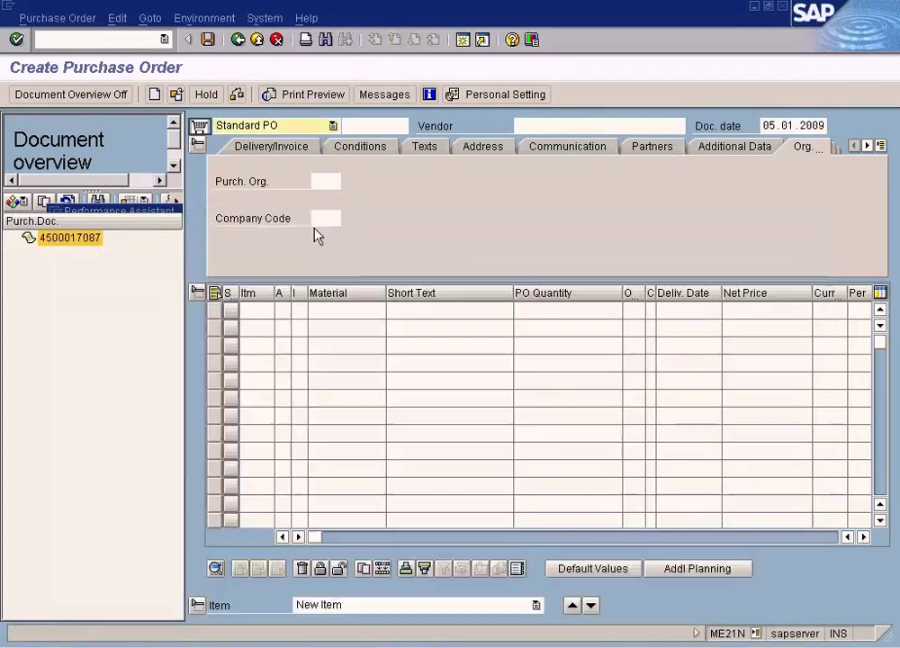
Step: Open the goods receipt transaction MIGO and load the return purchase order using its copied number
left_click(132, 37)
type("/n")
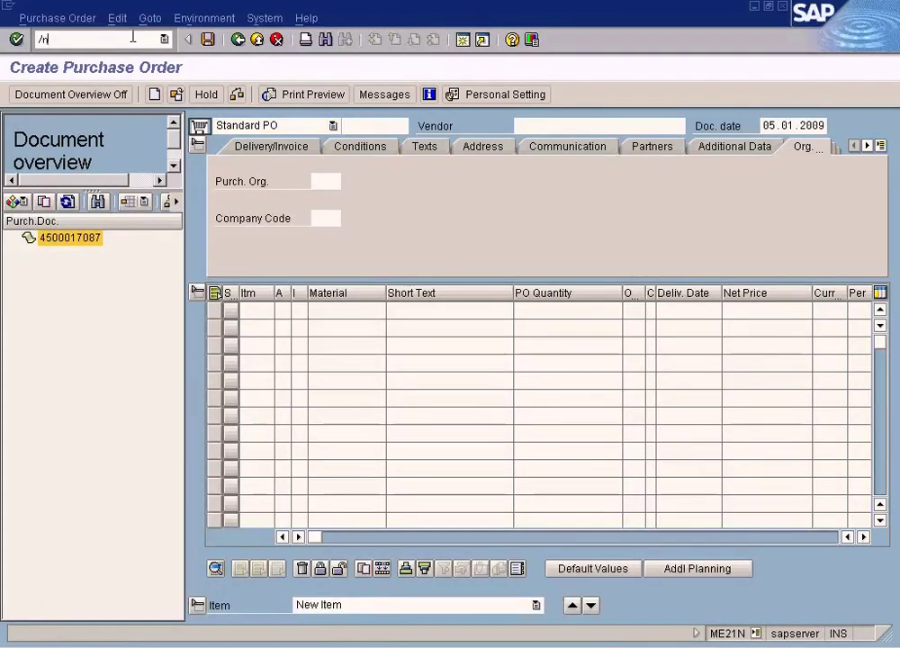
key("Return")
type("migo")
key("Return")
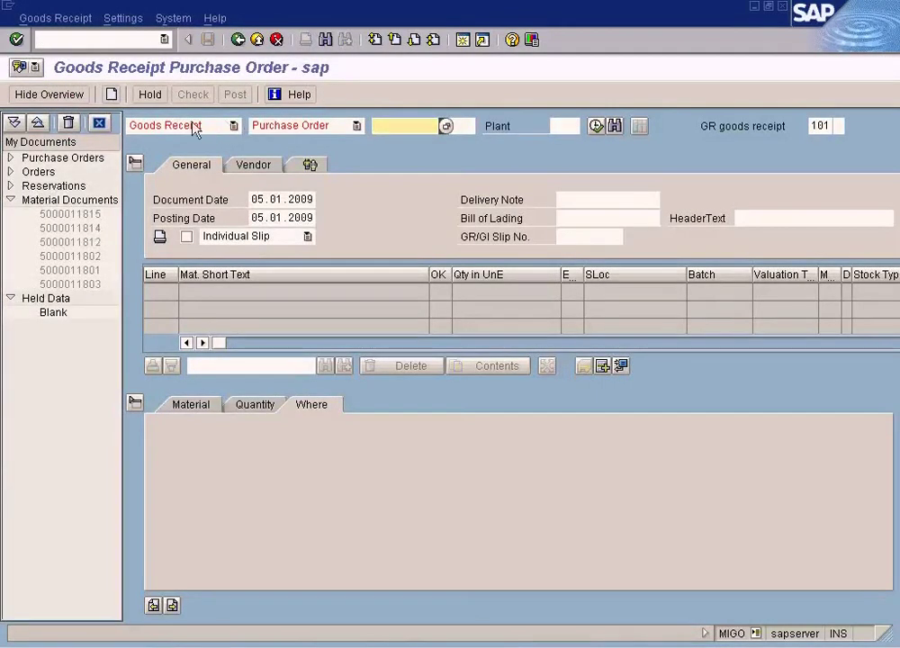
key("ctrl+v")
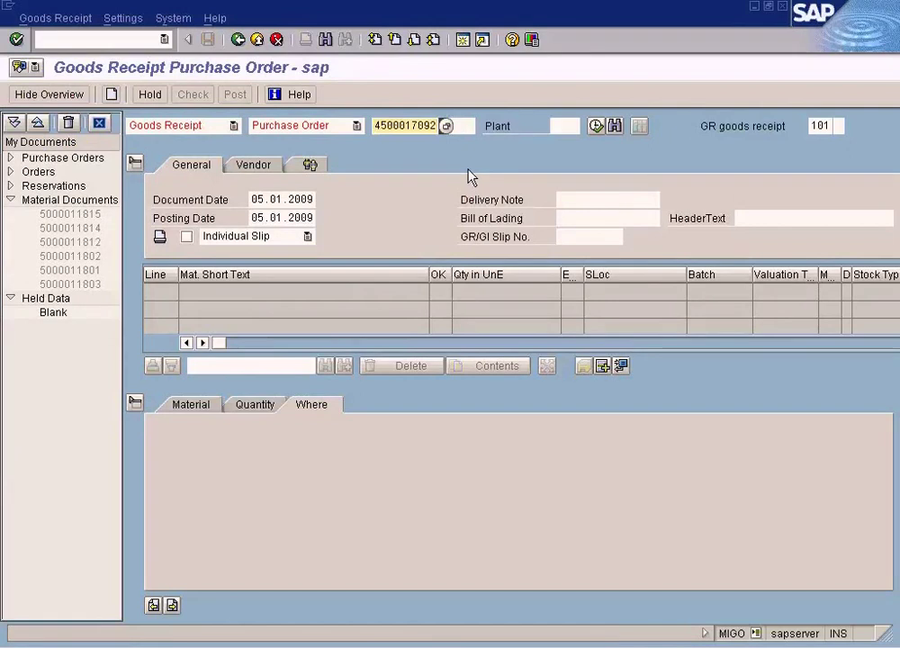
key("Return")
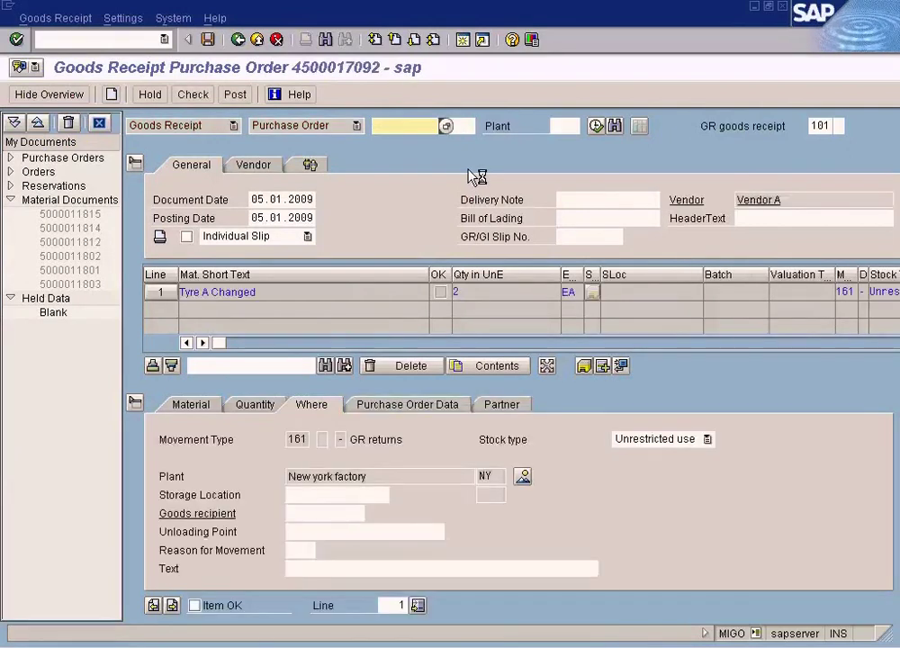
Step: Check the movement type and the entry quantity of the Tyre A return line
left_click(342, 439)
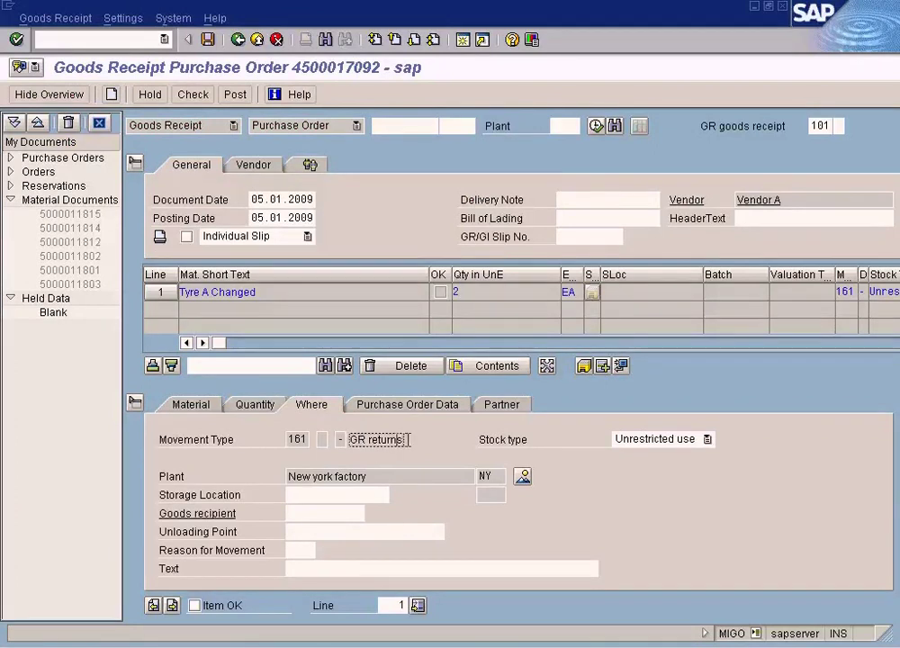
left_click_drag(288, 439, 326, 439)
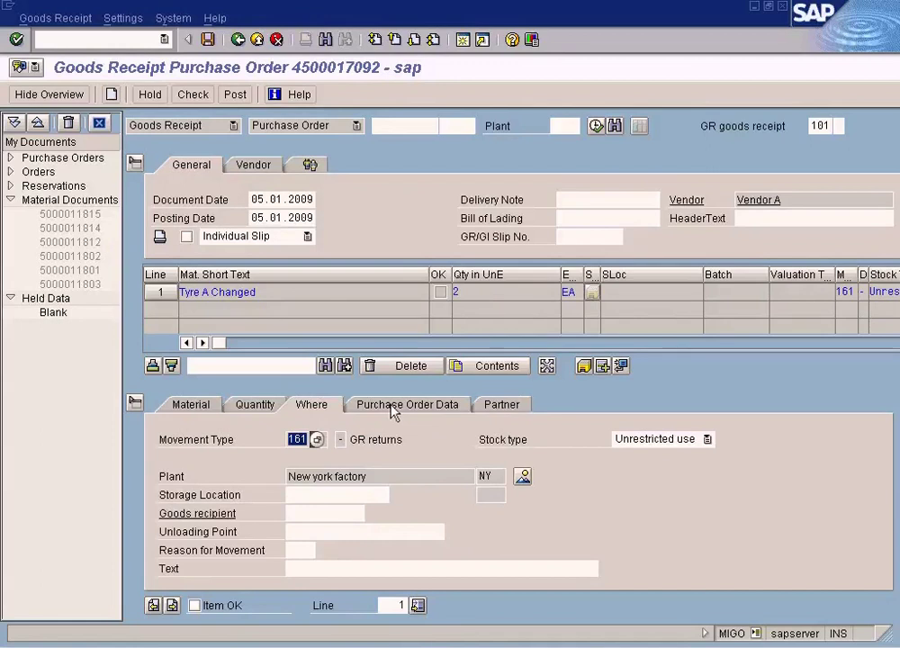
left_click(419, 433)
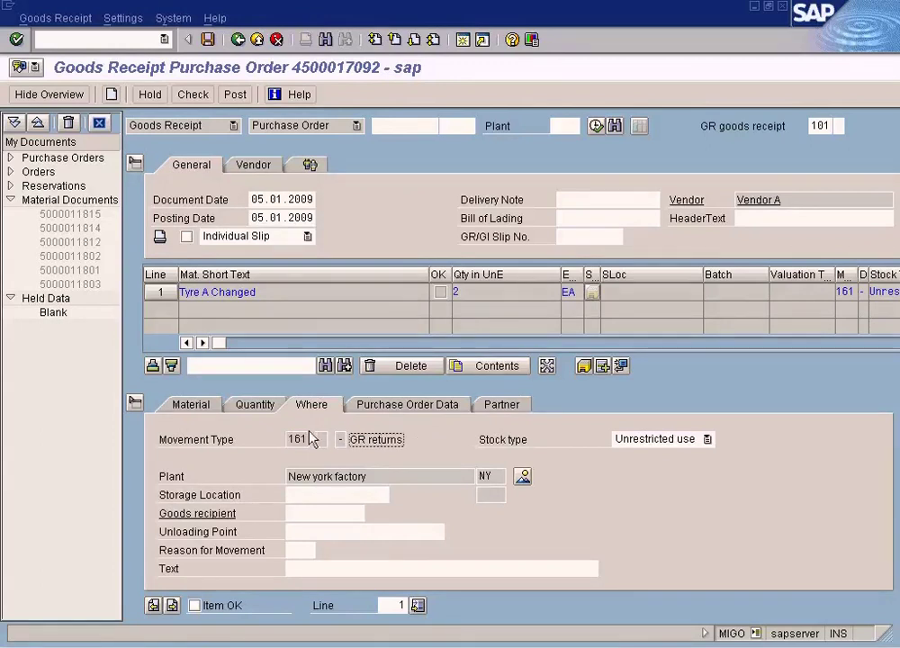
left_click(528, 292)
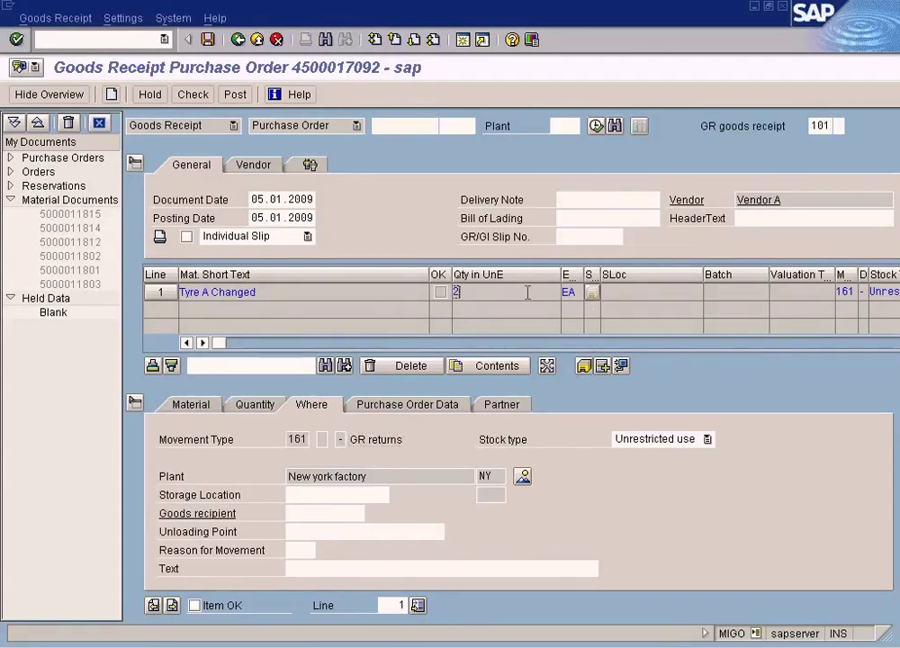
key("Tab")
key("Tab")
key("Tab")
key("Tab")
key("Tab")
key("Tab")
Step: Review the line's quantity, material, purchase order data with its Returns Item indicator, and movement details
left_click(259, 405)
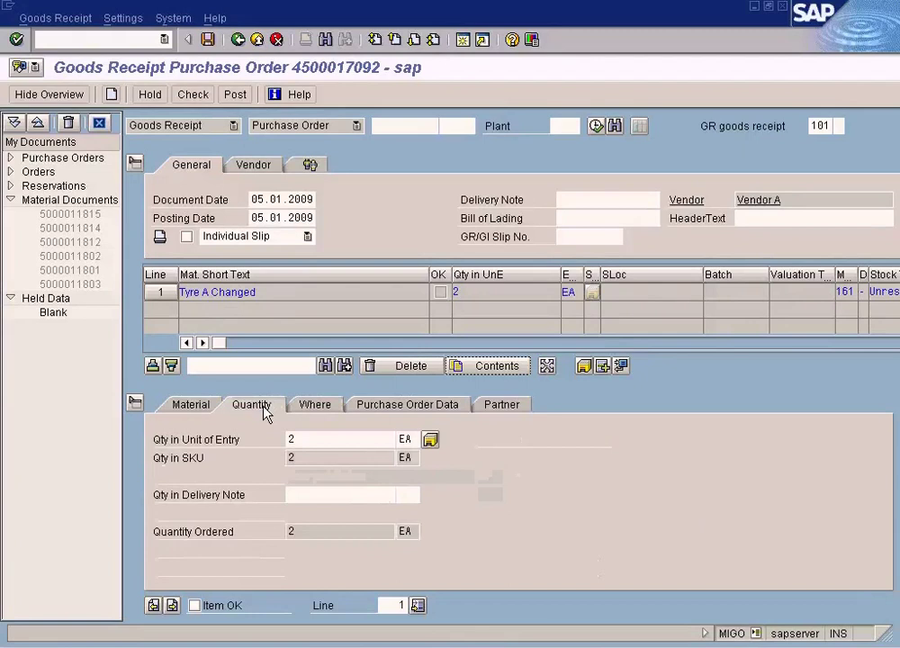
left_click(194, 410)
left_click(407, 413)
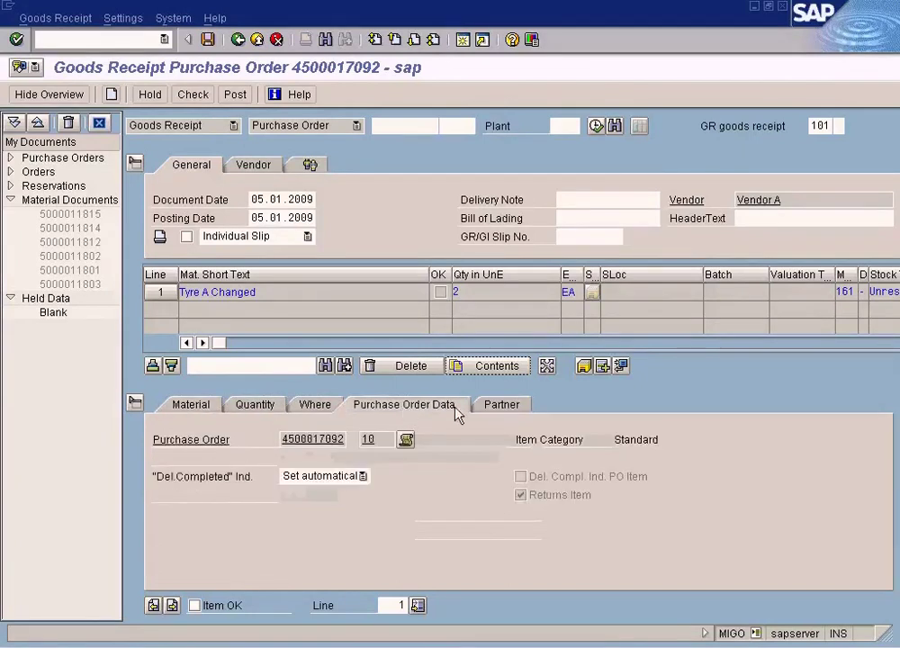
left_click(565, 497)
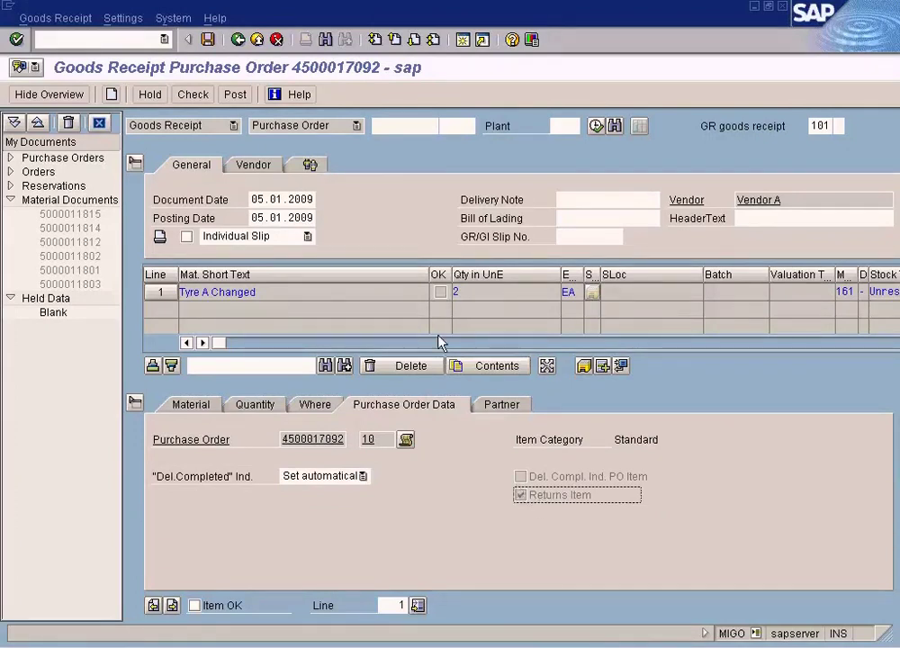
left_click(311, 407)
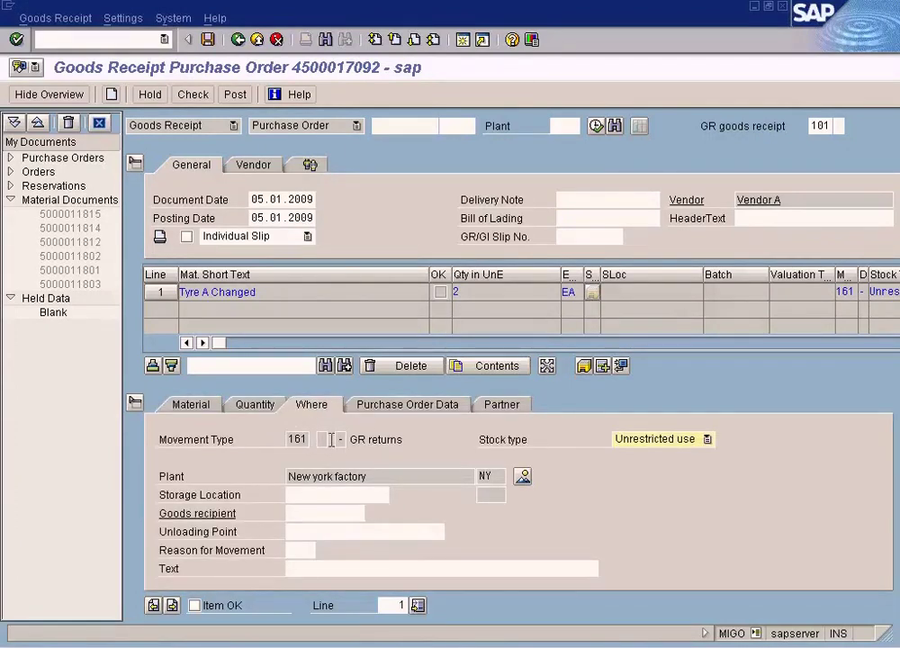
left_click(238, 408)
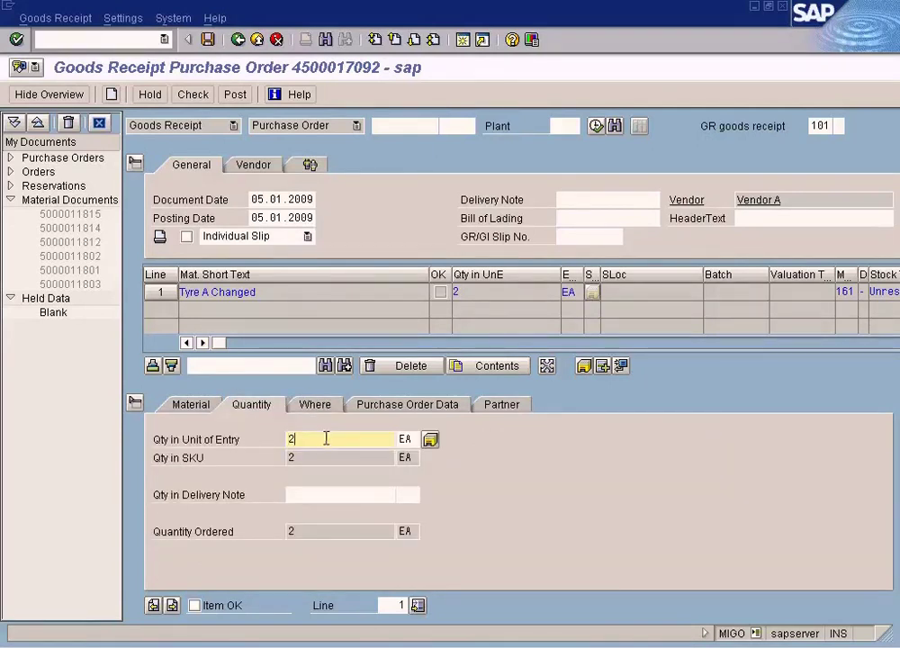
Step: Mark the return line as Item OK, set its storage location to WH1 and post the goods movement
left_click(195, 604)
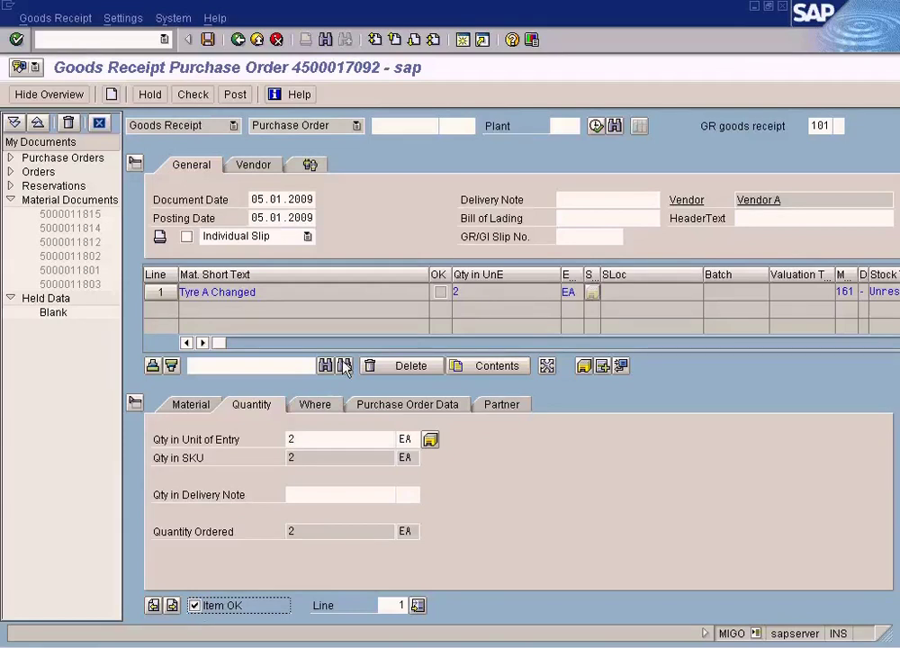
key("ctrl+s")
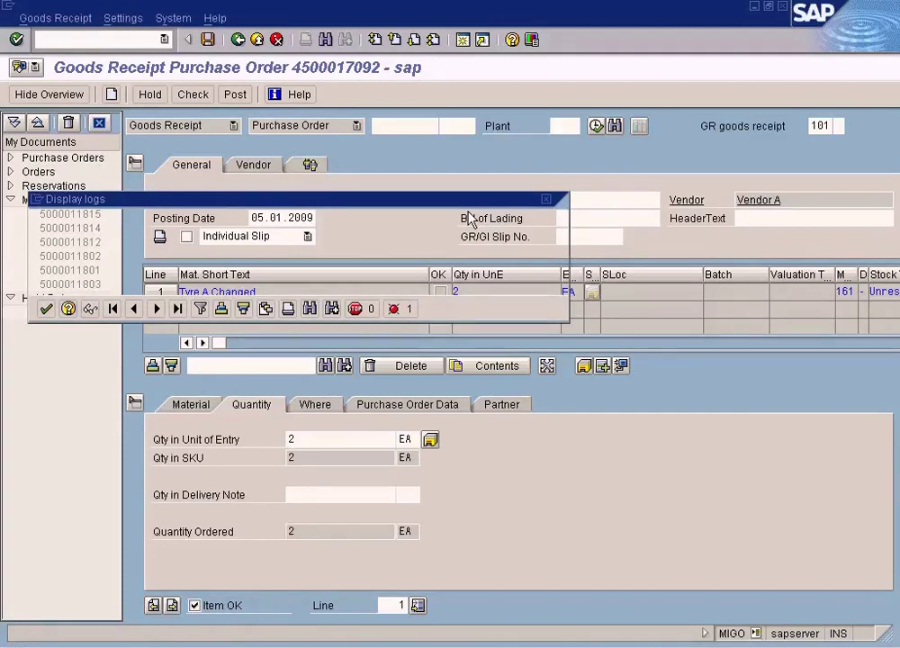
key("Return")
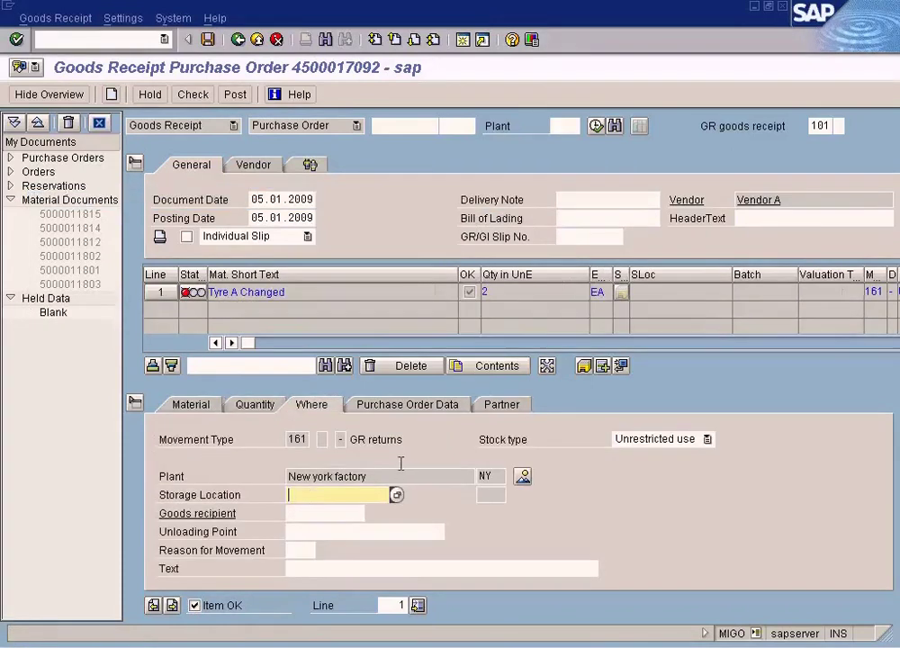
type("WH1")
left_click(207, 39)
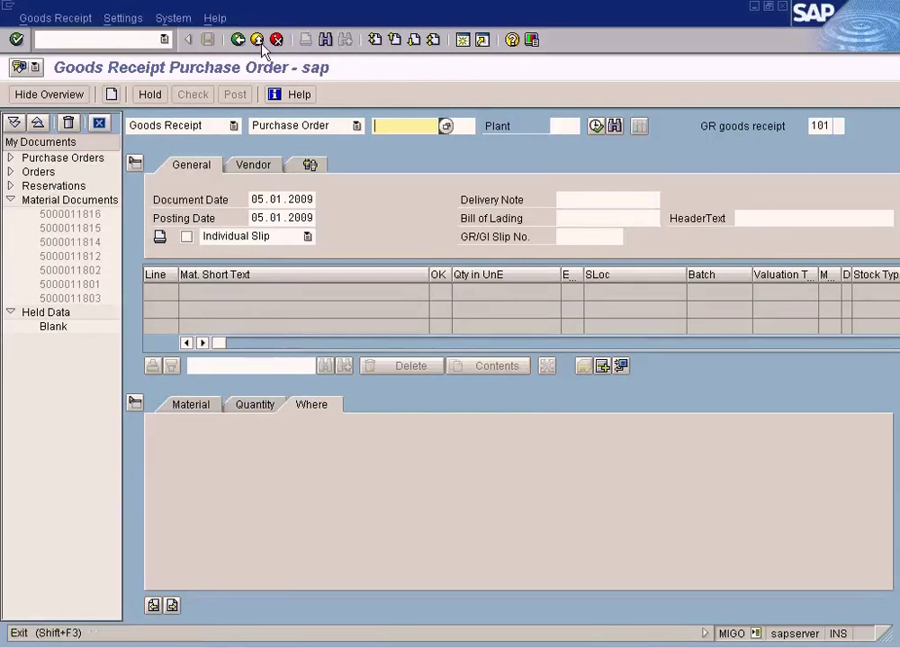
Step: Leave the goods receipt and display TYRE-A in MM03 to check its unrestricted plant stock for plant NY
key("shift+F3")
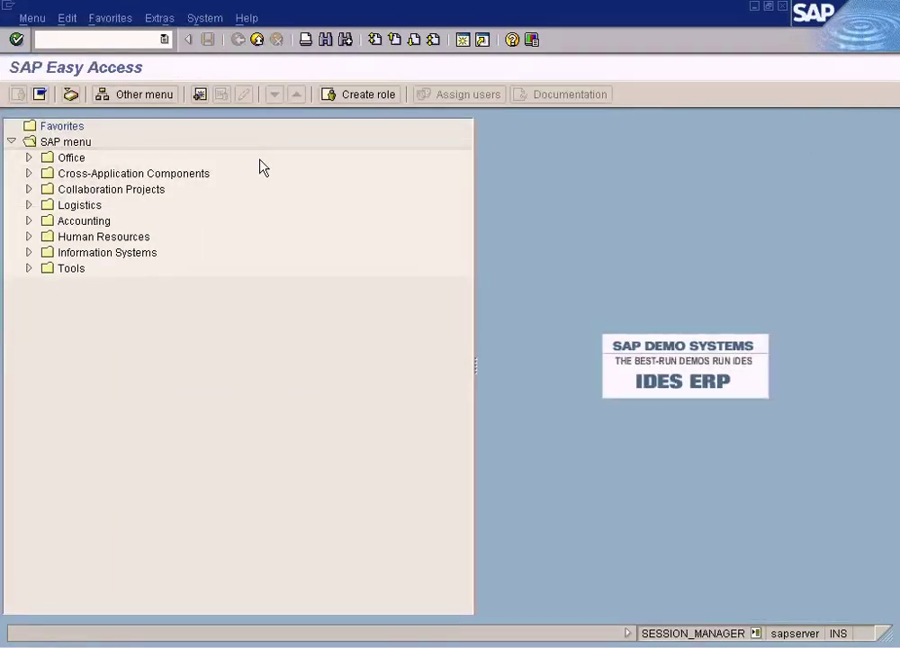
type("mm03")
key("Return")
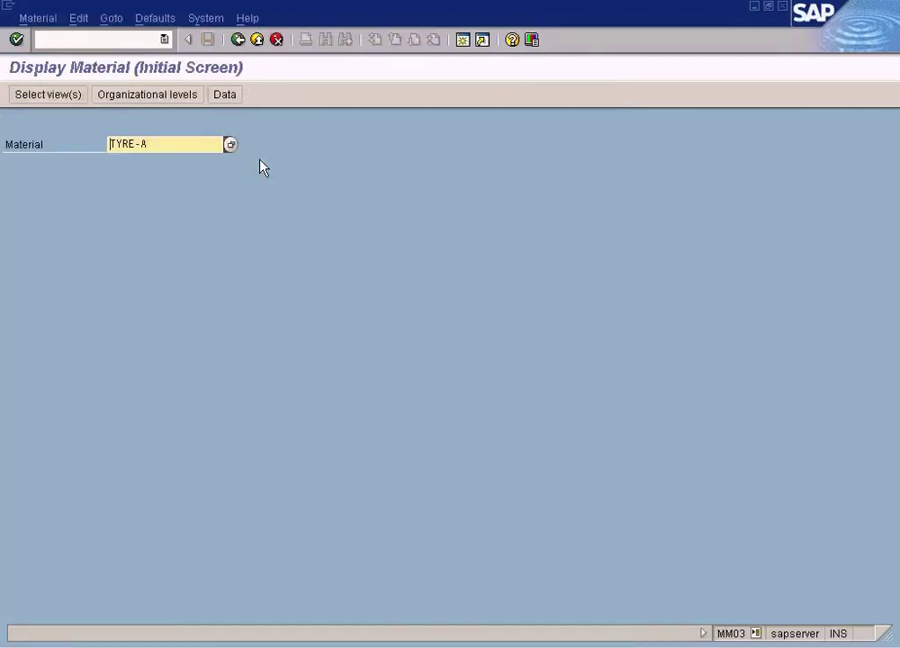
key("Return")
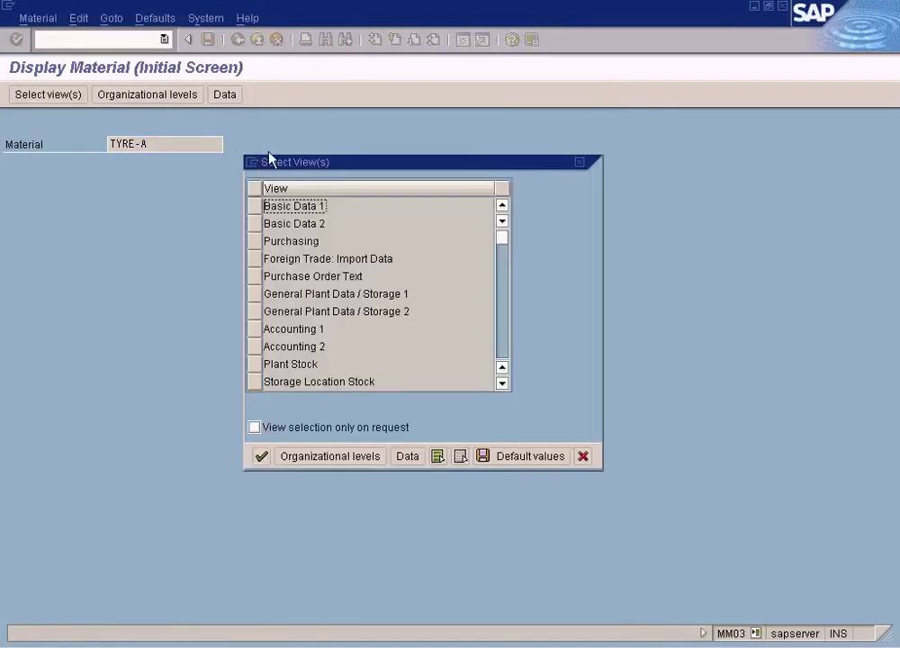
left_click(254, 364)
left_click(261, 458)
type("ny")
key("Return")
double_click(245, 346)
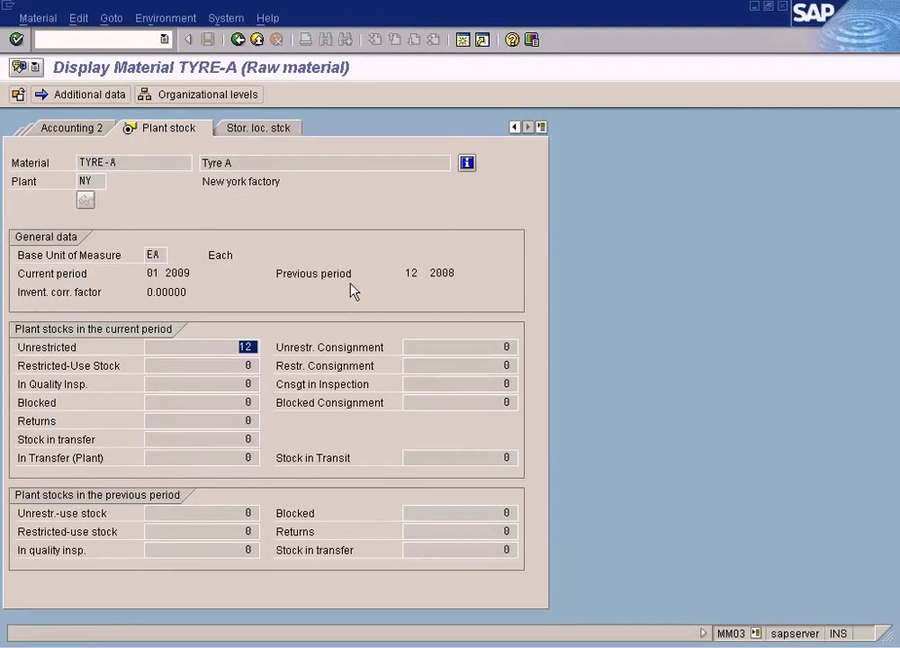
Step: Display the storage location stock of TYRE-A for WH1 and check the unrestricted quantity
left_click(265, 133)
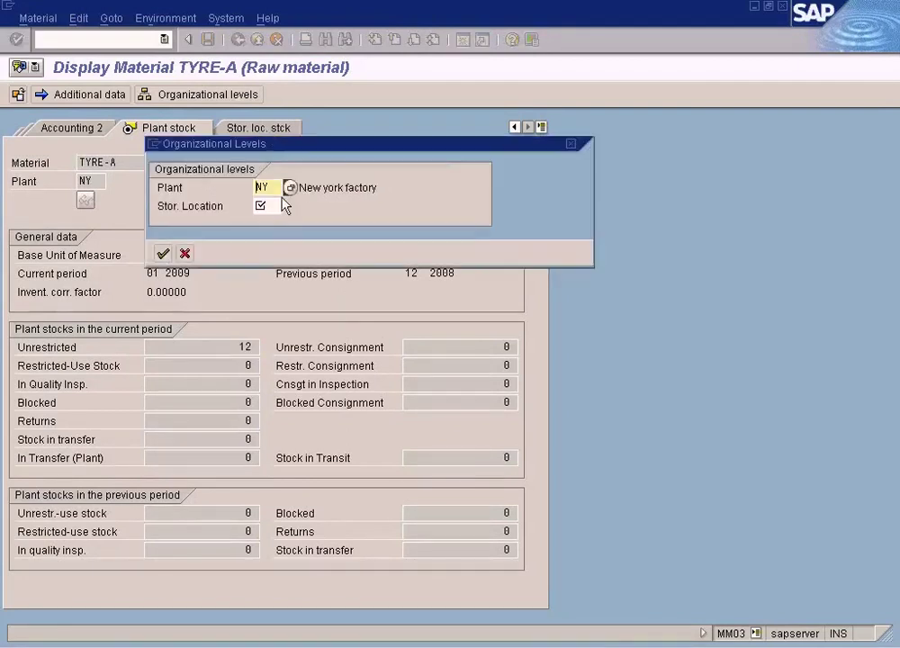
type("WH1")
key("Return")
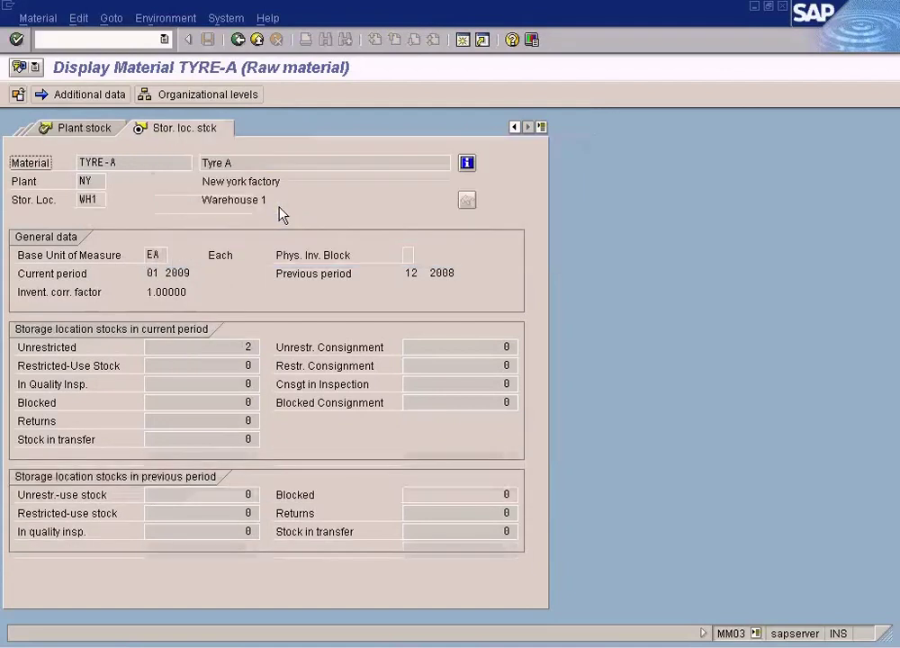
left_click_drag(241, 345, 286, 347)
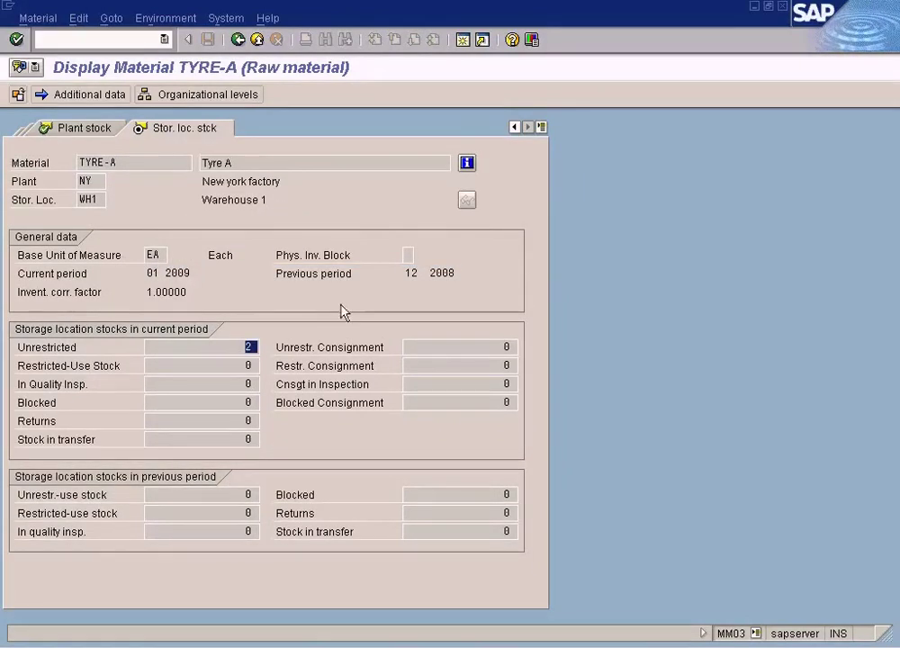
left_click(246, 346)
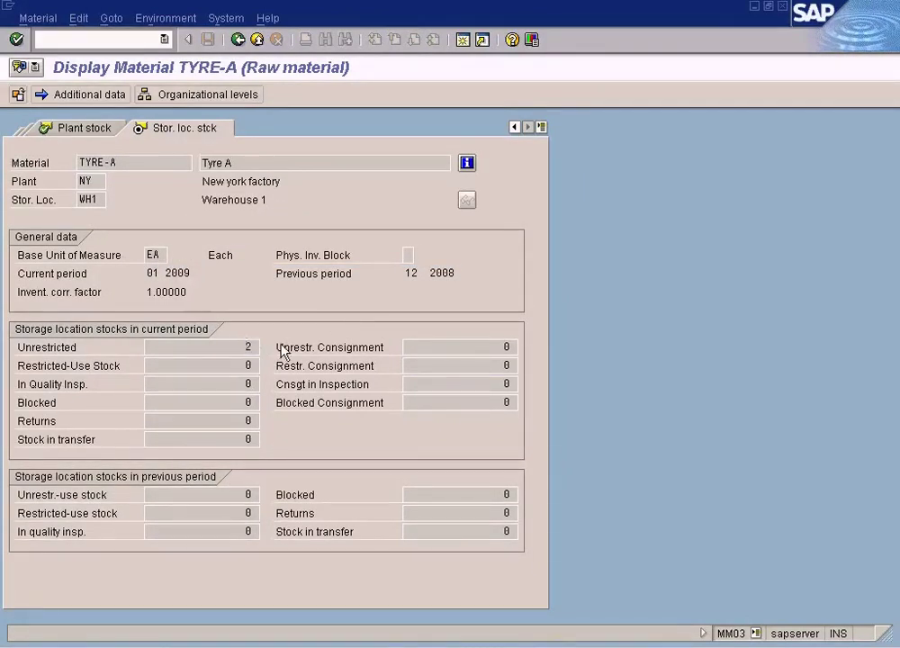
double_click(88, 199)
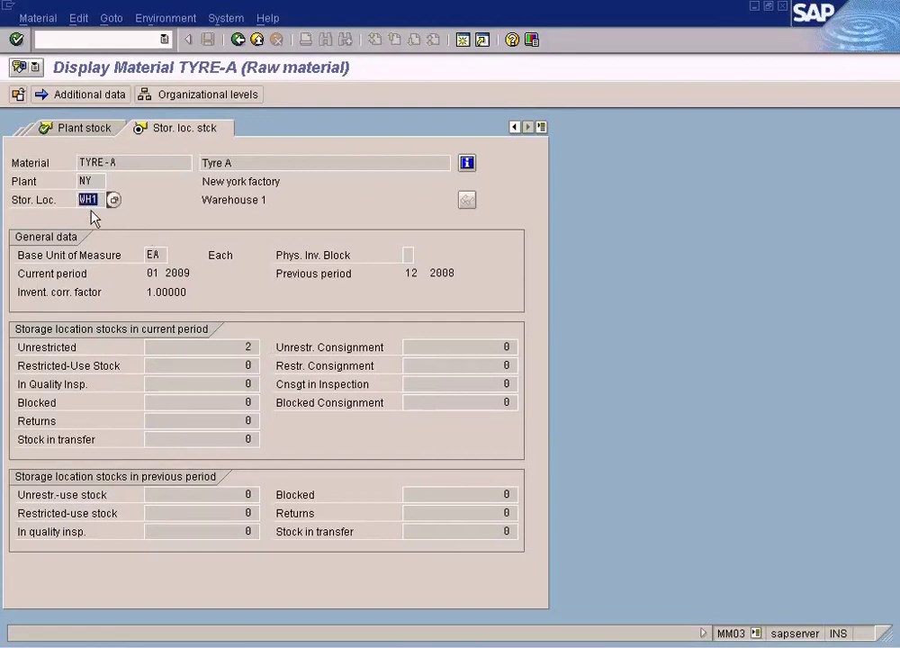
Step: Exit the material display and open the incoming invoice transaction MIRO
left_click(256, 40)
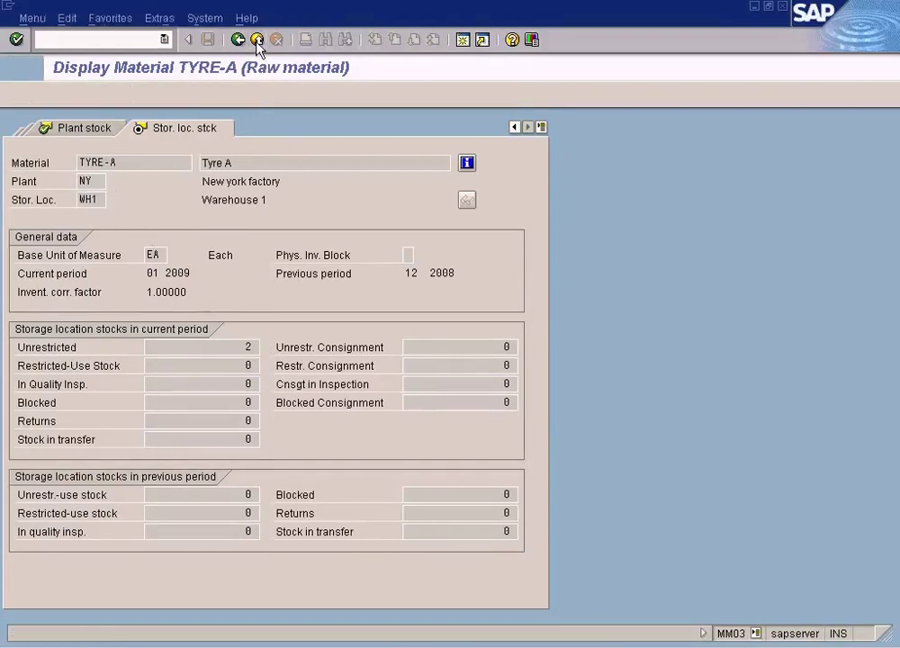
type("/n")
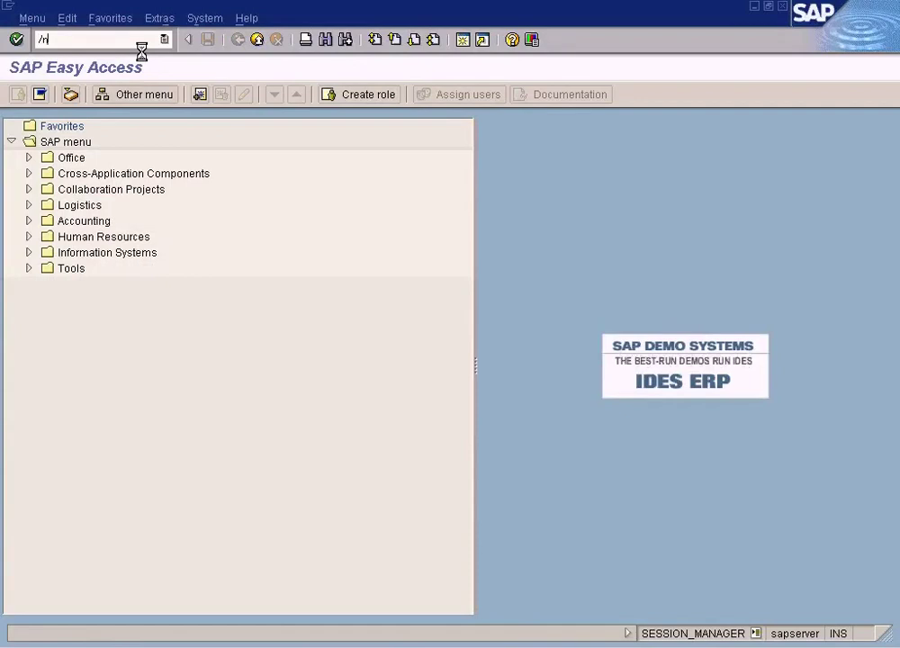
type("miro")
key("Return")
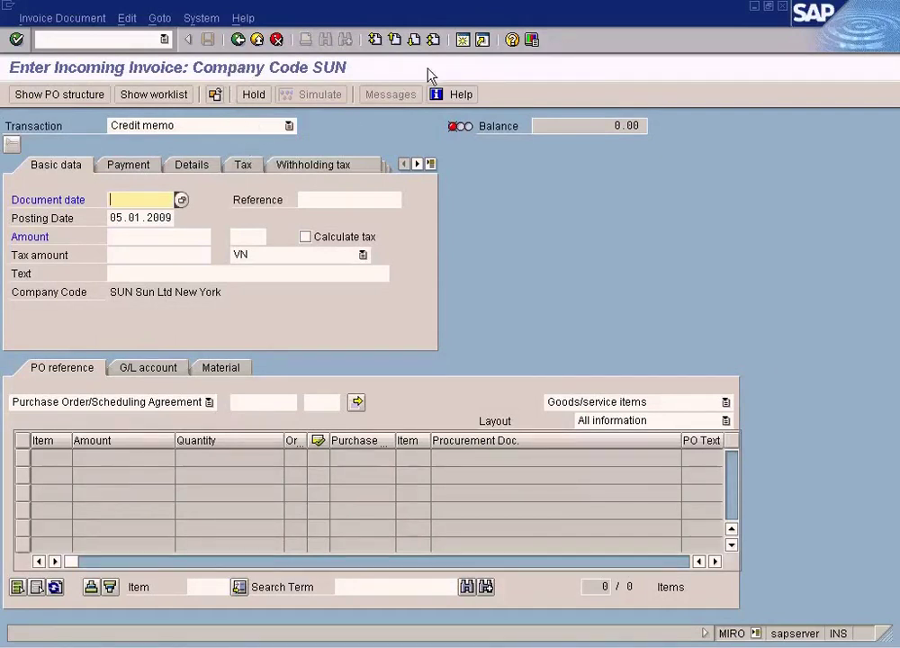
Step: Open a new session and bring up the vendor line item display with transaction FBL1N
left_click(461, 40)
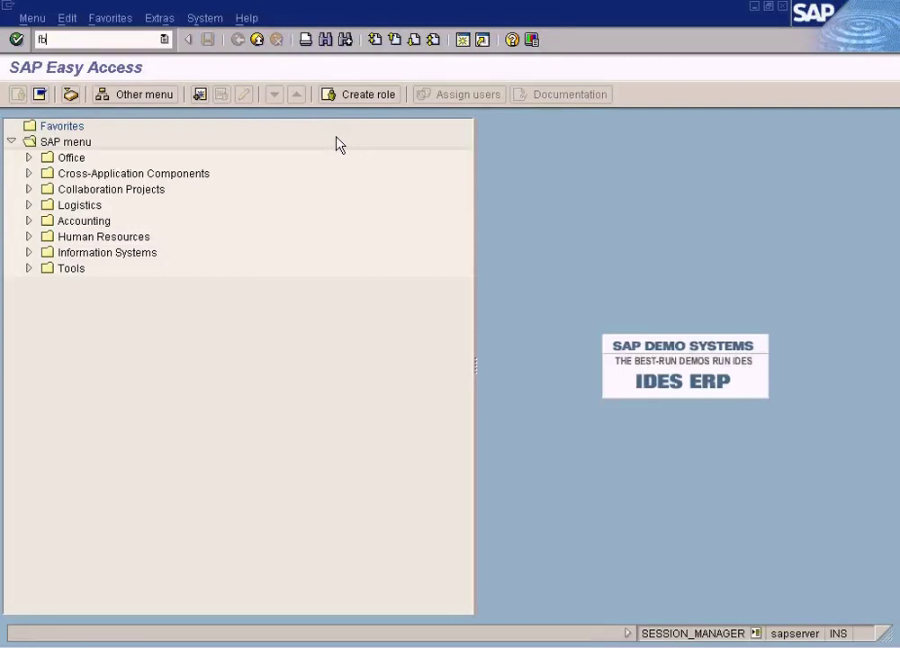
key("Return")
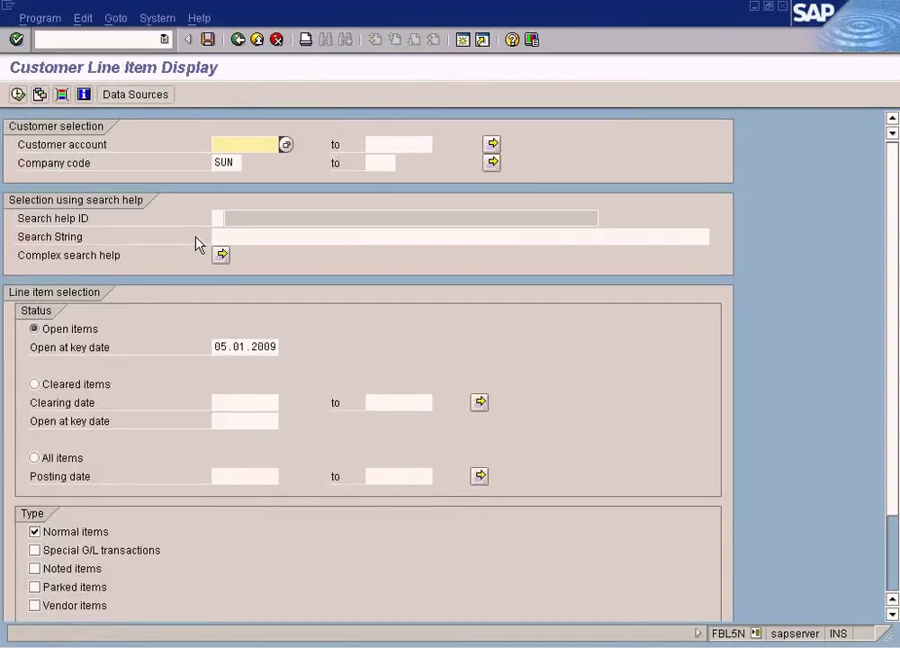
type("4")
left_click(132, 37)
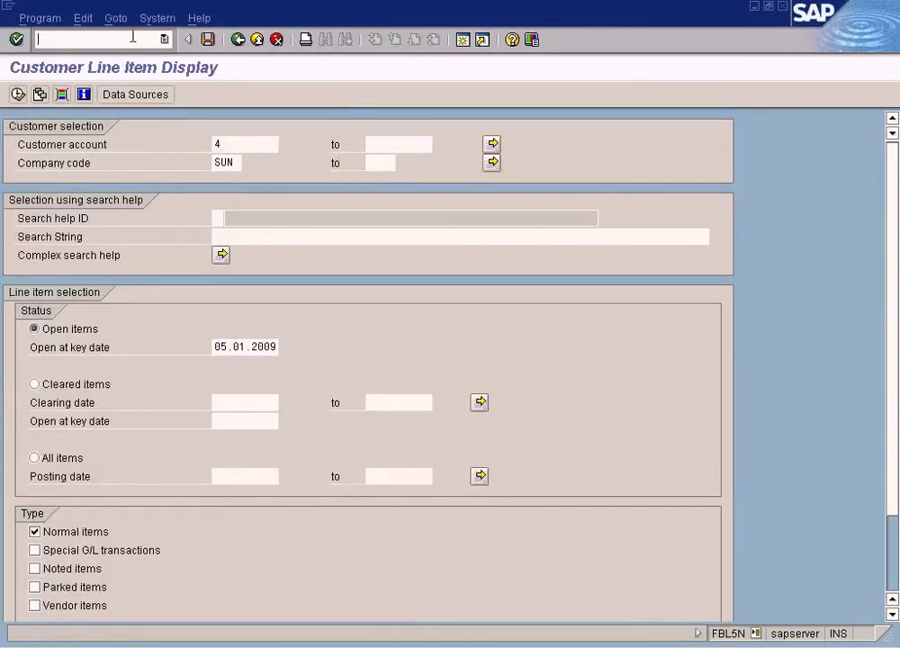
type("/nfbl1n")
key("Return")
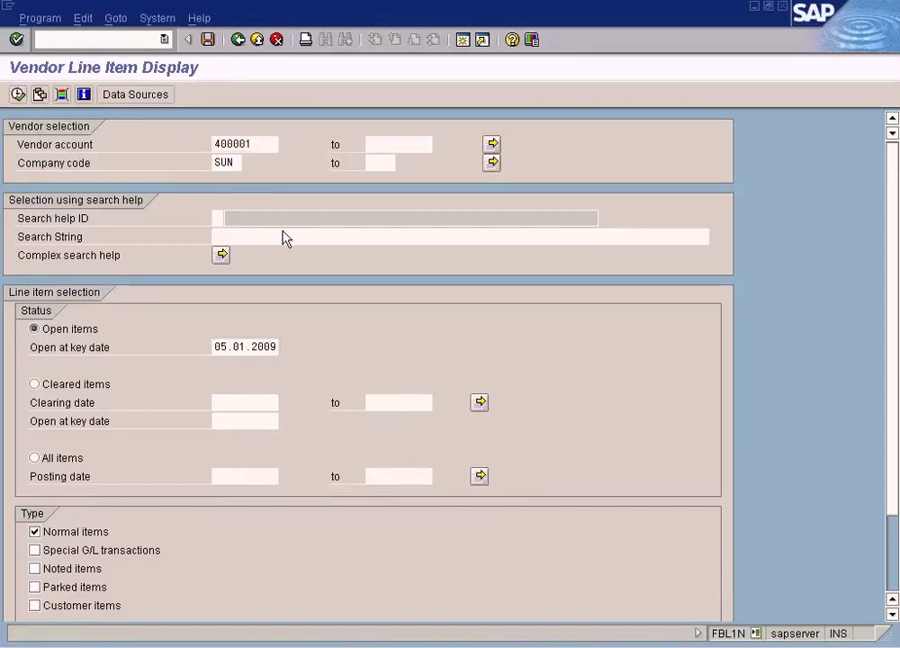
Step: List the open items of Vendor A in company code SUN and examine the latest invoice amount and the subtotal
key("F8")
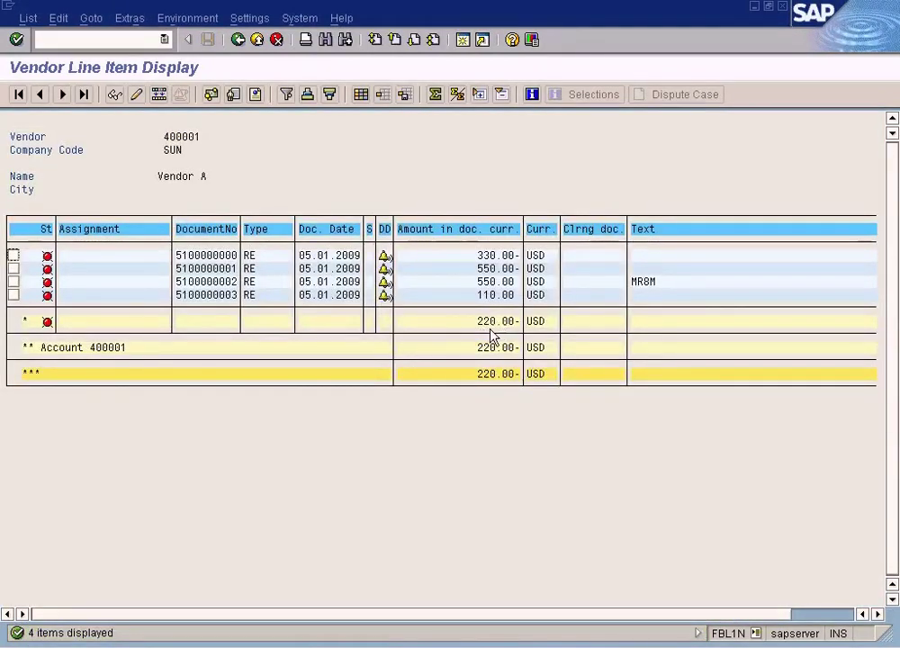
left_click(492, 295)
left_click(493, 322)
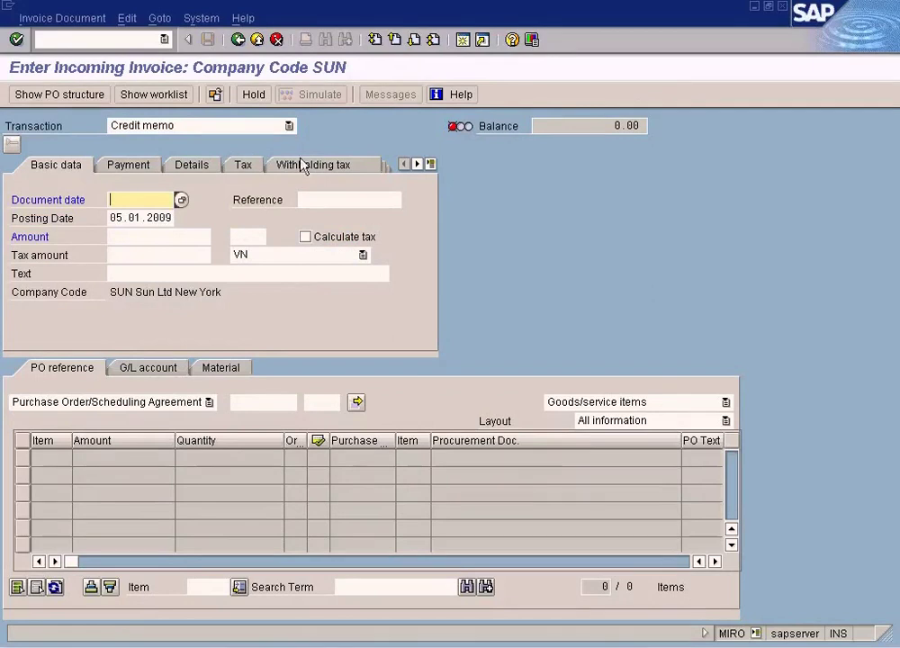
left_click(289, 126)
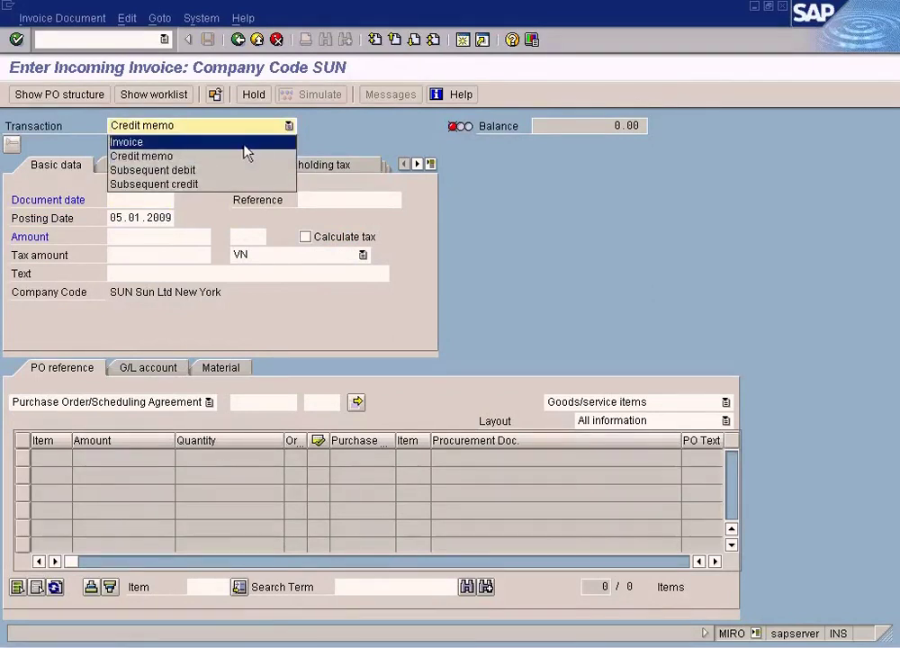
left_click(184, 142)
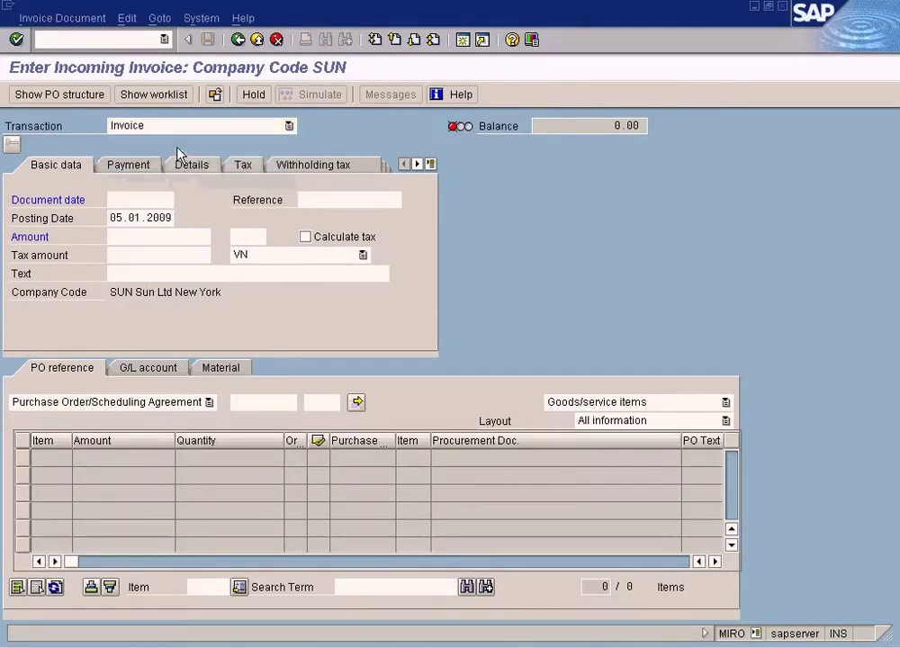
left_click(189, 127)
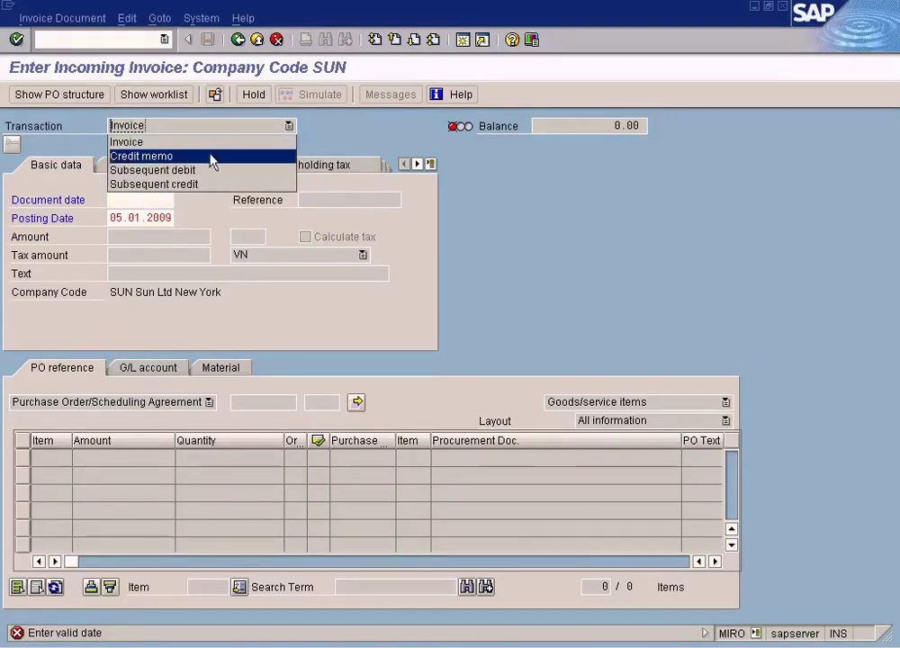
key("Escape")
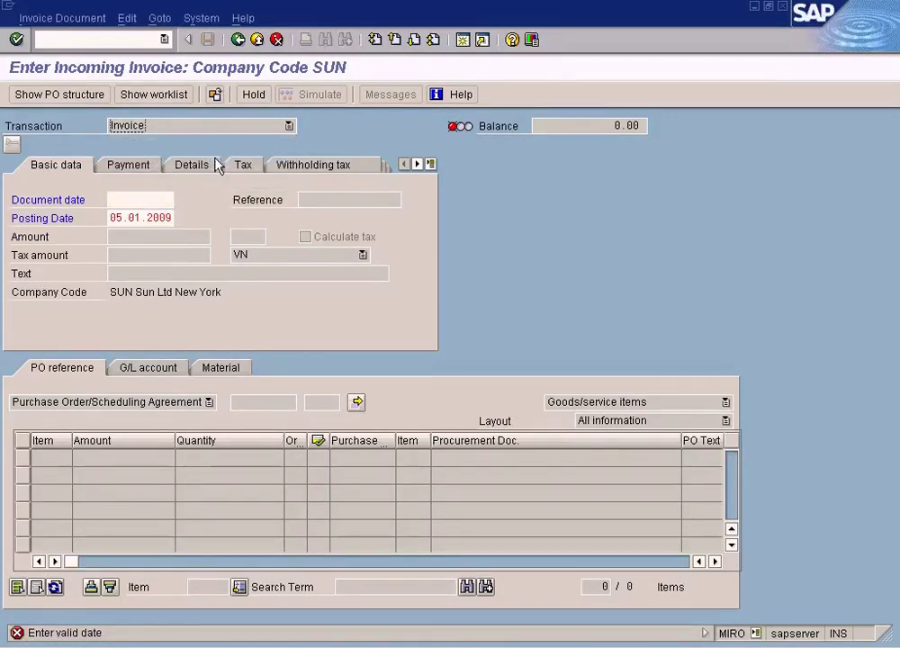
Step: Exit the invoice entry, restart transaction MIRO and select Credit memo as the transaction type
left_click(257, 41)
type("miro")
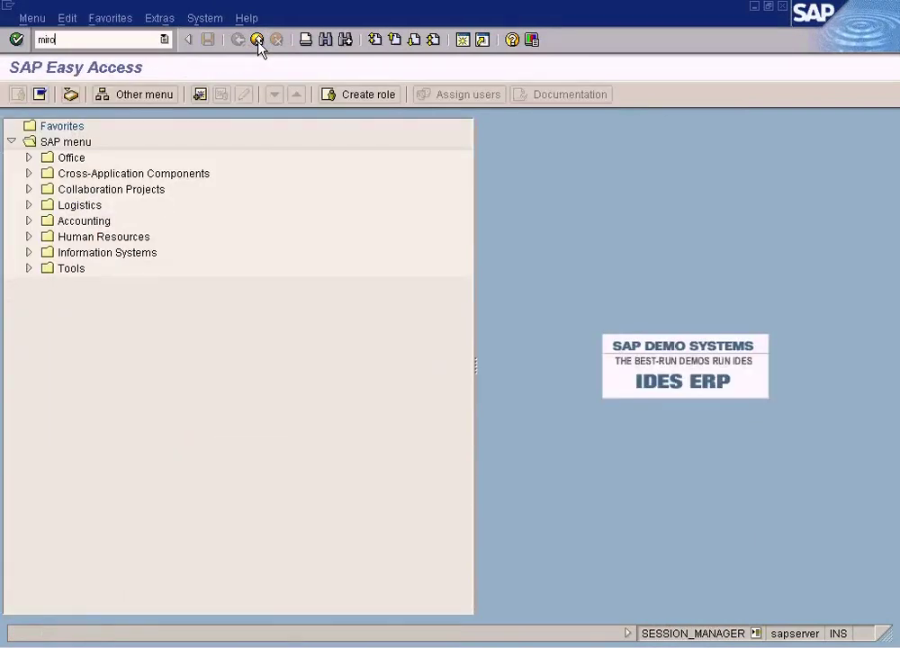
key("Return")
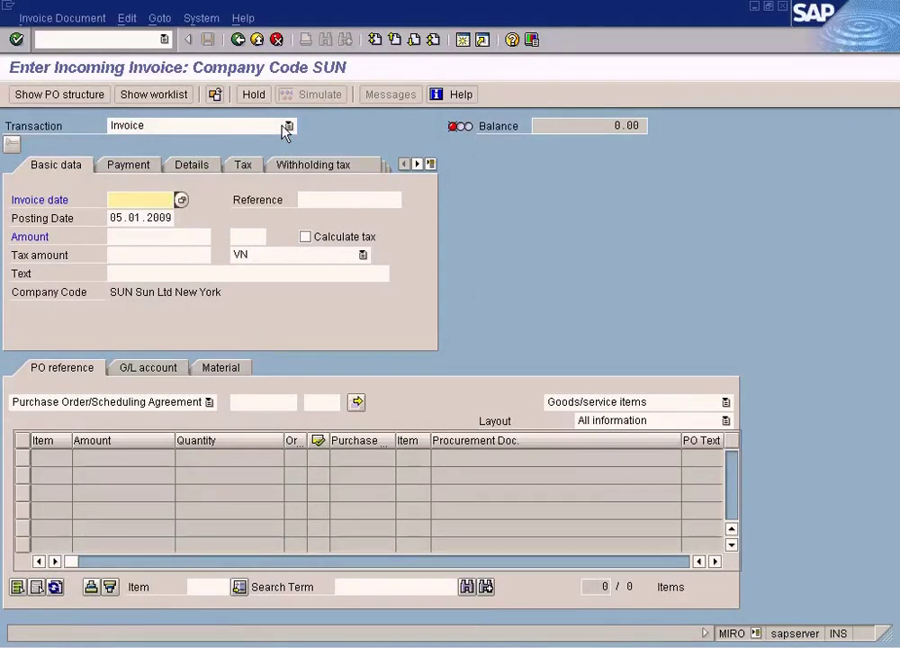
left_click(284, 126)
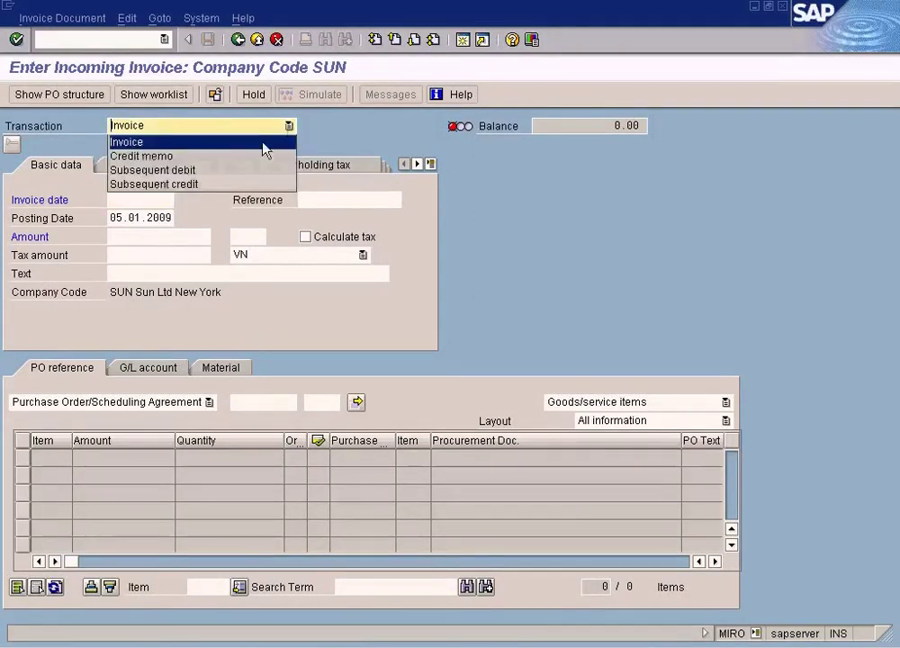
left_click(256, 157)
Step: Review Vendor A's line items in the other session and set the credit memo's document date to 05.01.2009
key("alt+Tab")
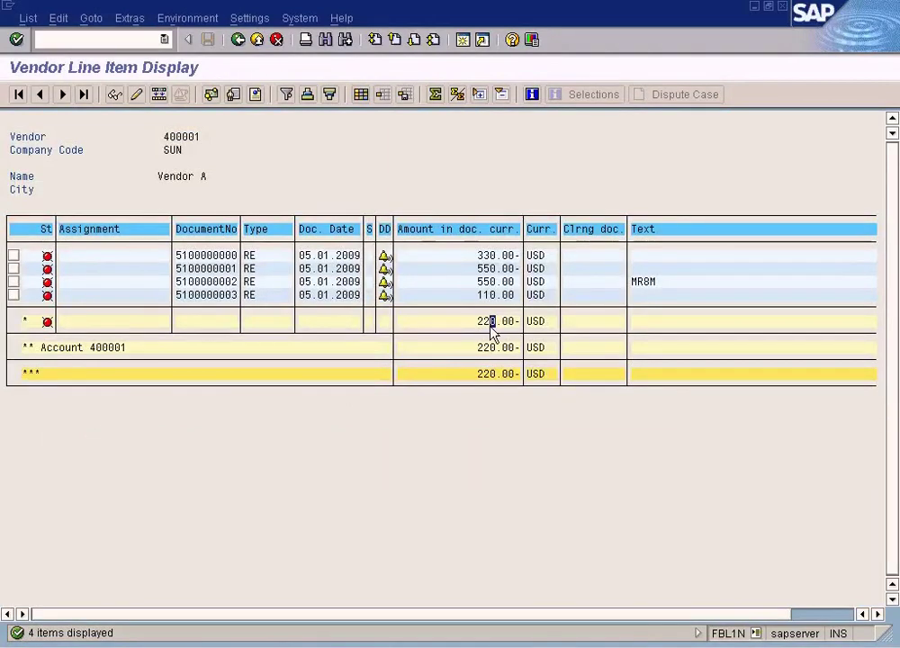
key("alt+Tab")
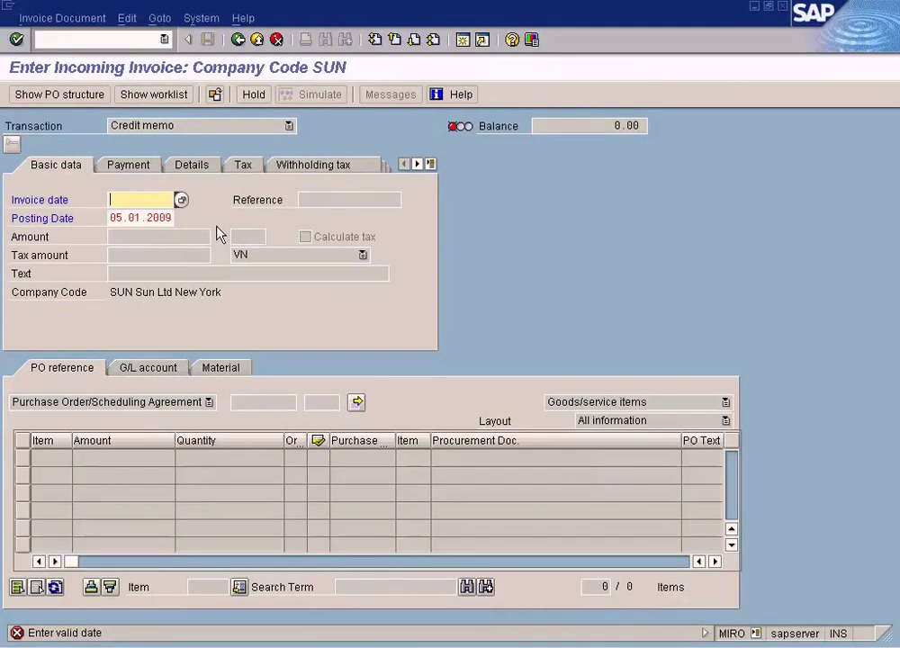
key("F4")
key("Return")
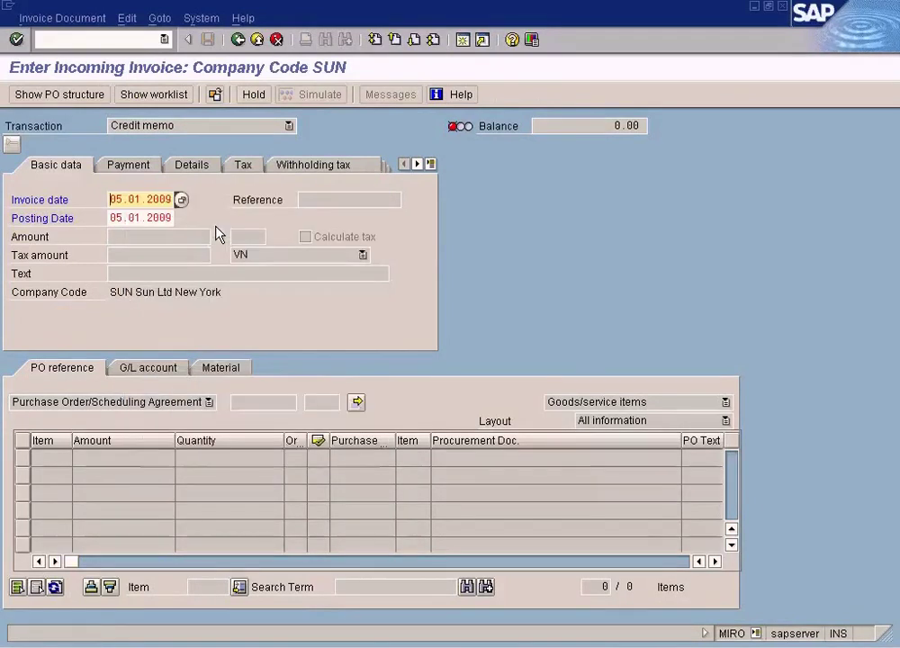
key("alt+Tab")
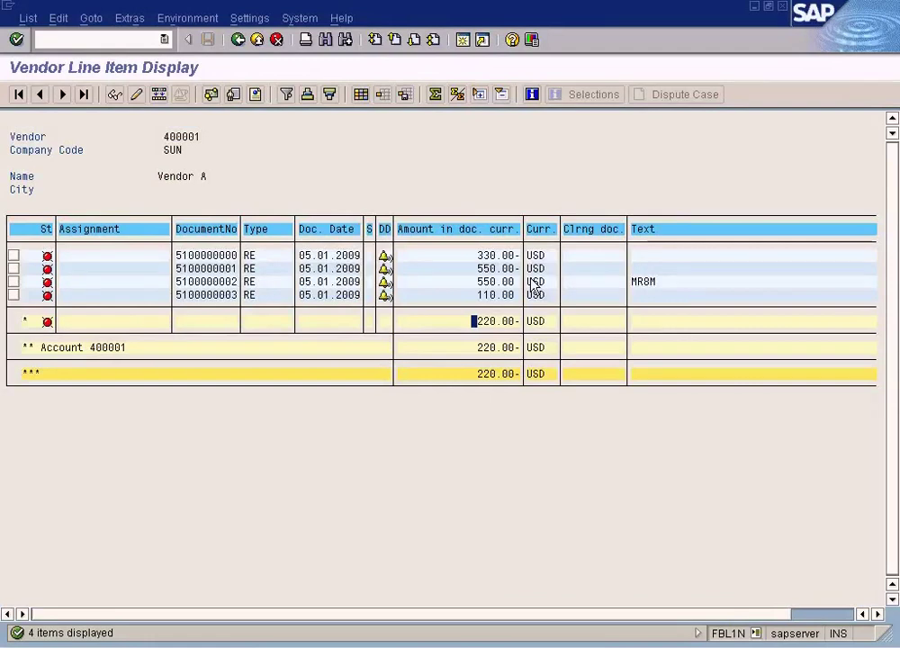
key("alt+Tab")
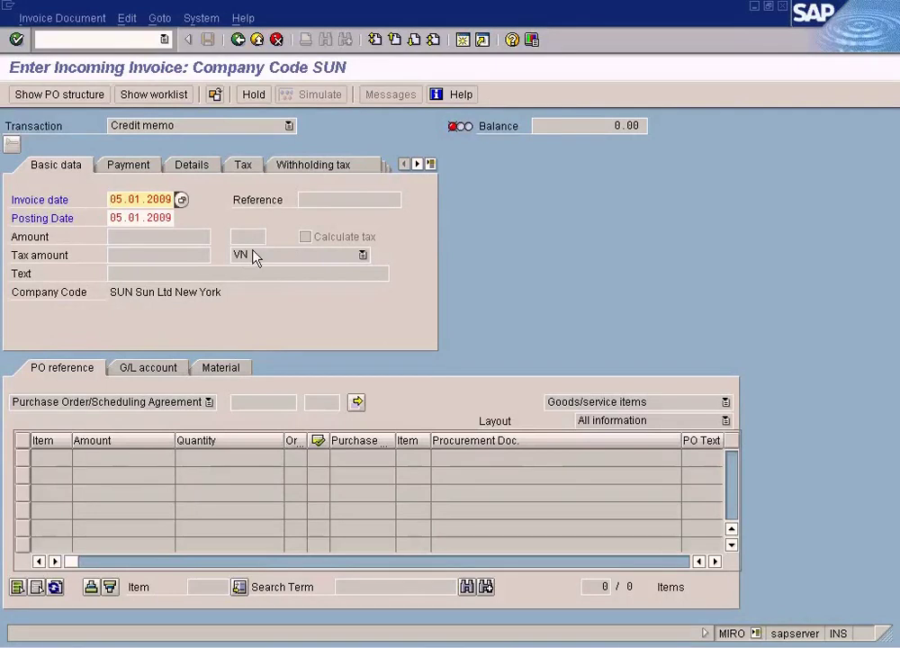
key("Return")
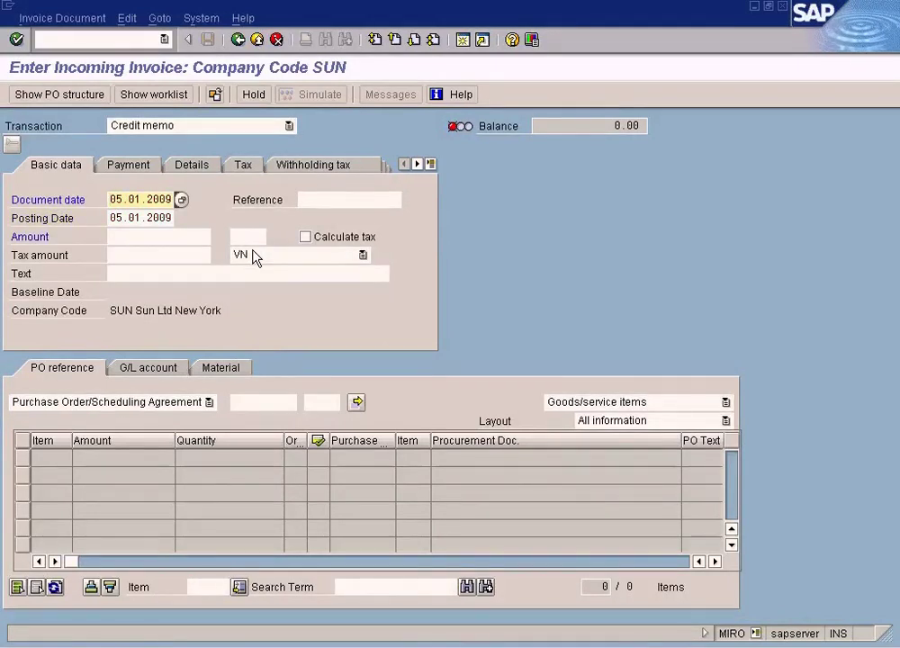
Step: Choose tax code V2 (10% Input Tax) and load the return purchase order's item as the reference
left_click(266, 256)
left_click(218, 369)
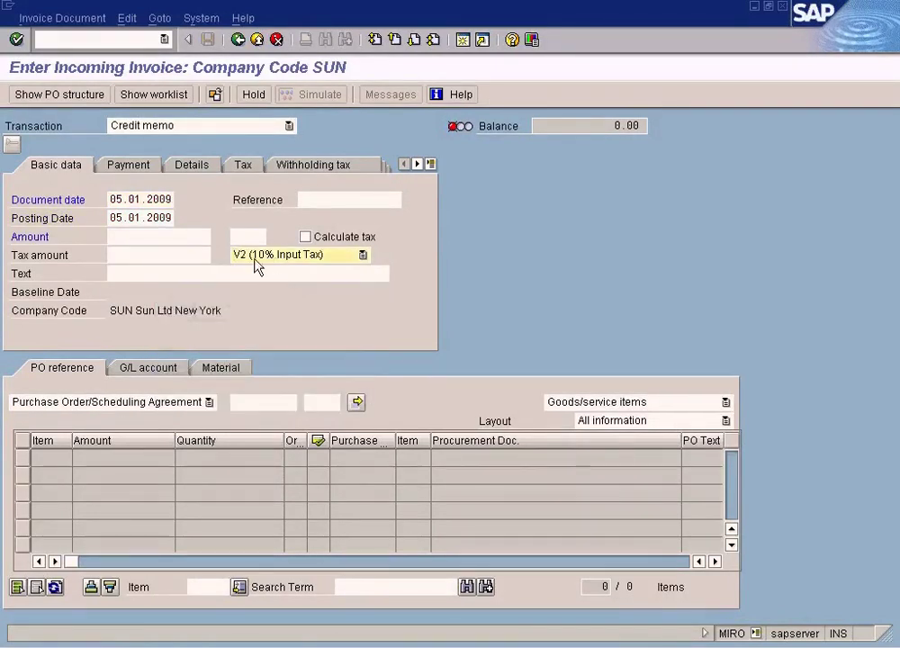
left_click(164, 238)
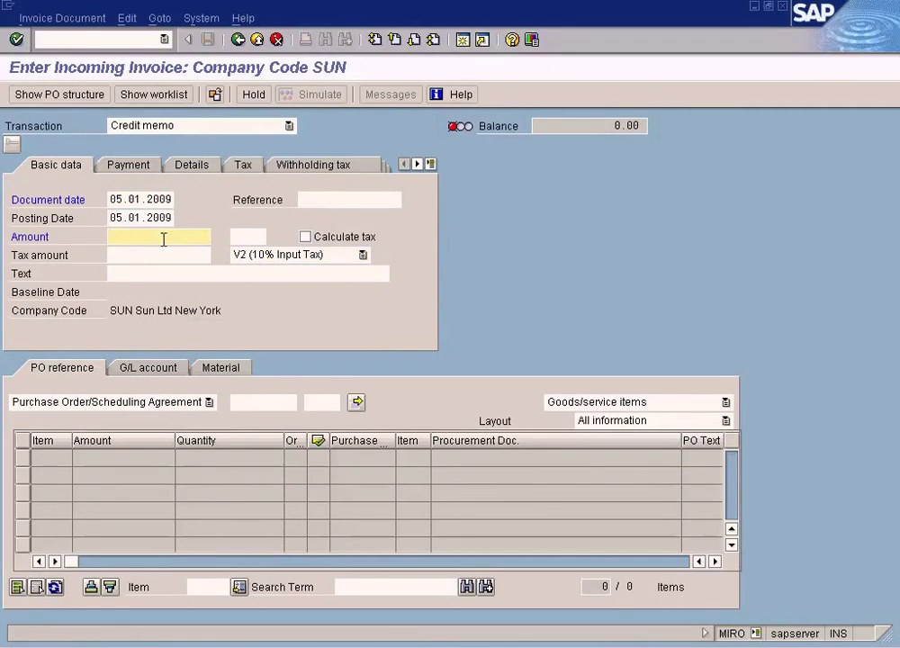
left_click(236, 401)
type("4500017092")
key("Return")
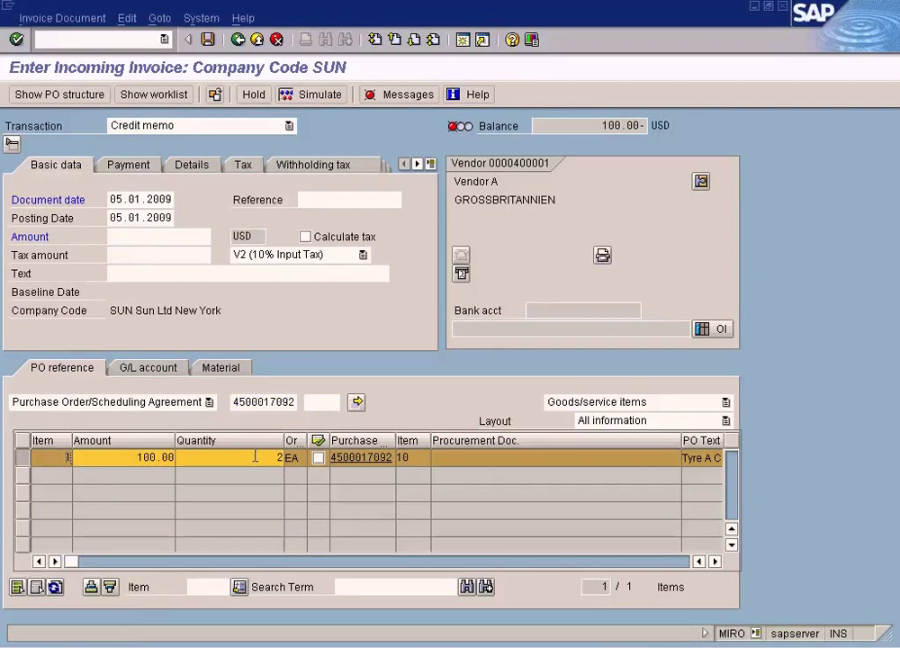
Step: Set the credit memo amount to 110 USD and enable automatic tax calculation
left_click(129, 235)
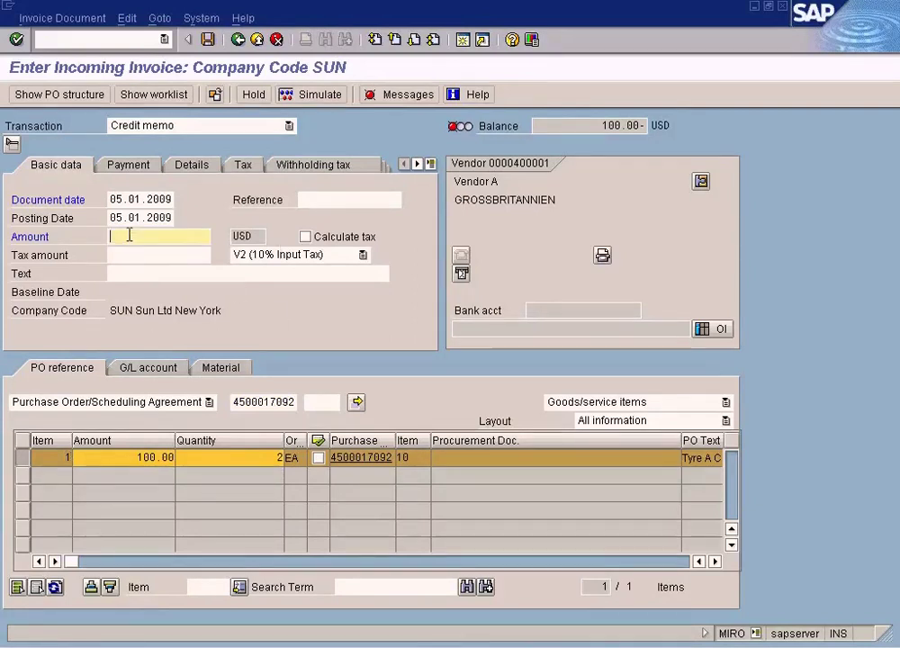
type("110")
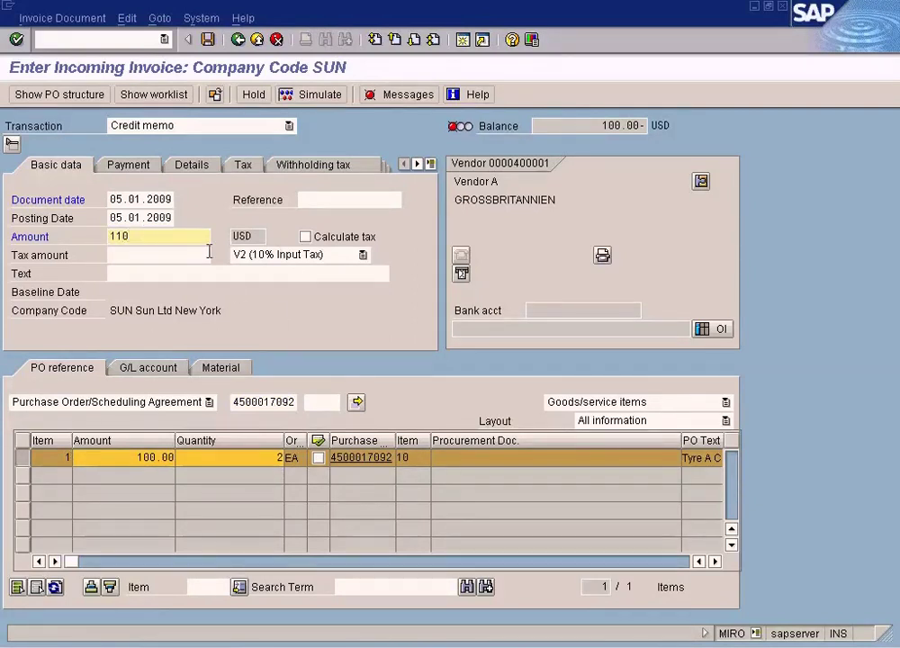
left_click(306, 237)
key("Return")
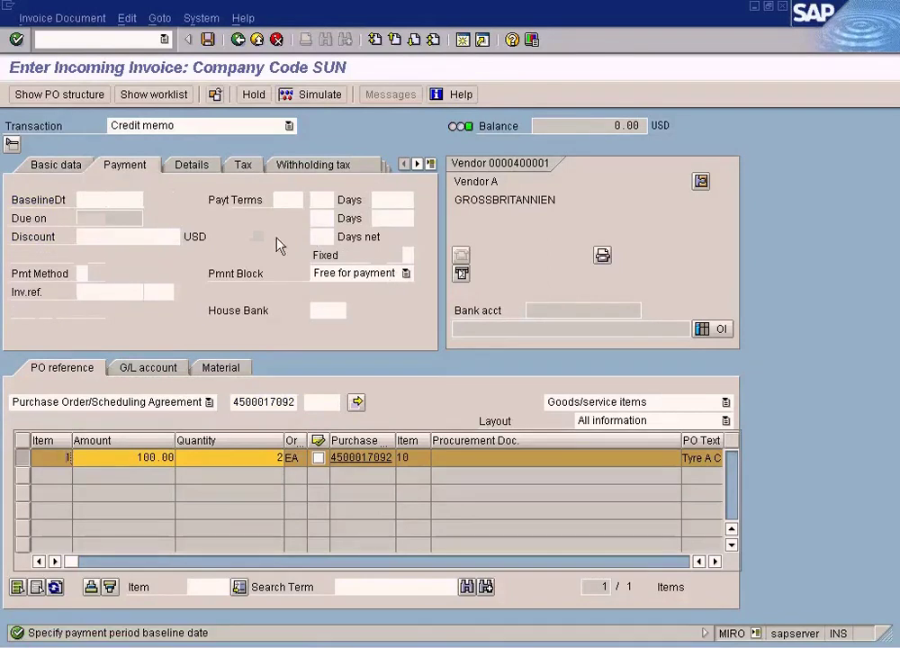
Step: Set the payment baseline date to 05.01.2009 and return to the basic data
left_click(96, 201)
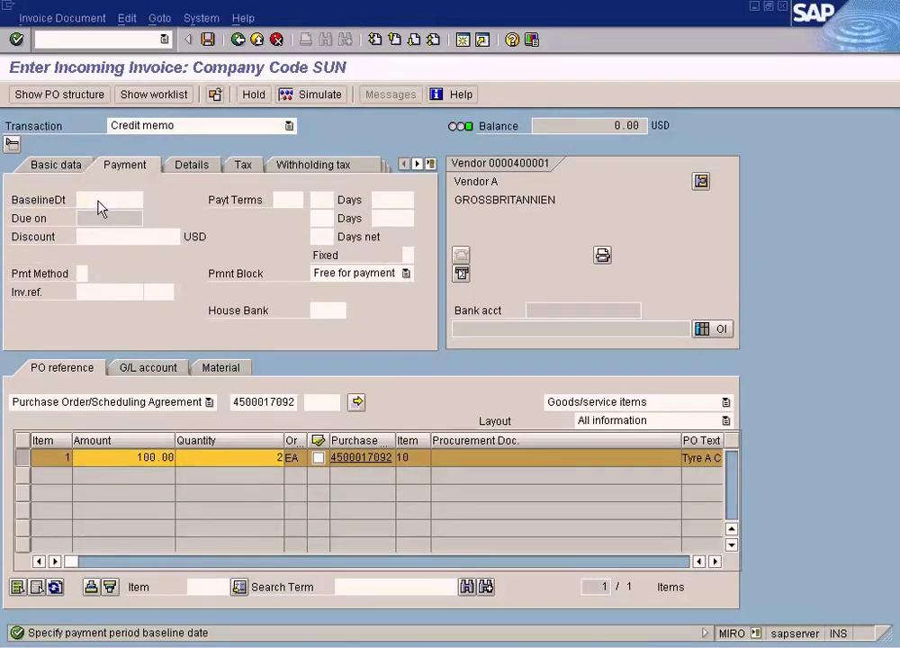
key("F4")
key("Return")
left_click(68, 167)
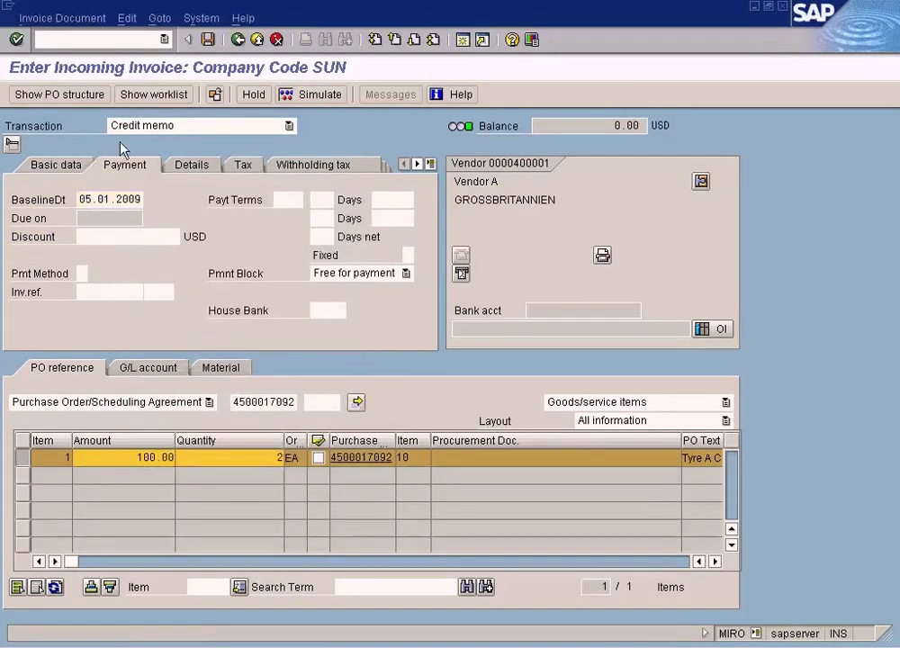
Step: Simulate the credit memo, examine the vendor and input tax amounts, and post the document
left_click(307, 95)
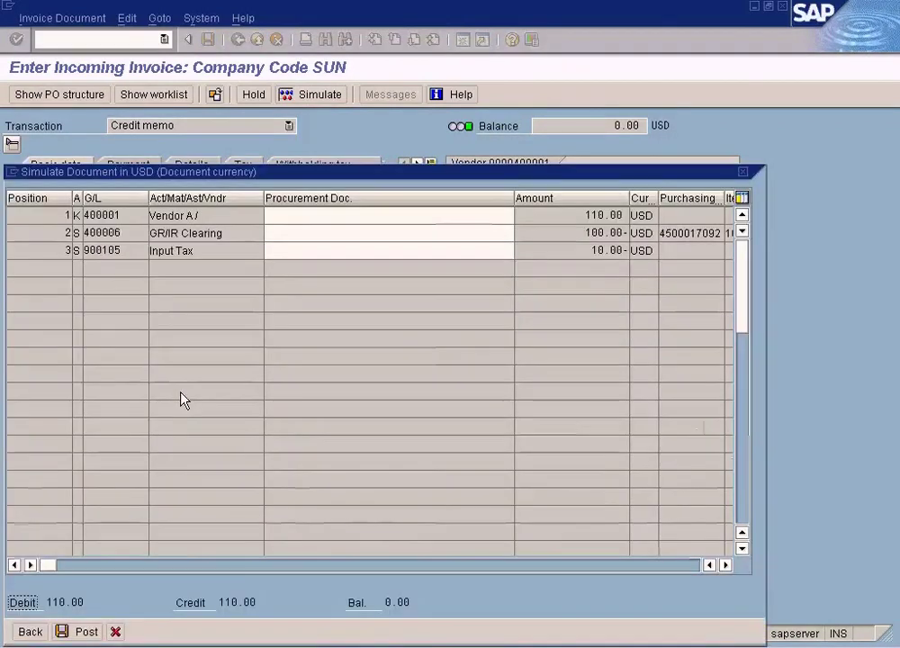
double_click(570, 215)
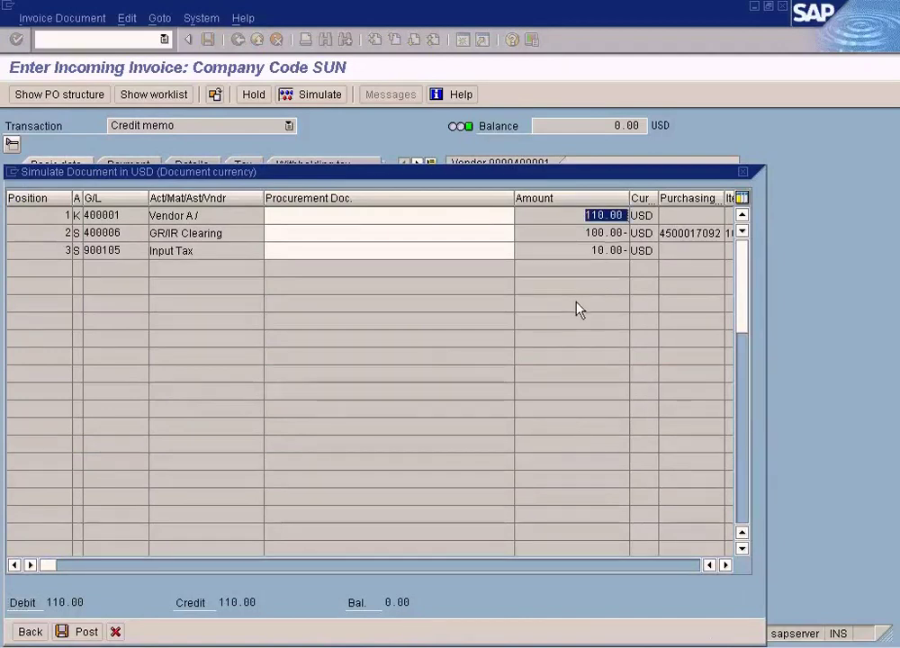
left_click(561, 218)
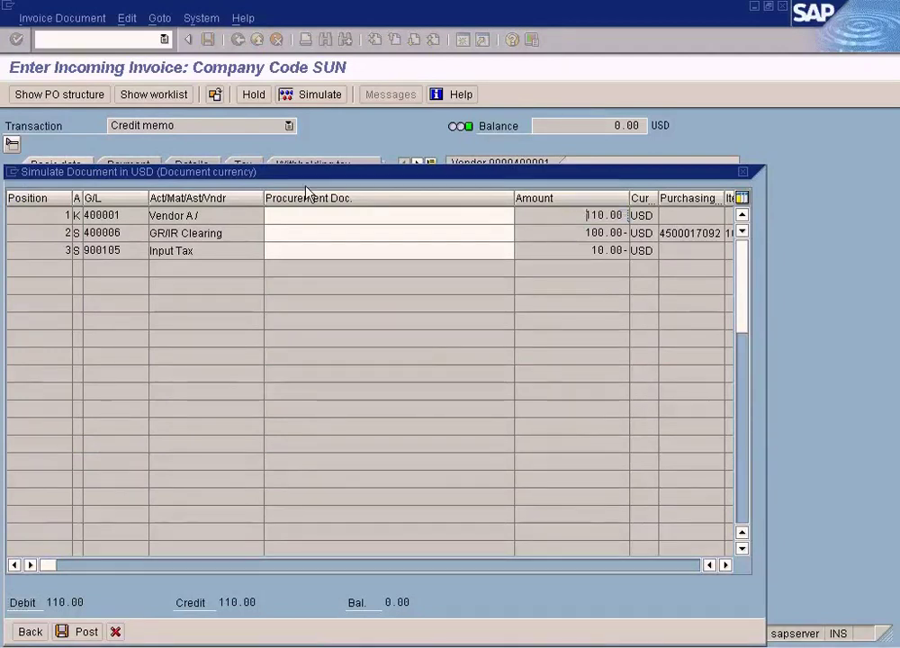
double_click(568, 216)
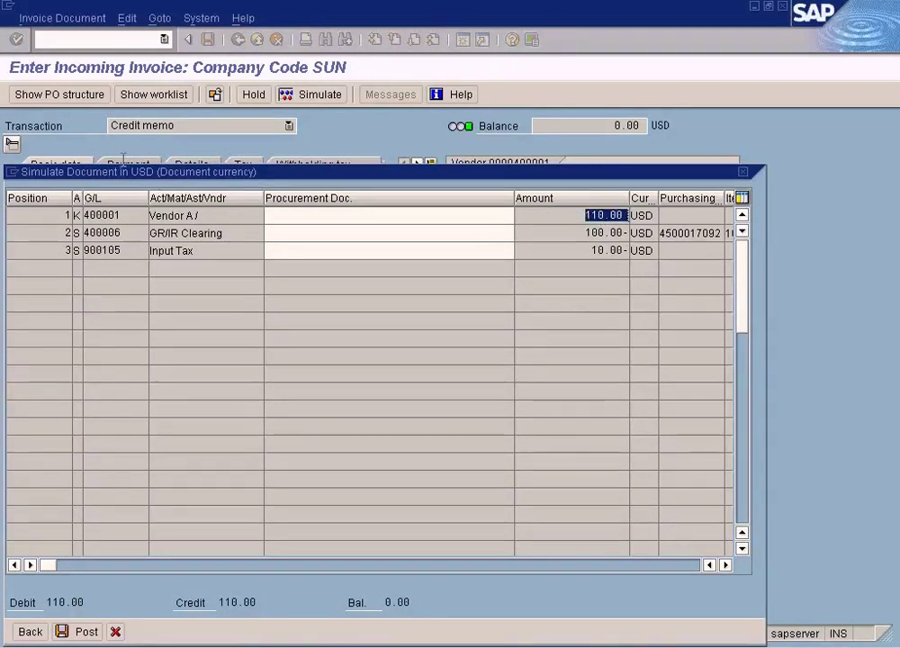
left_click(574, 251)
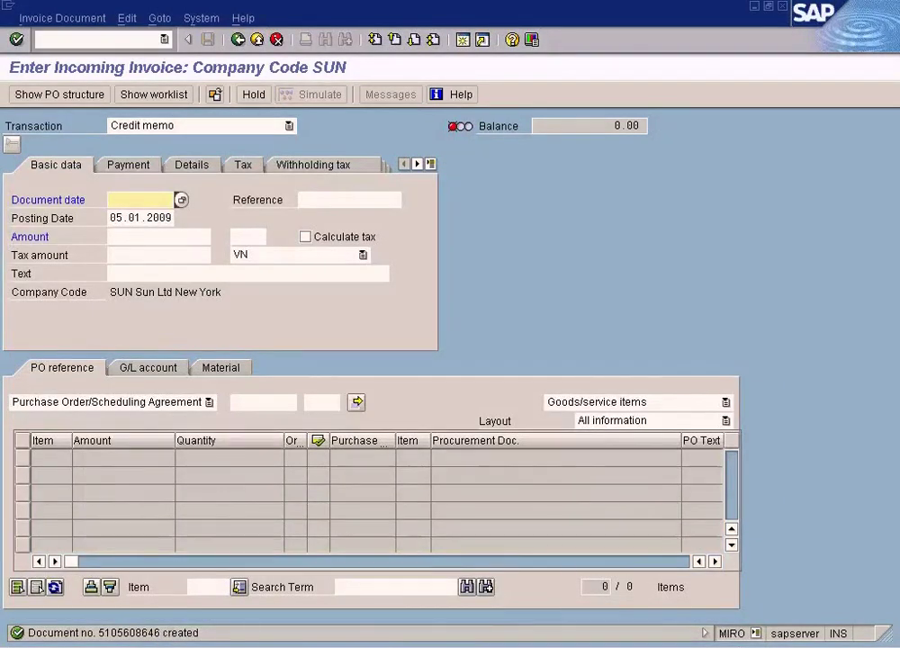
Step: Switch to the session displaying material TYRE-A and open the purchase order display with transaction ME23N
left_click(300, 645)
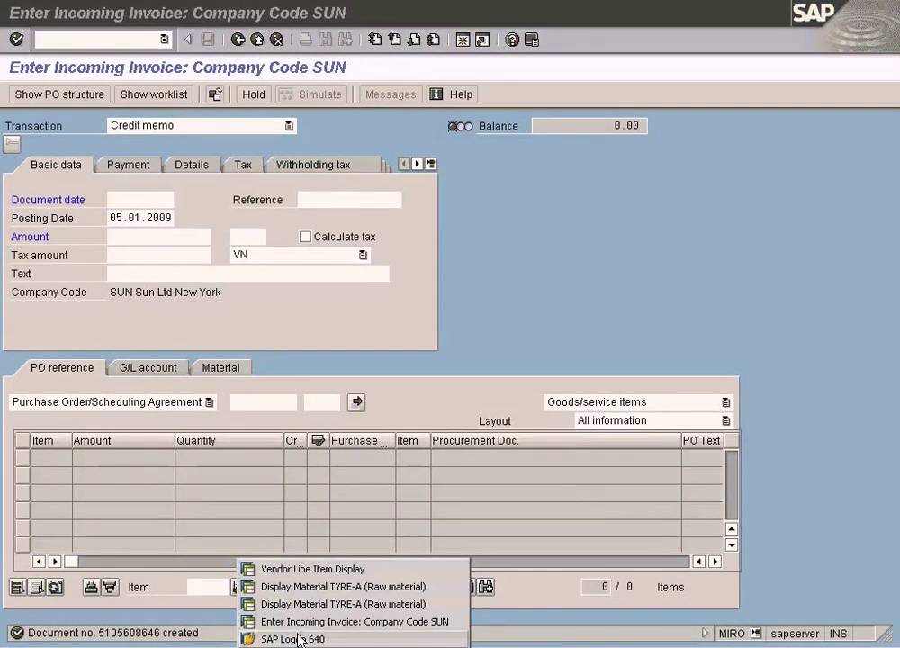
left_click(342, 586)
left_click(107, 38)
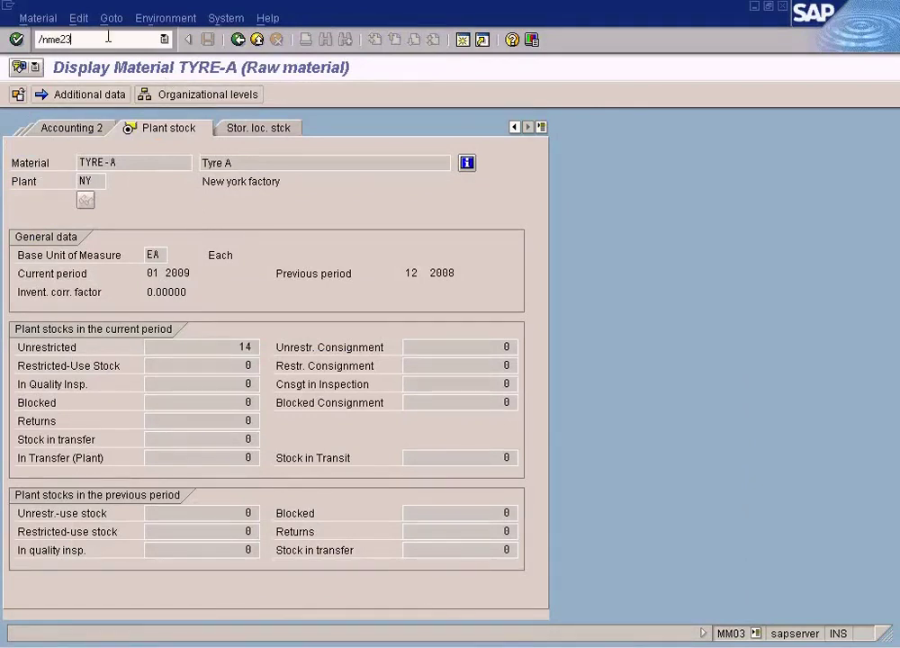
type("/nme23")
key("Return")
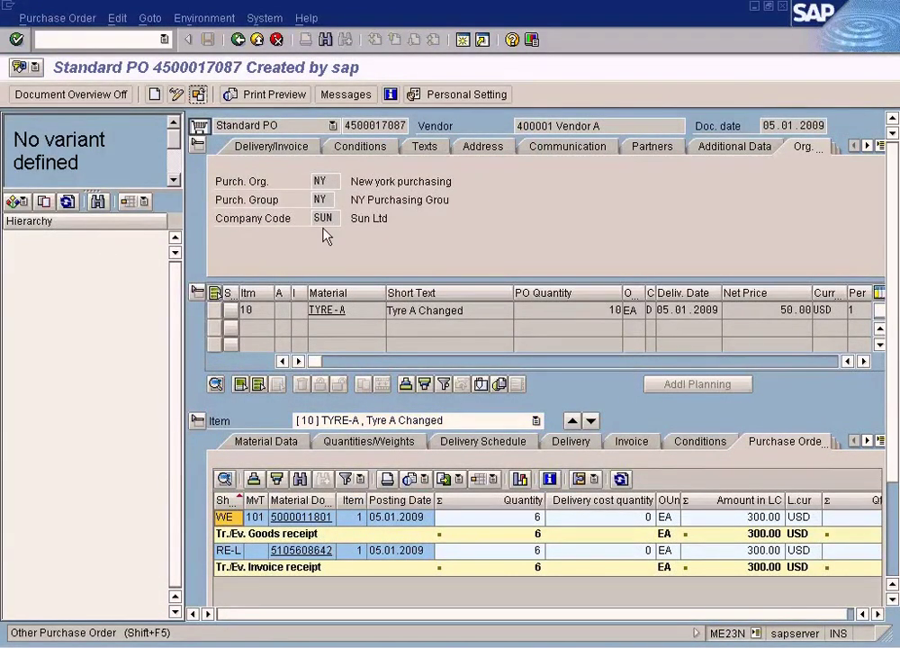
Step: Display the return purchase order for TYRE-A and examine the goods receipt and invoice receipt quantities in its history
key("shift+F5")
key("BackSpace")
key("BackSpace")
type("92")
key("Return")
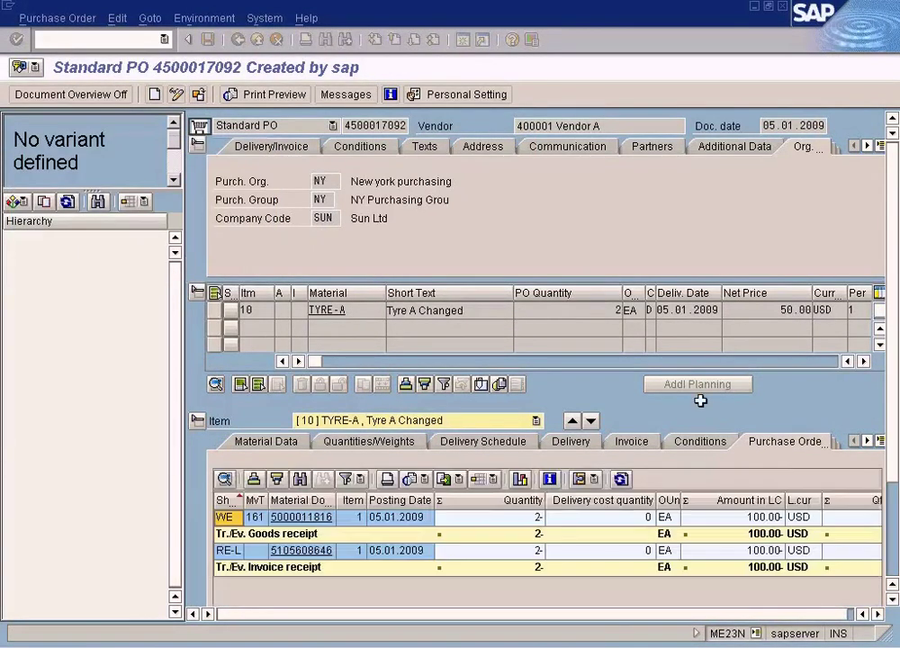
left_click(522, 520)
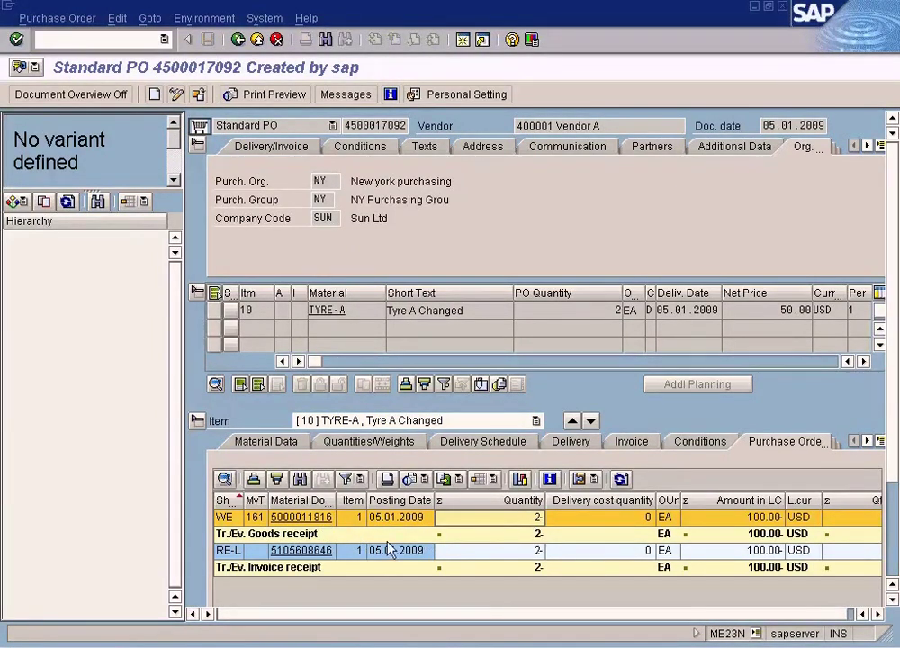
left_click(518, 552)
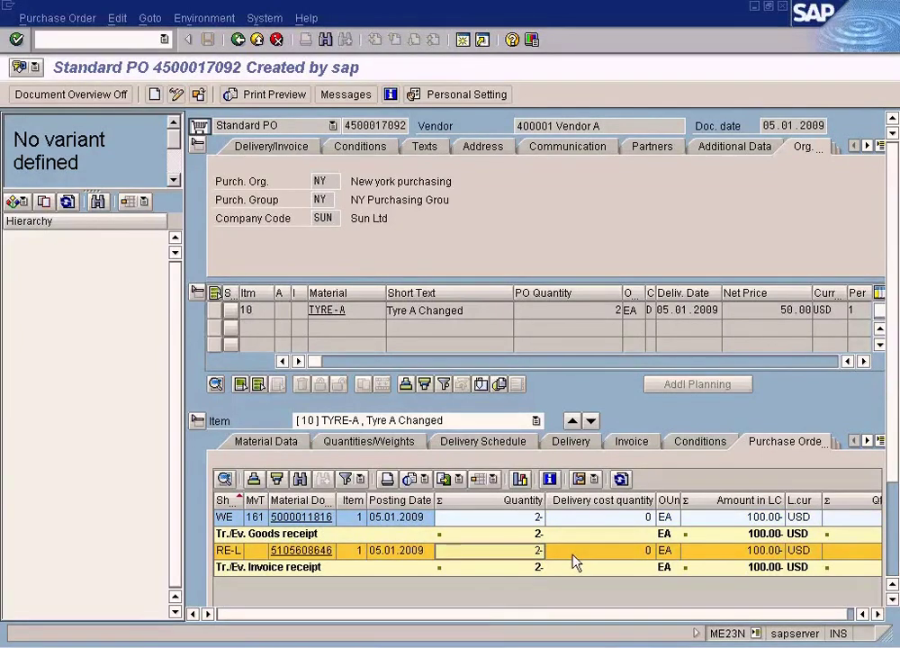
Step: Return to Vendor A's line item list, refresh it and examine the latest credit memo entry
key("alt+Tab")
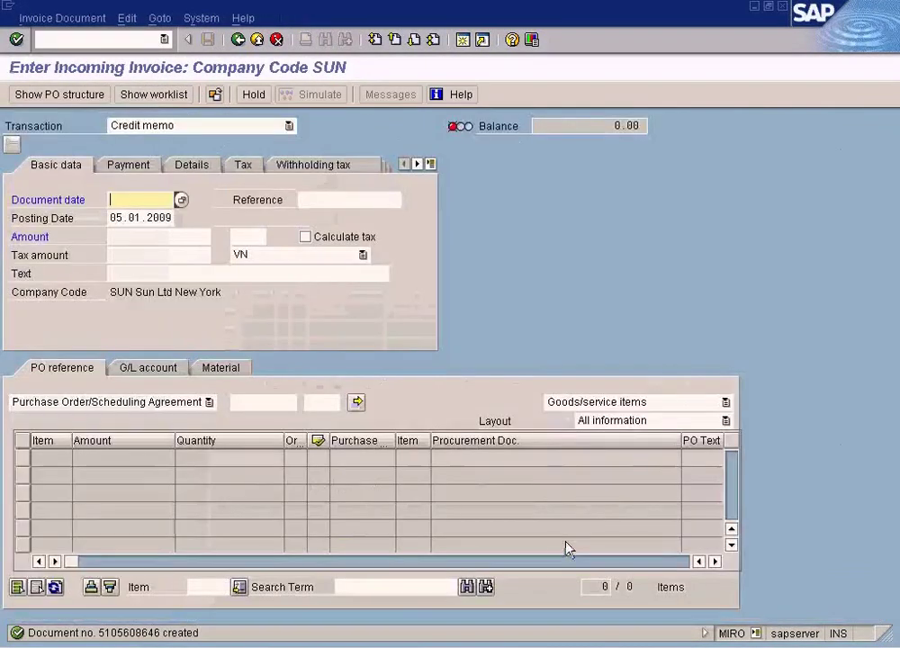
key("alt+Tab")
key("alt+Tab")
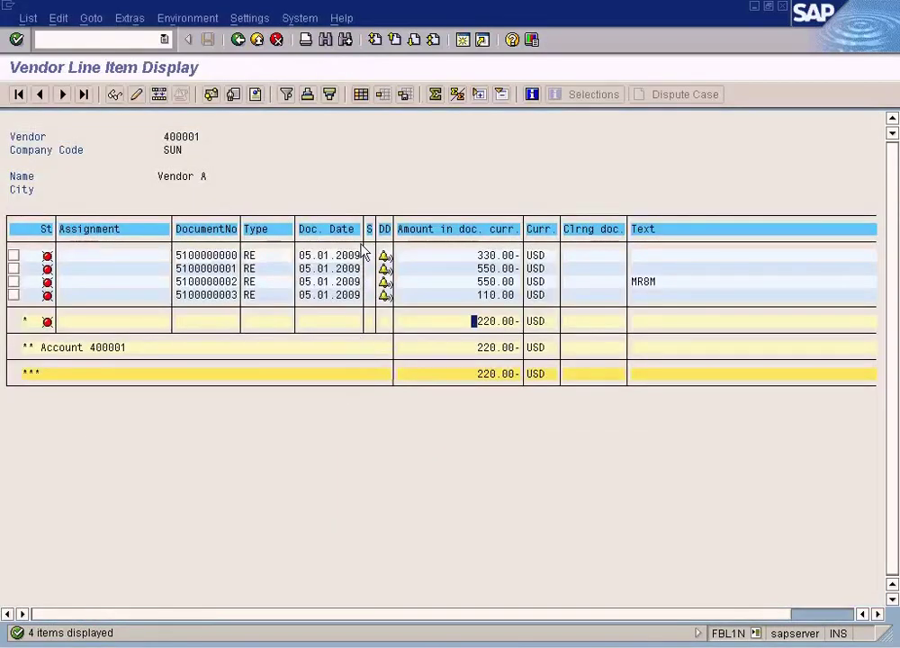
left_click(28, 18)
left_click(50, 59)
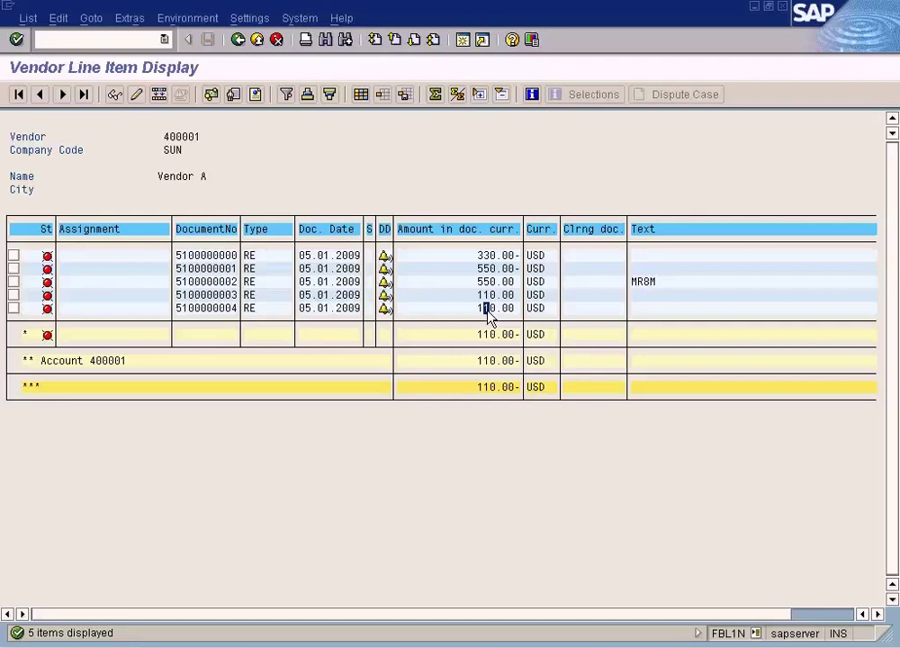
Step: Switch to the incoming invoice session and look up the posted credit memo's document number in the message details
key("alt+Tab")
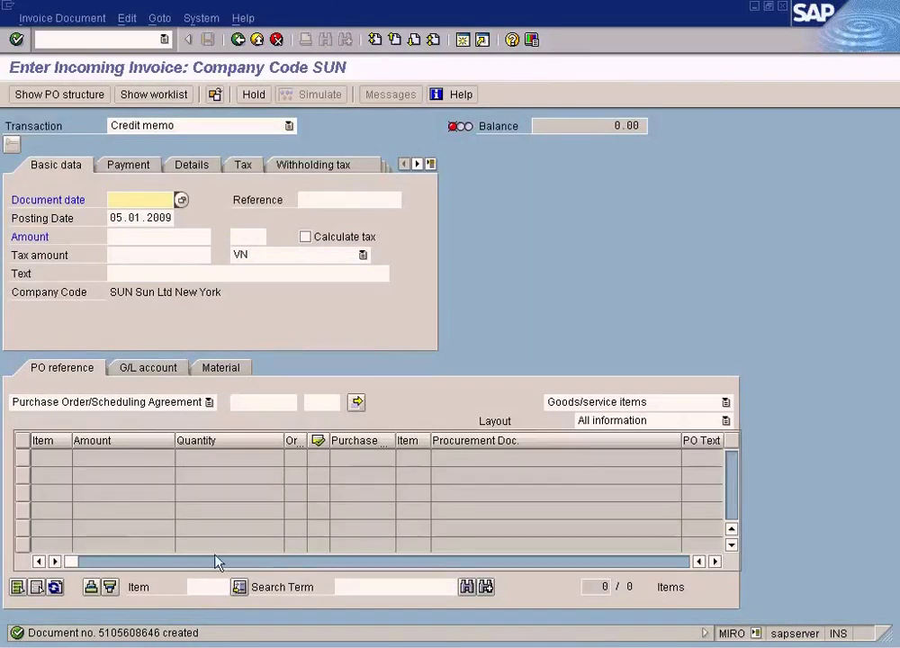
double_click(138, 638)
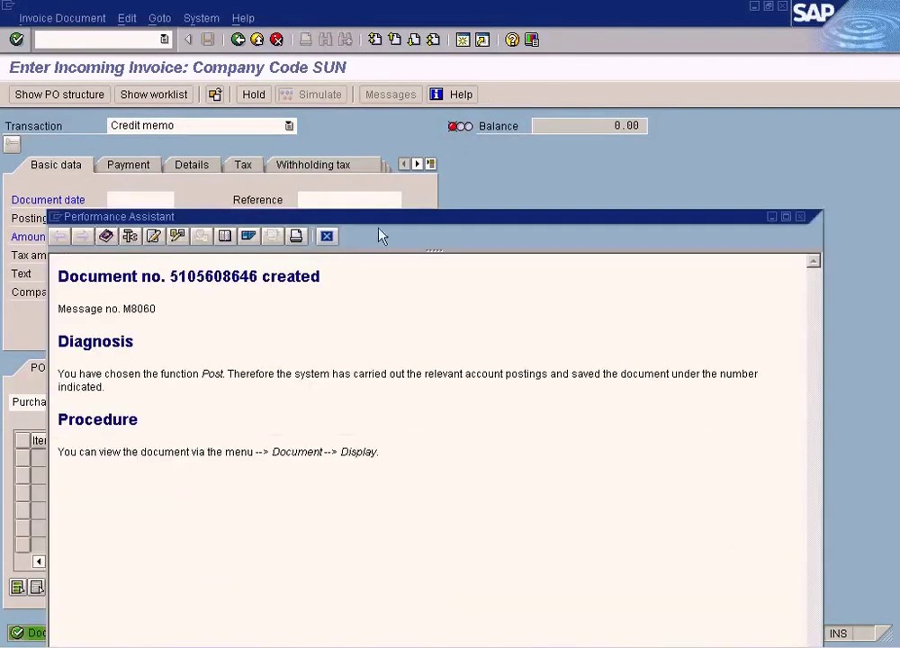
double_click(257, 276)
left_click(327, 236)
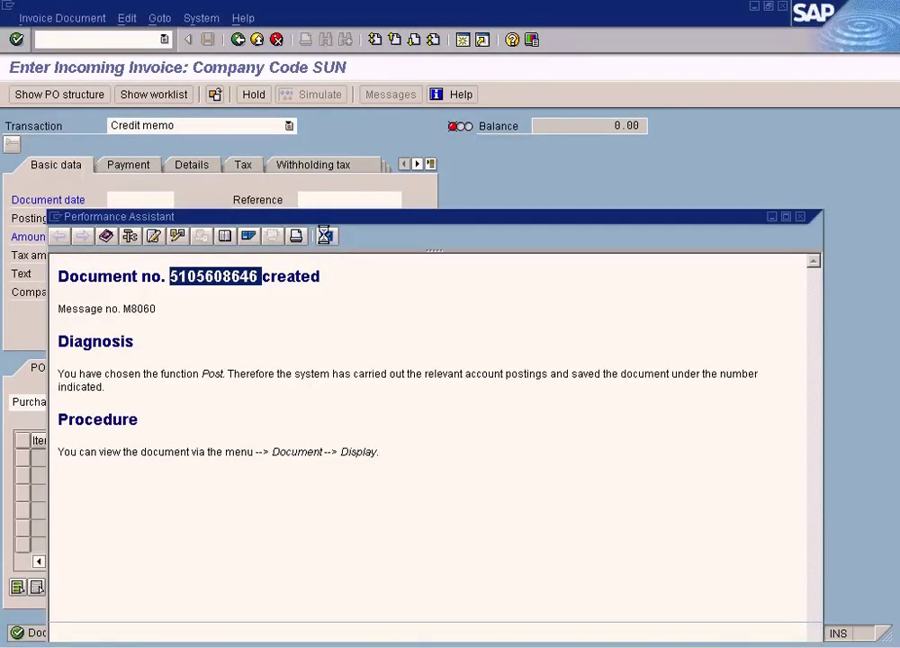
Step: Display the posted credit memo document and list its follow-on accounting documents, checking the accounting document entry
left_click(69, 18)
left_click(79, 36)
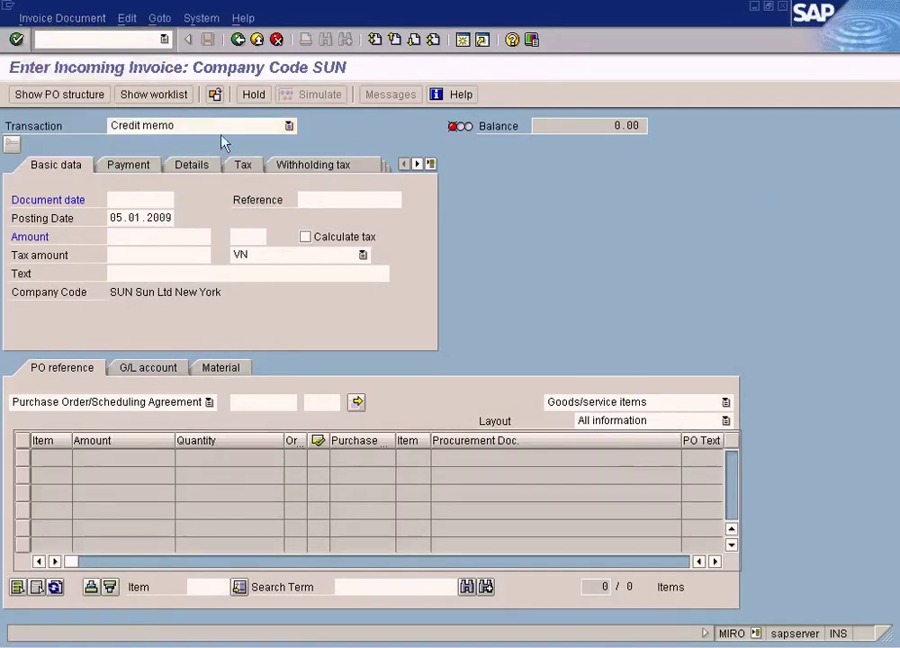
left_click(197, 97)
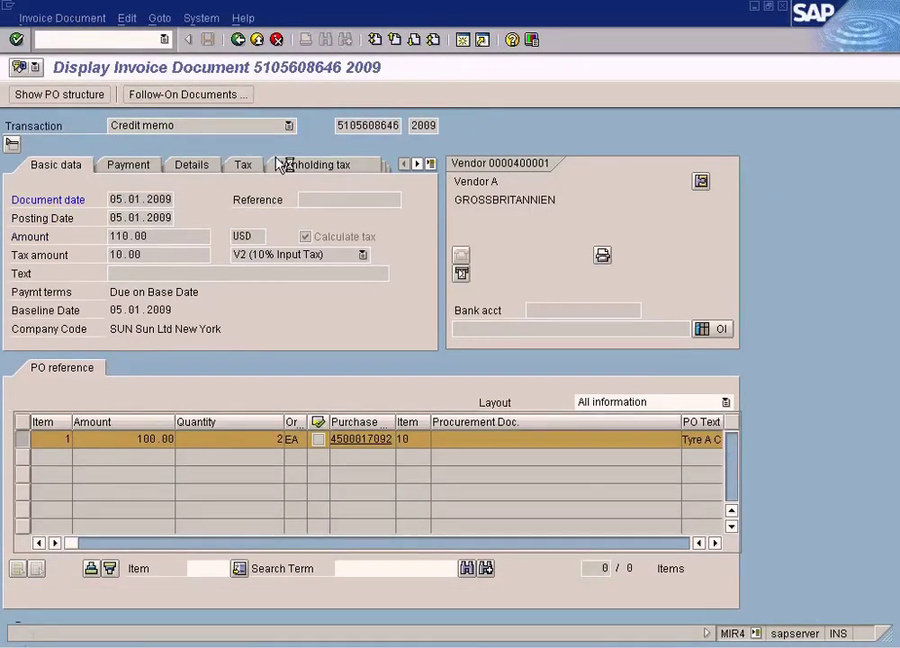
left_click(164, 197)
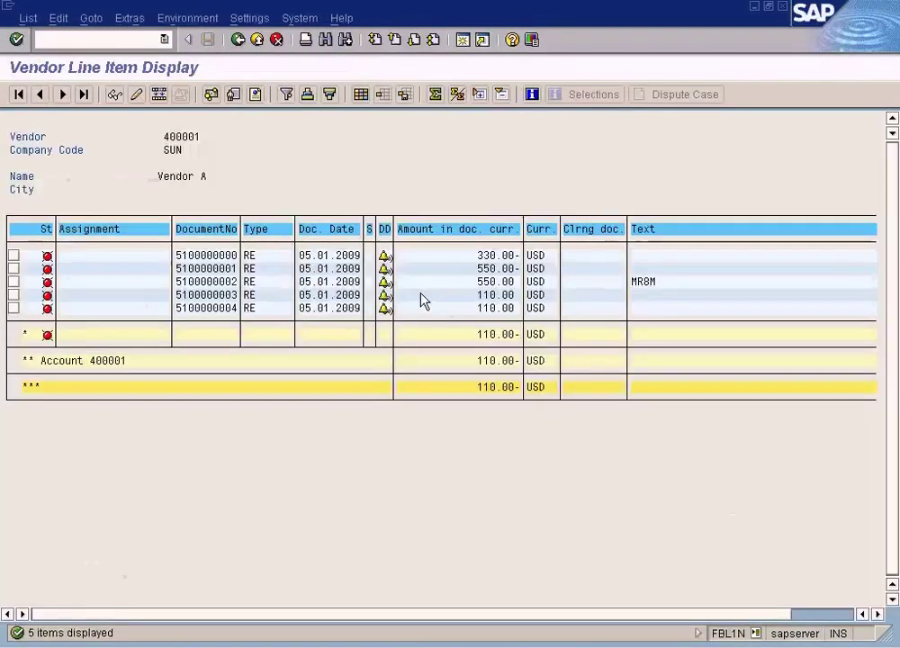
Step: Open the latest credit memo from Vendor A's line items, examine the vendor amount in its accounting document, and return to the list
left_click(232, 309)
double_click(484, 308)
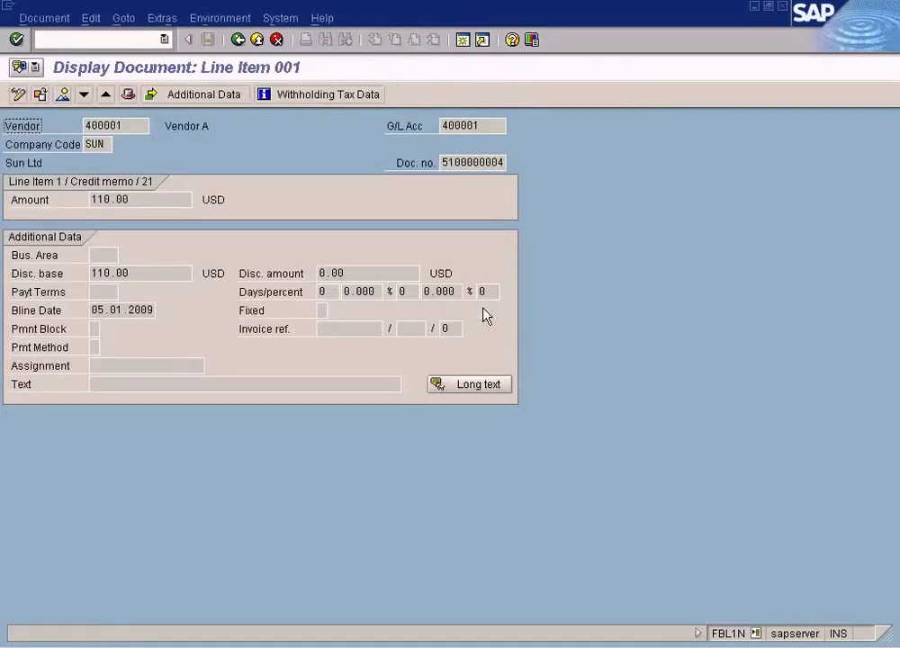
left_click(62, 93)
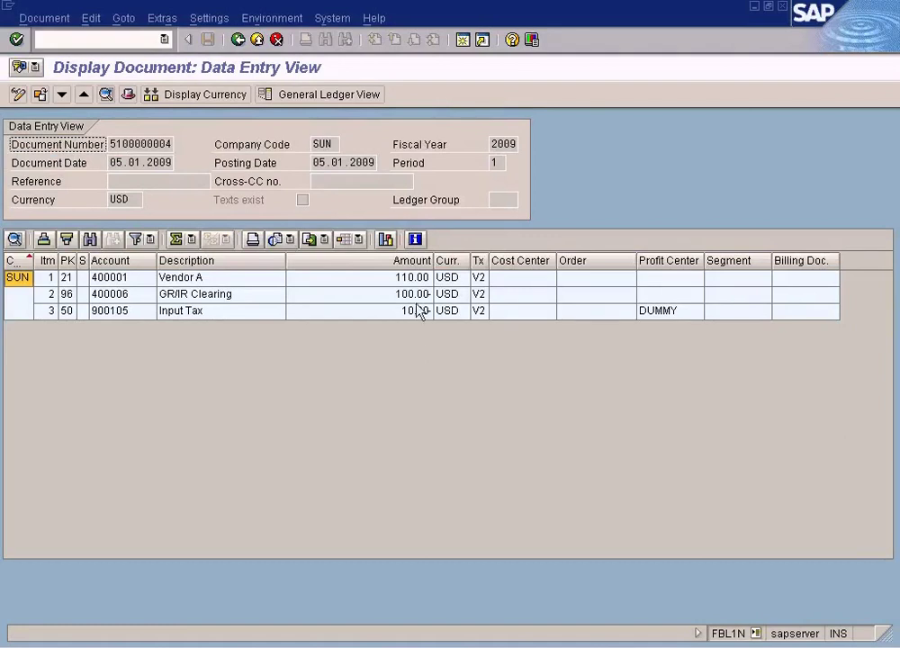
left_click(418, 278)
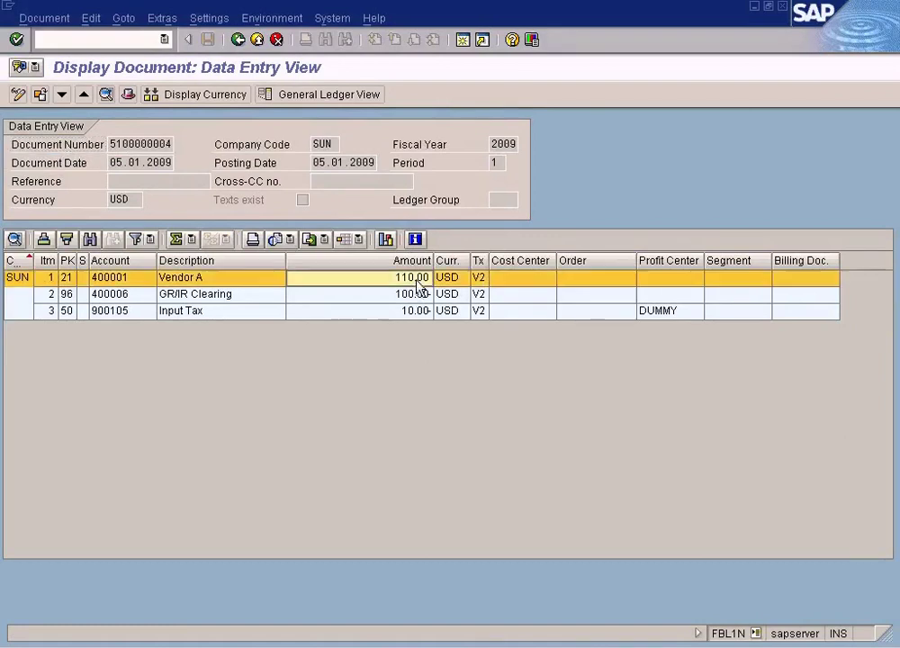
left_click(239, 40)
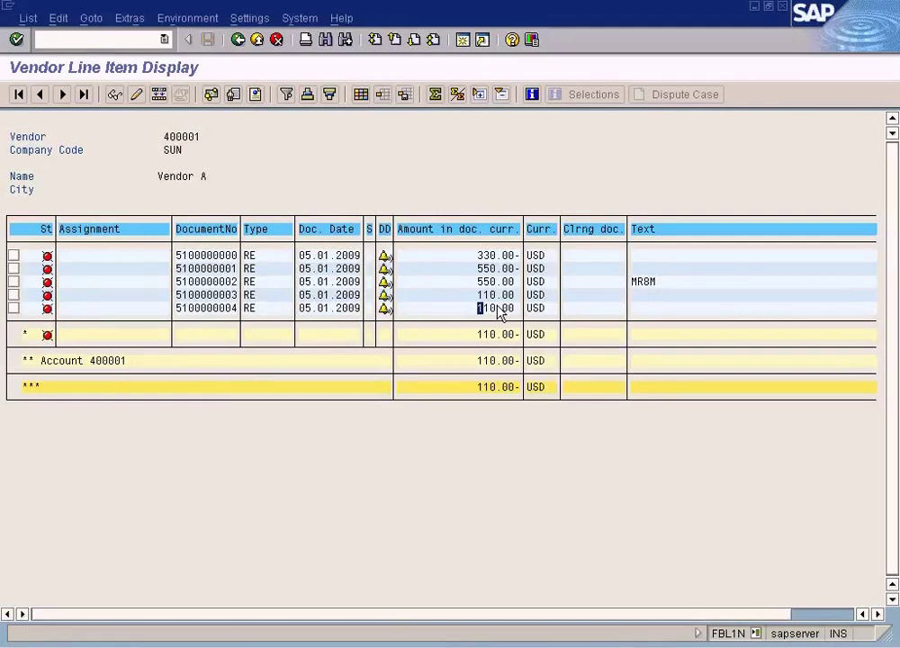
Step: Check the subtotal of Vendor A's line items and review the last credit memo's accounting entries again
left_click(493, 337)
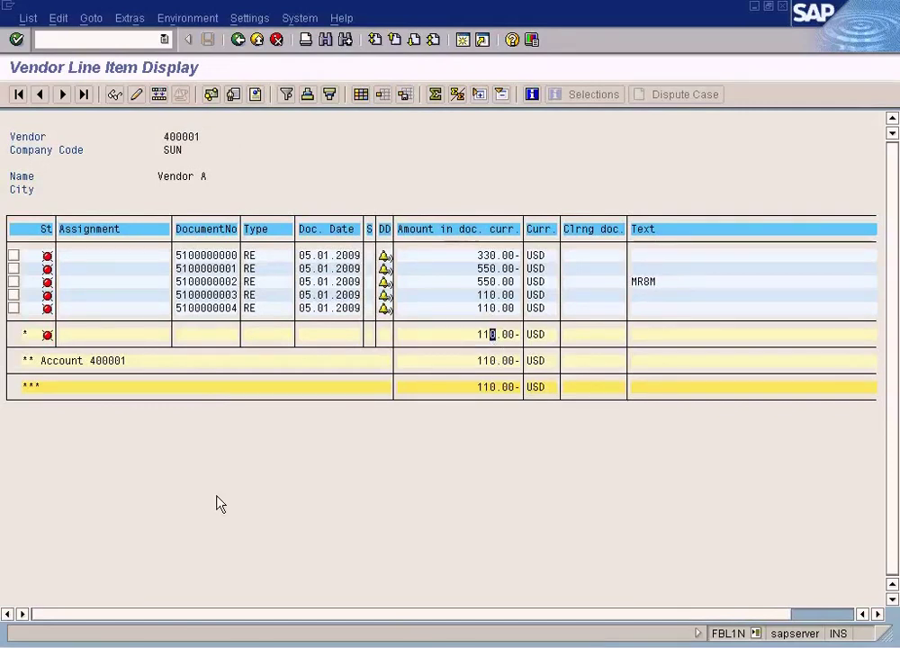
double_click(485, 310)
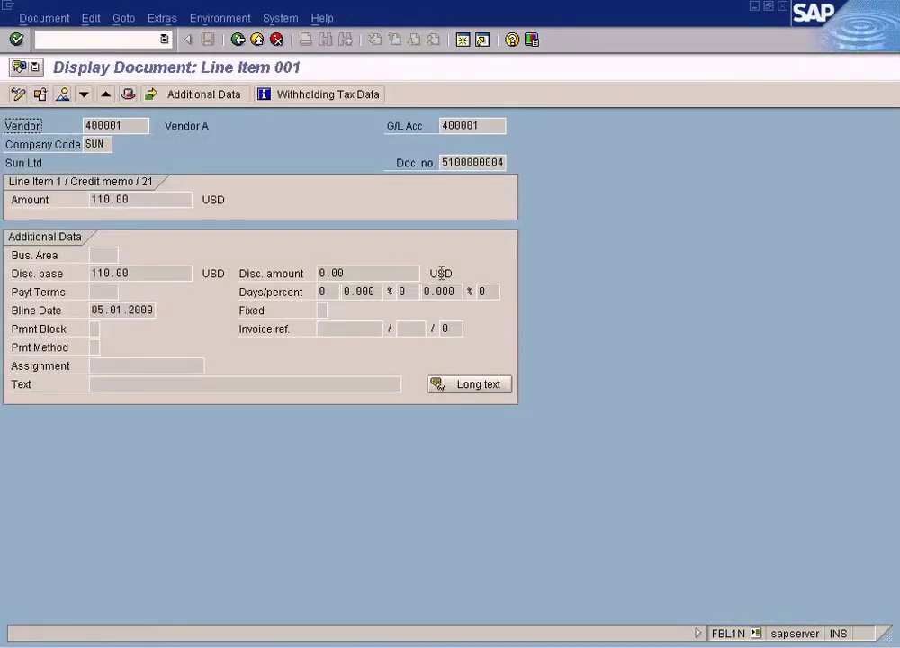
left_click(41, 96)
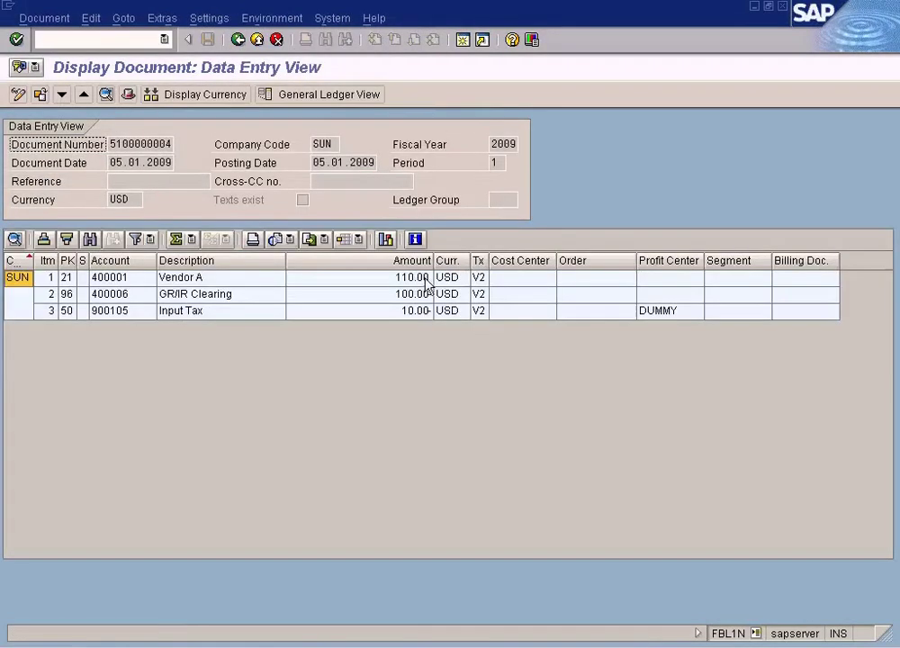
left_click(238, 39)
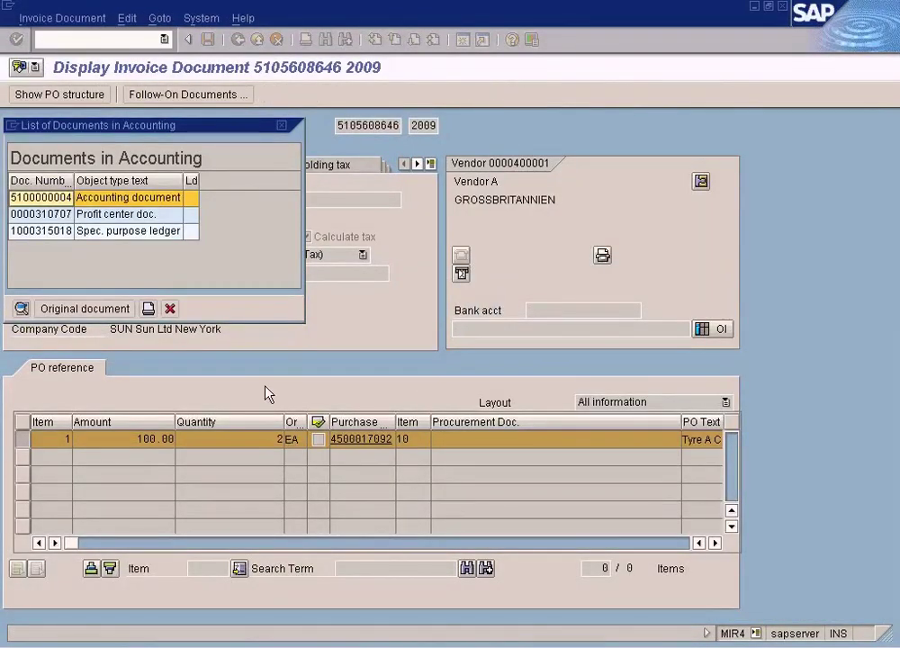
Step: Close the list of accounting documents and leave the credit memo display and the incoming invoice entry
left_click(169, 308)
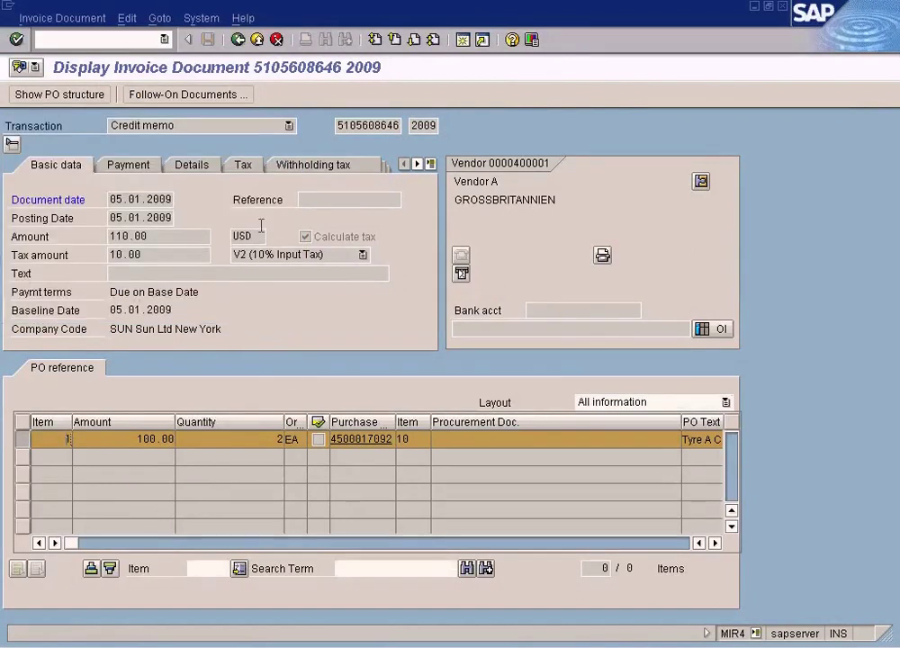
left_click(237, 40)
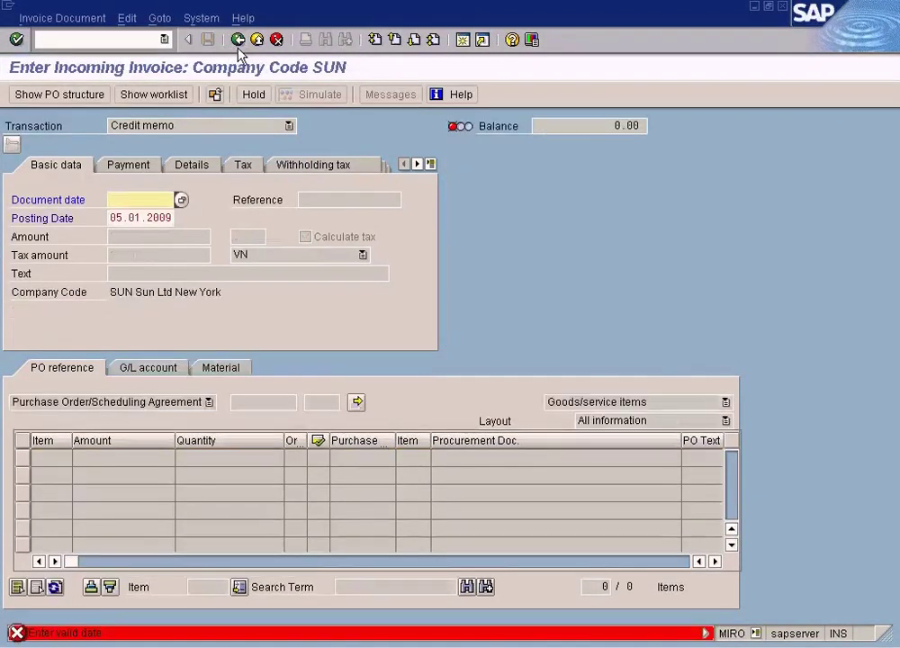
left_click(259, 43)
Step: Open the purchase order display with transaction ME23N and call up the return purchase order for TYRE-A
type("me")
key("Return")
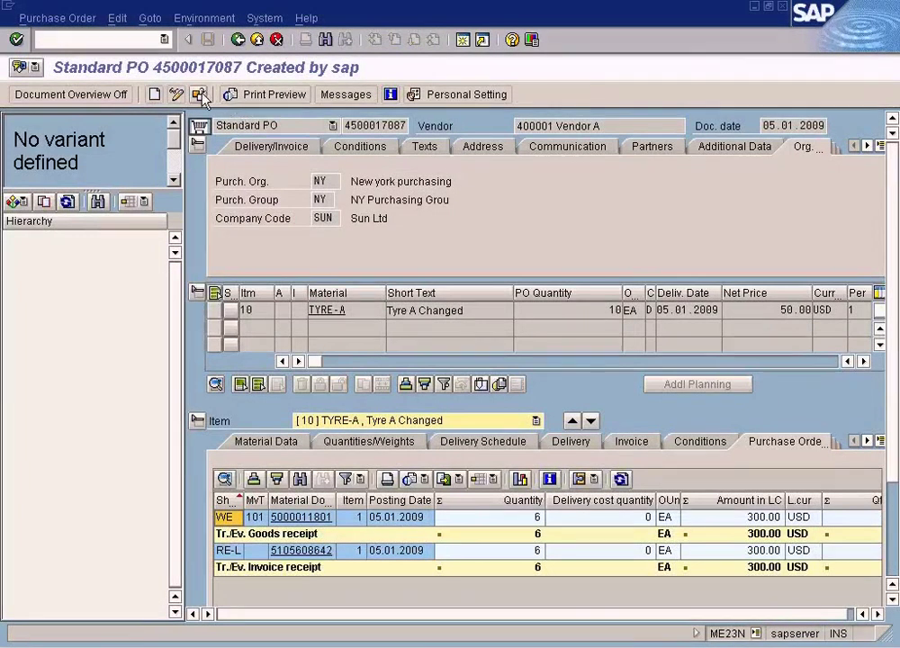
left_click(199, 94)
key("BackSpace")
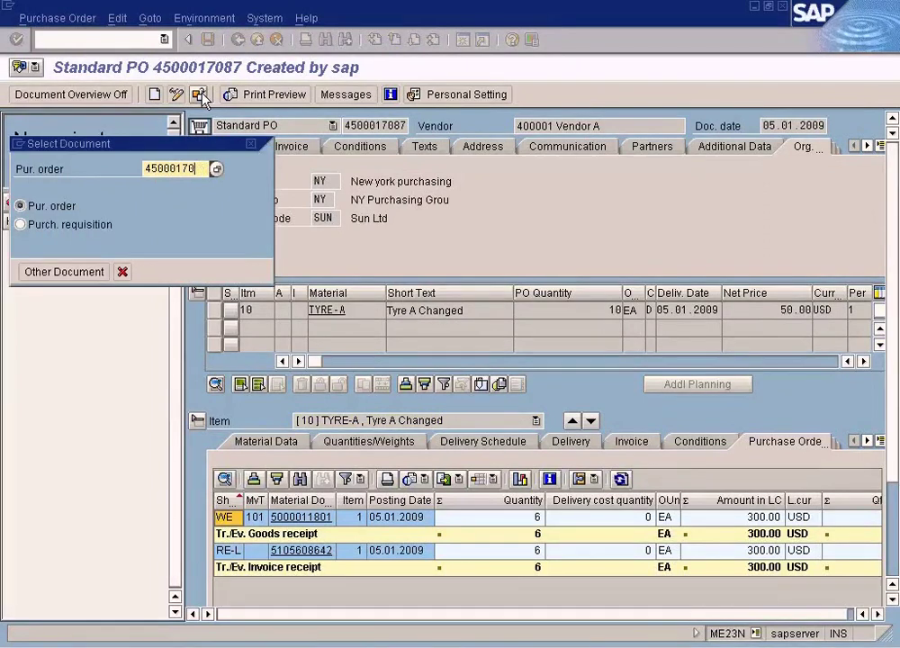
type("92")
key("Return")
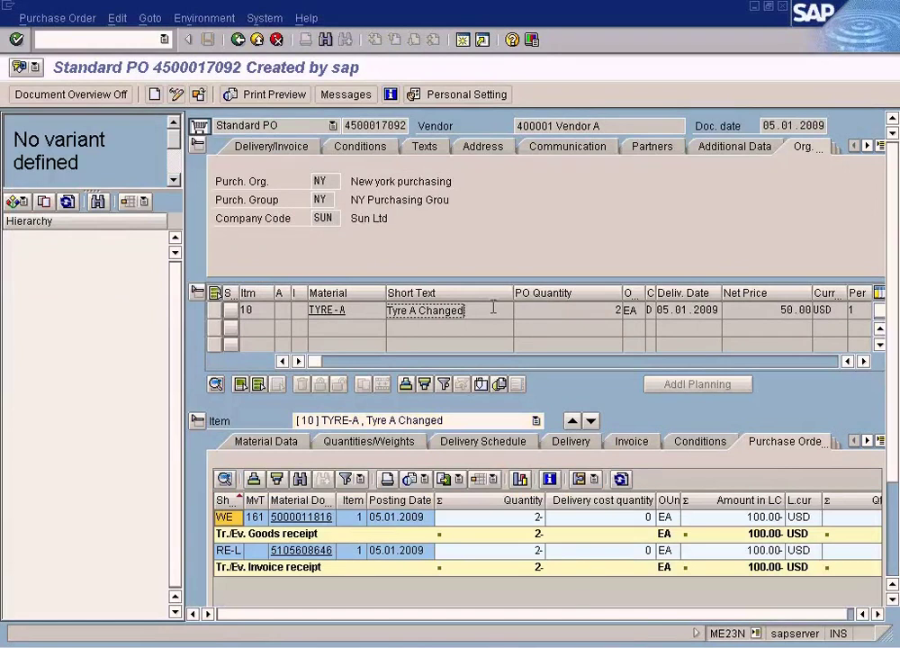
Step: Examine the returns item indicator of item 10 in the return purchase order's item overview
left_click(847, 361)
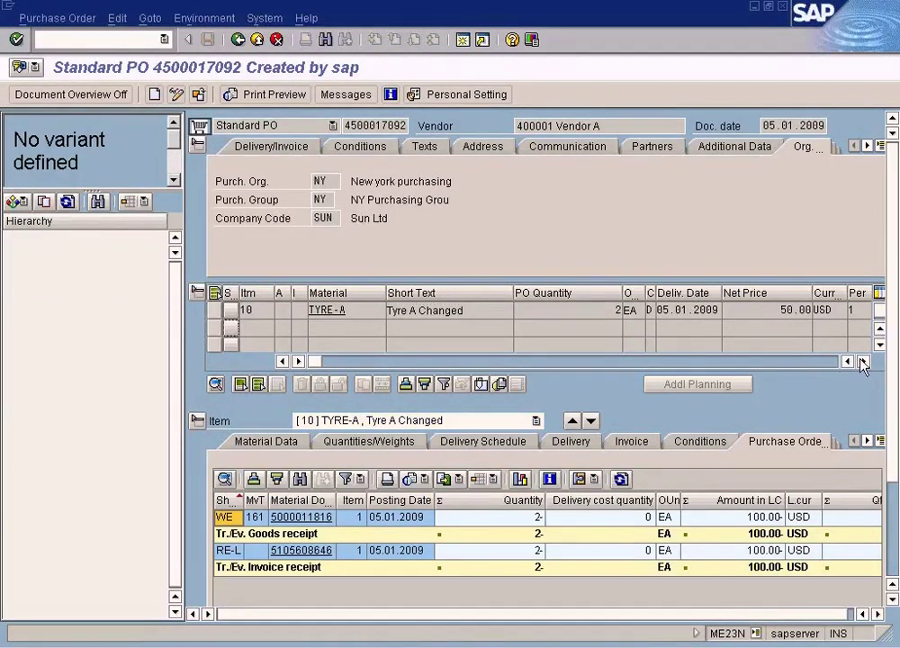
left_click(862, 361)
left_click(862, 361)
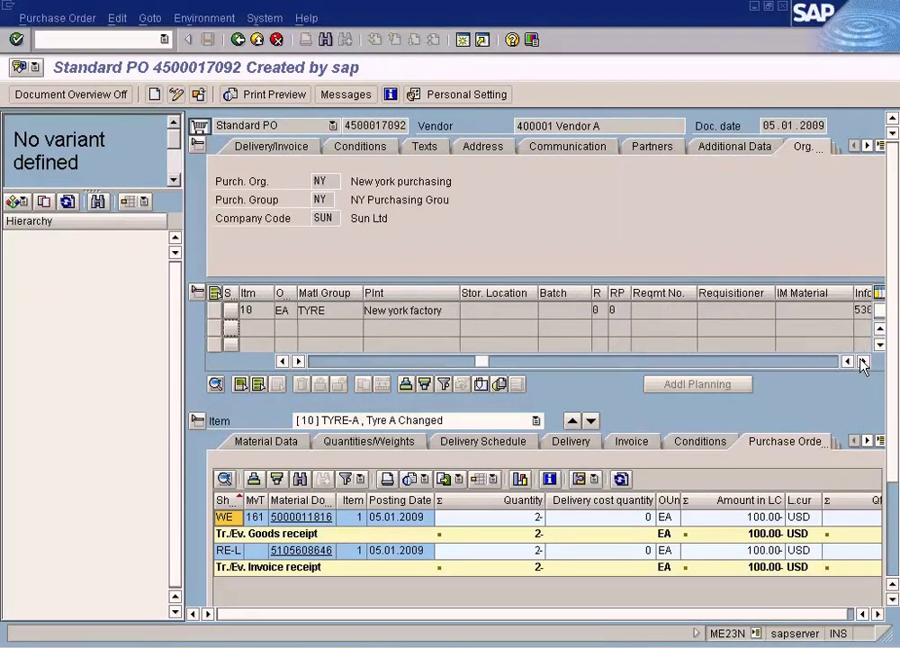
left_click(660, 314)
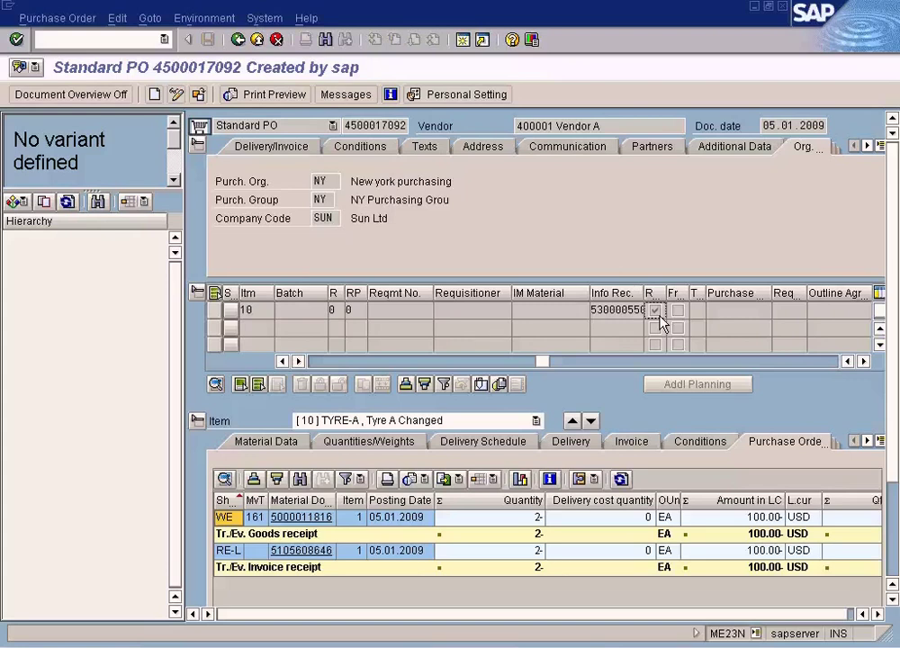
Step: Open incoming invoice entry with transaction MIRO, examine the available transaction types, and close the session
left_click(128, 41)
key("Return")
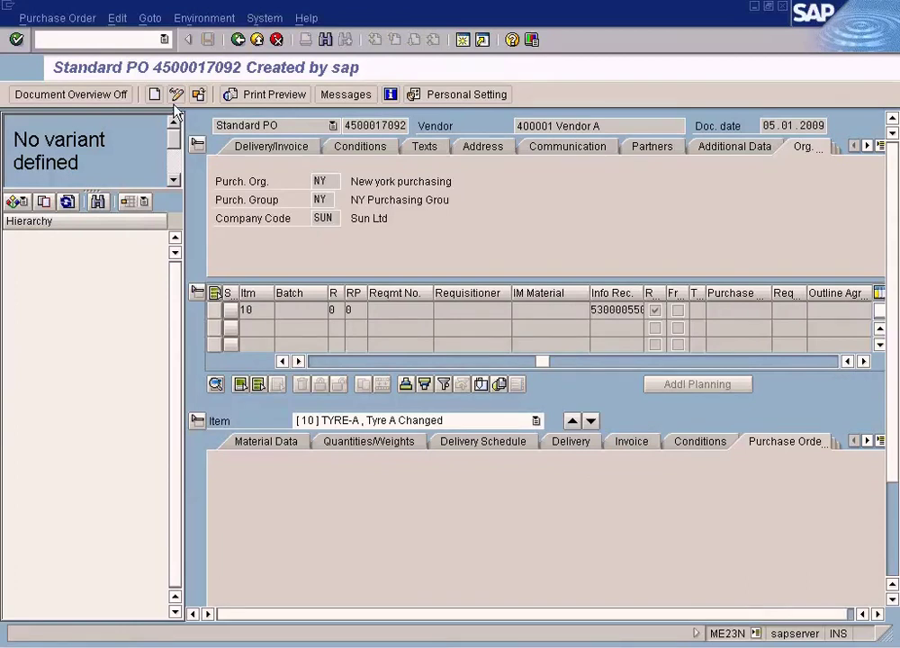
left_click(288, 125)
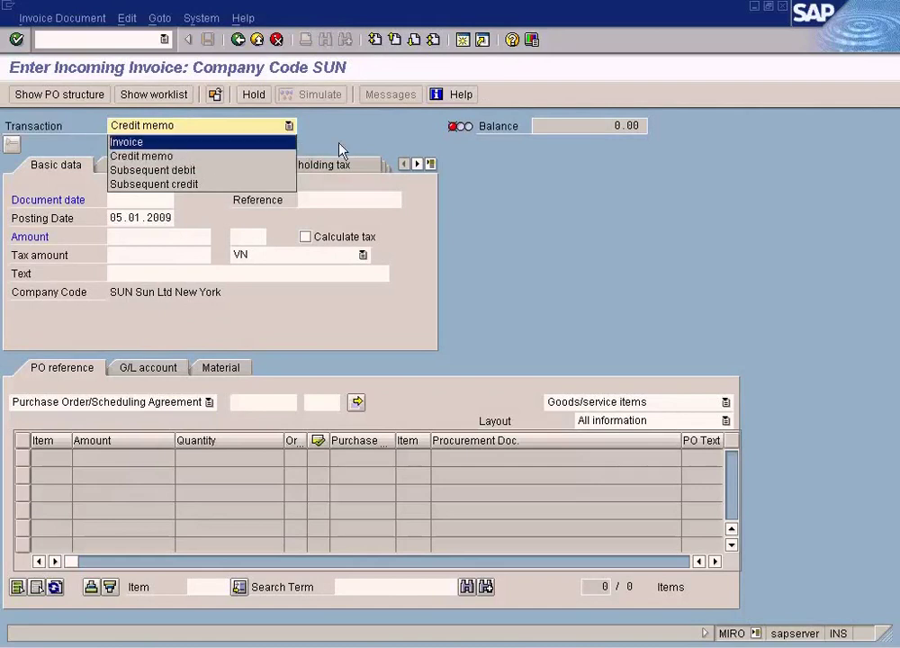
left_click(411, 124)
left_click(781, 6)
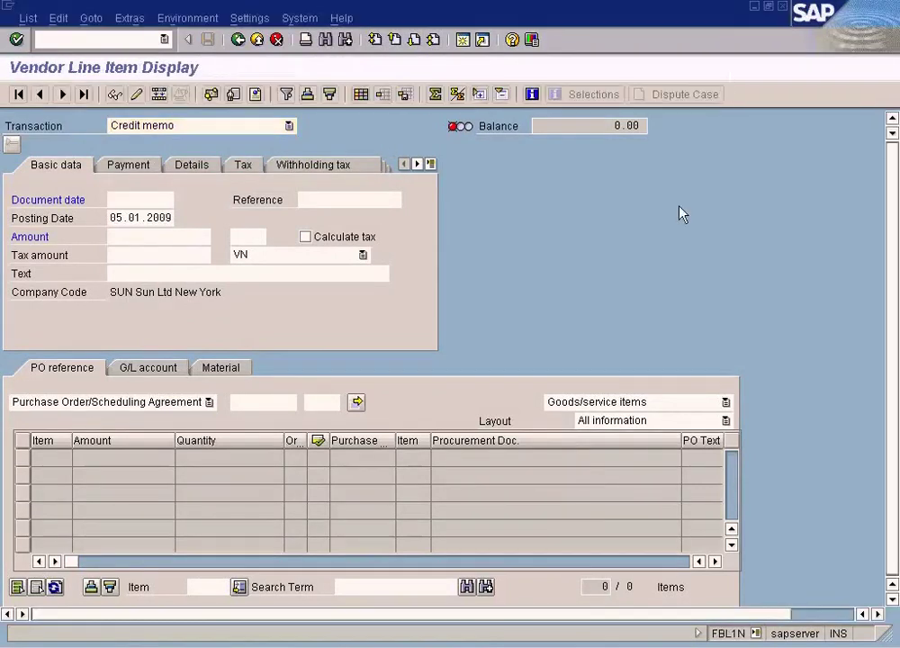